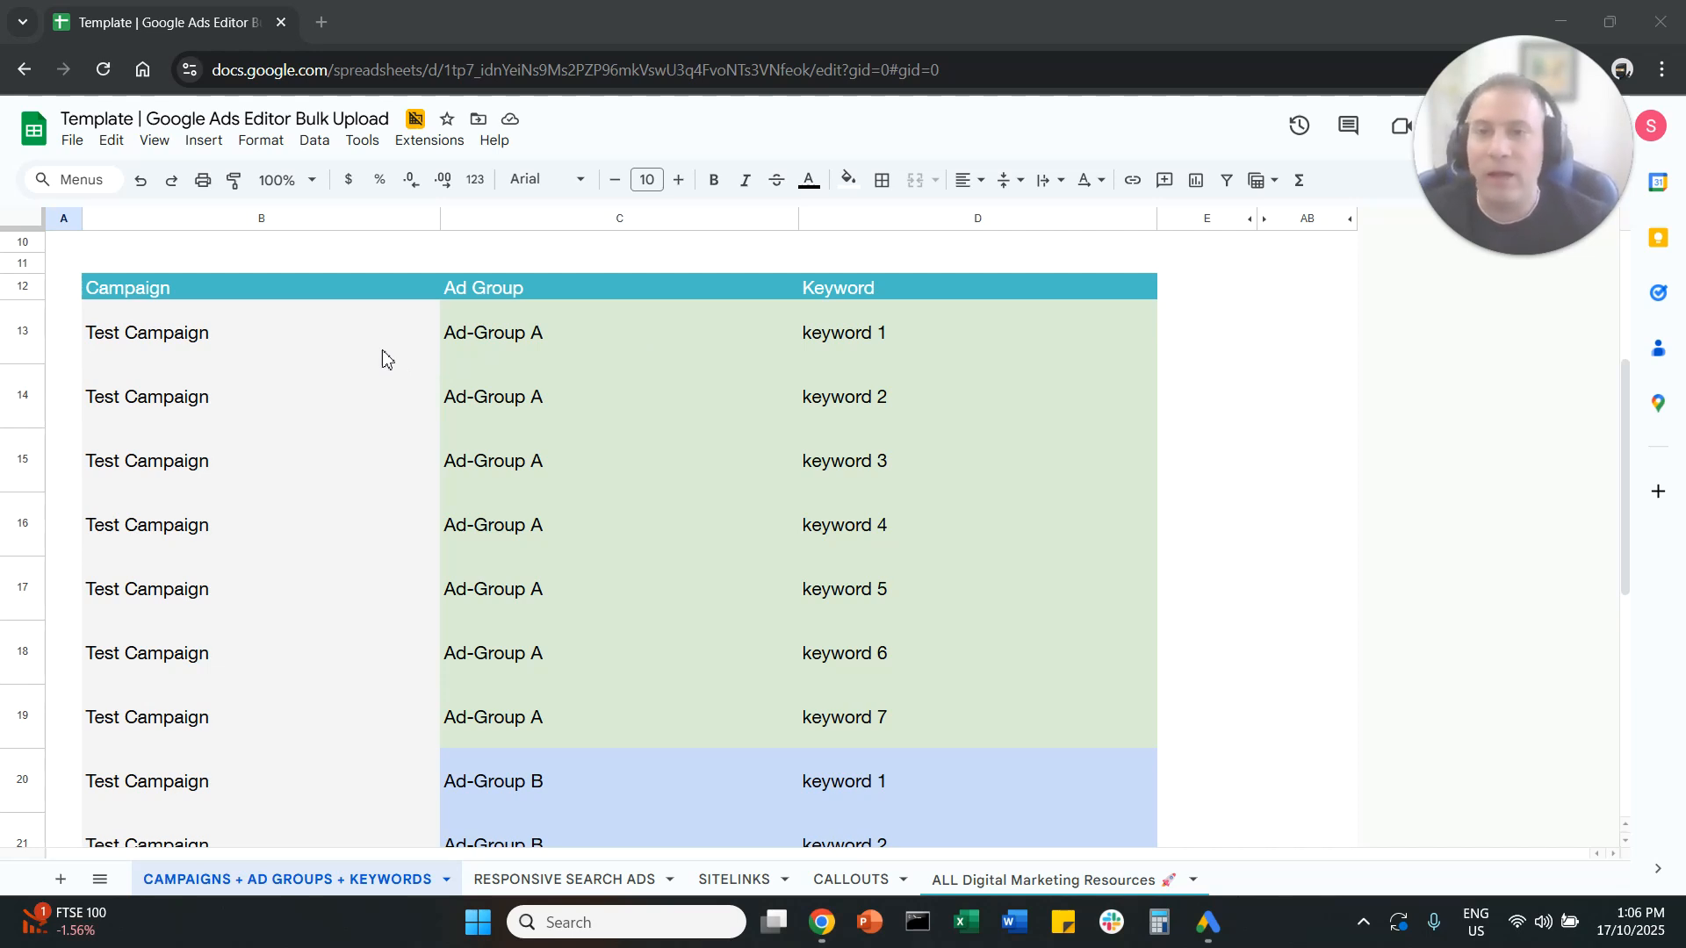
Step: Look through the template's Campaign, Ad Group and Keyword columns and their Ad-Group A entries
{"action": "left_click", "coordinate": [334, 284]}
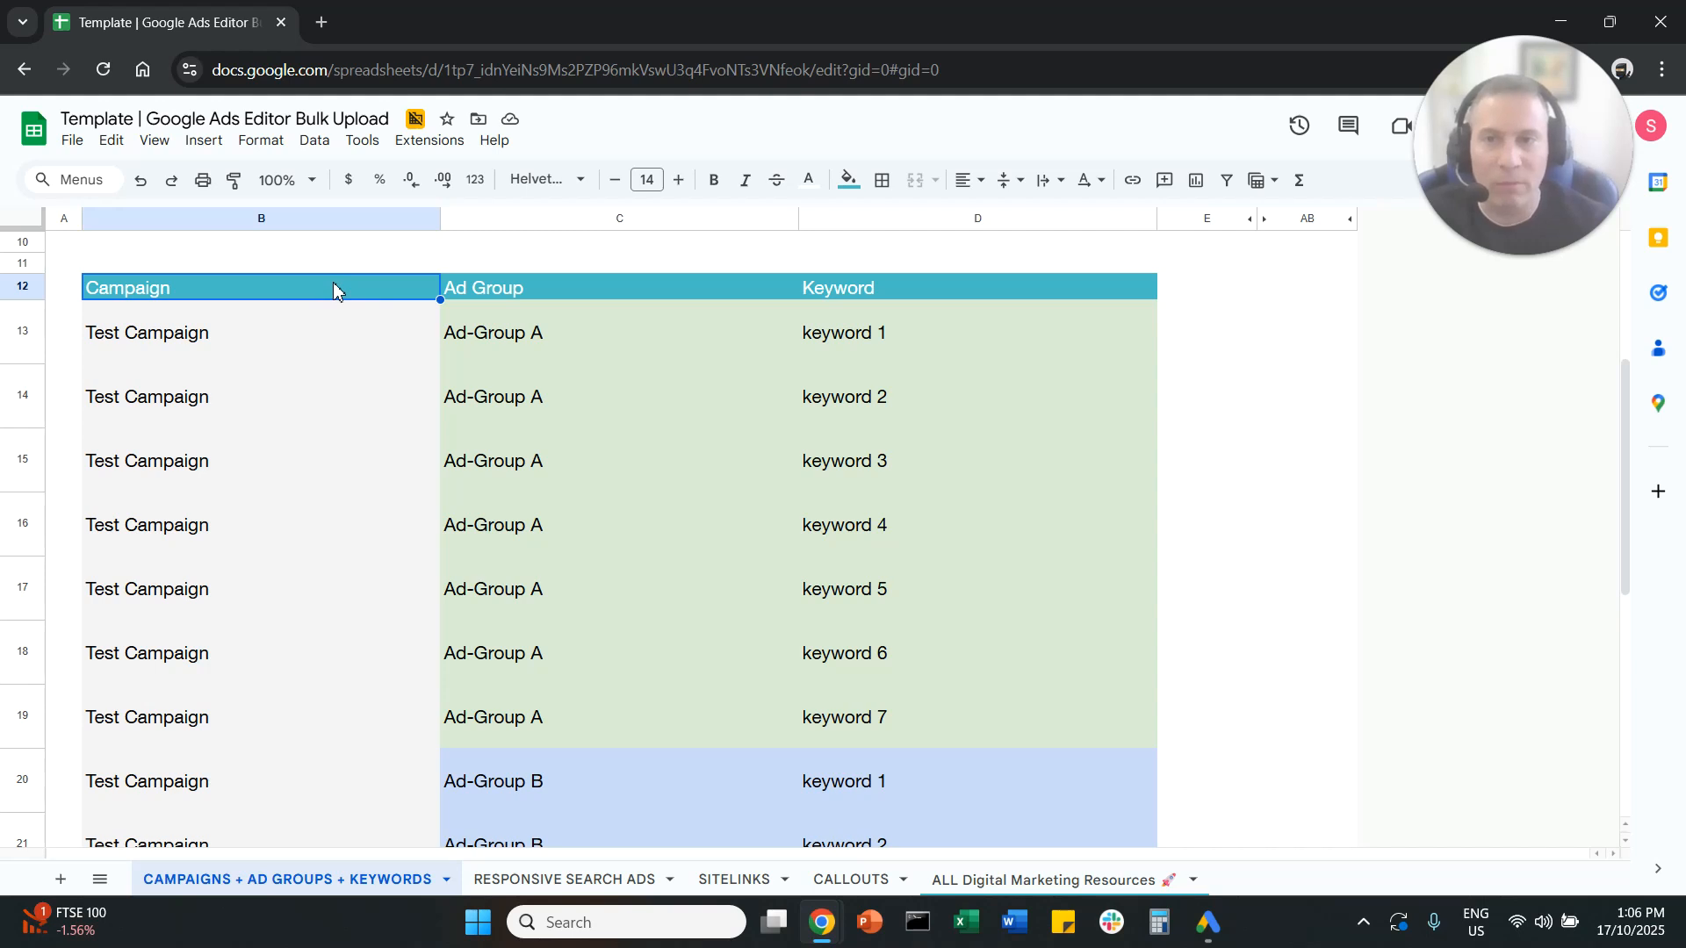
{"action": "left_click", "coordinate": [548, 290]}
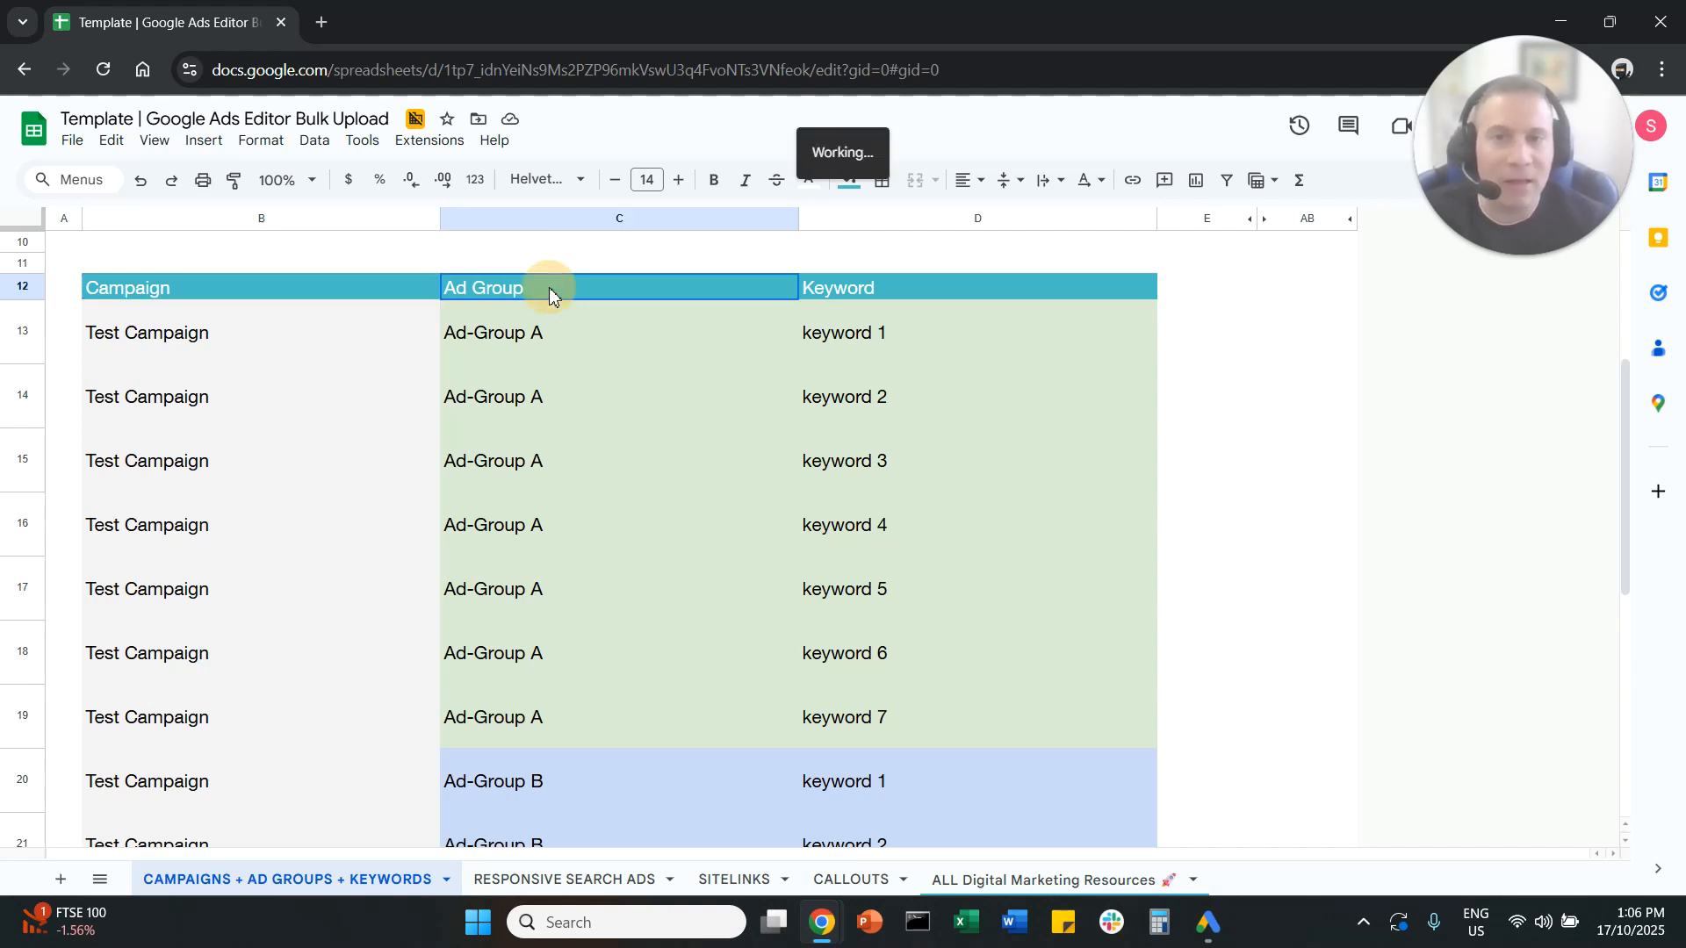
{"action": "left_click", "coordinate": [932, 294]}
{"action": "left_click_drag", "start_coordinate": [273, 339], "coordinate": [273, 707]}
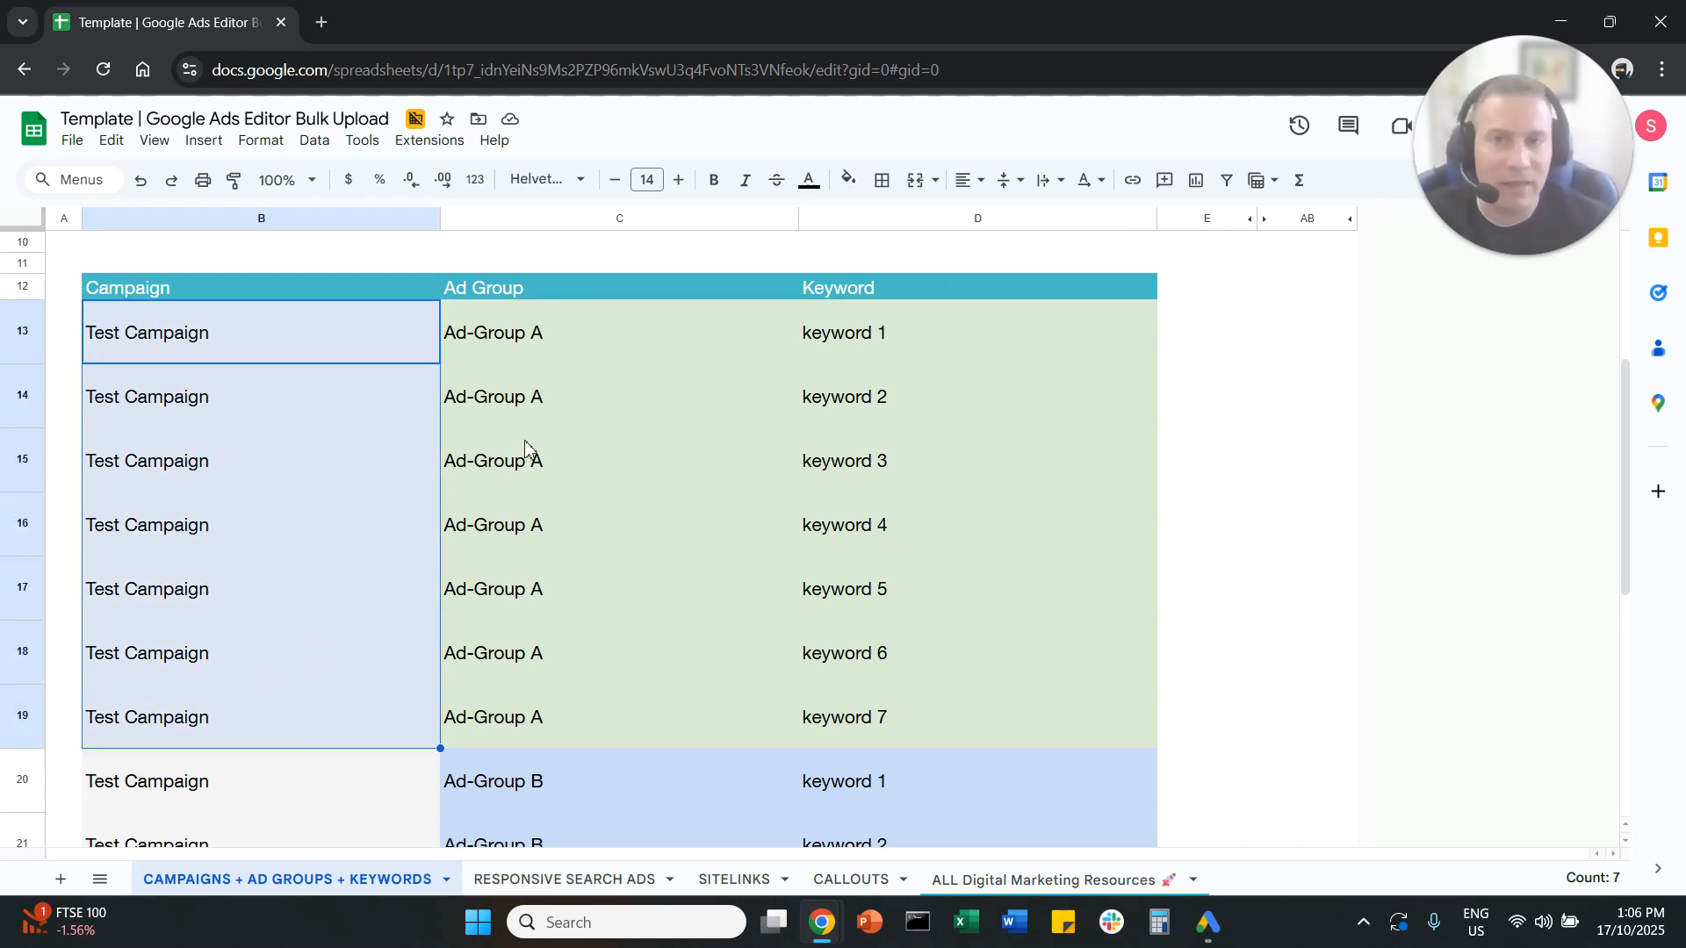
{"action": "left_click_drag", "start_coordinate": [575, 358], "coordinate": [577, 713]}
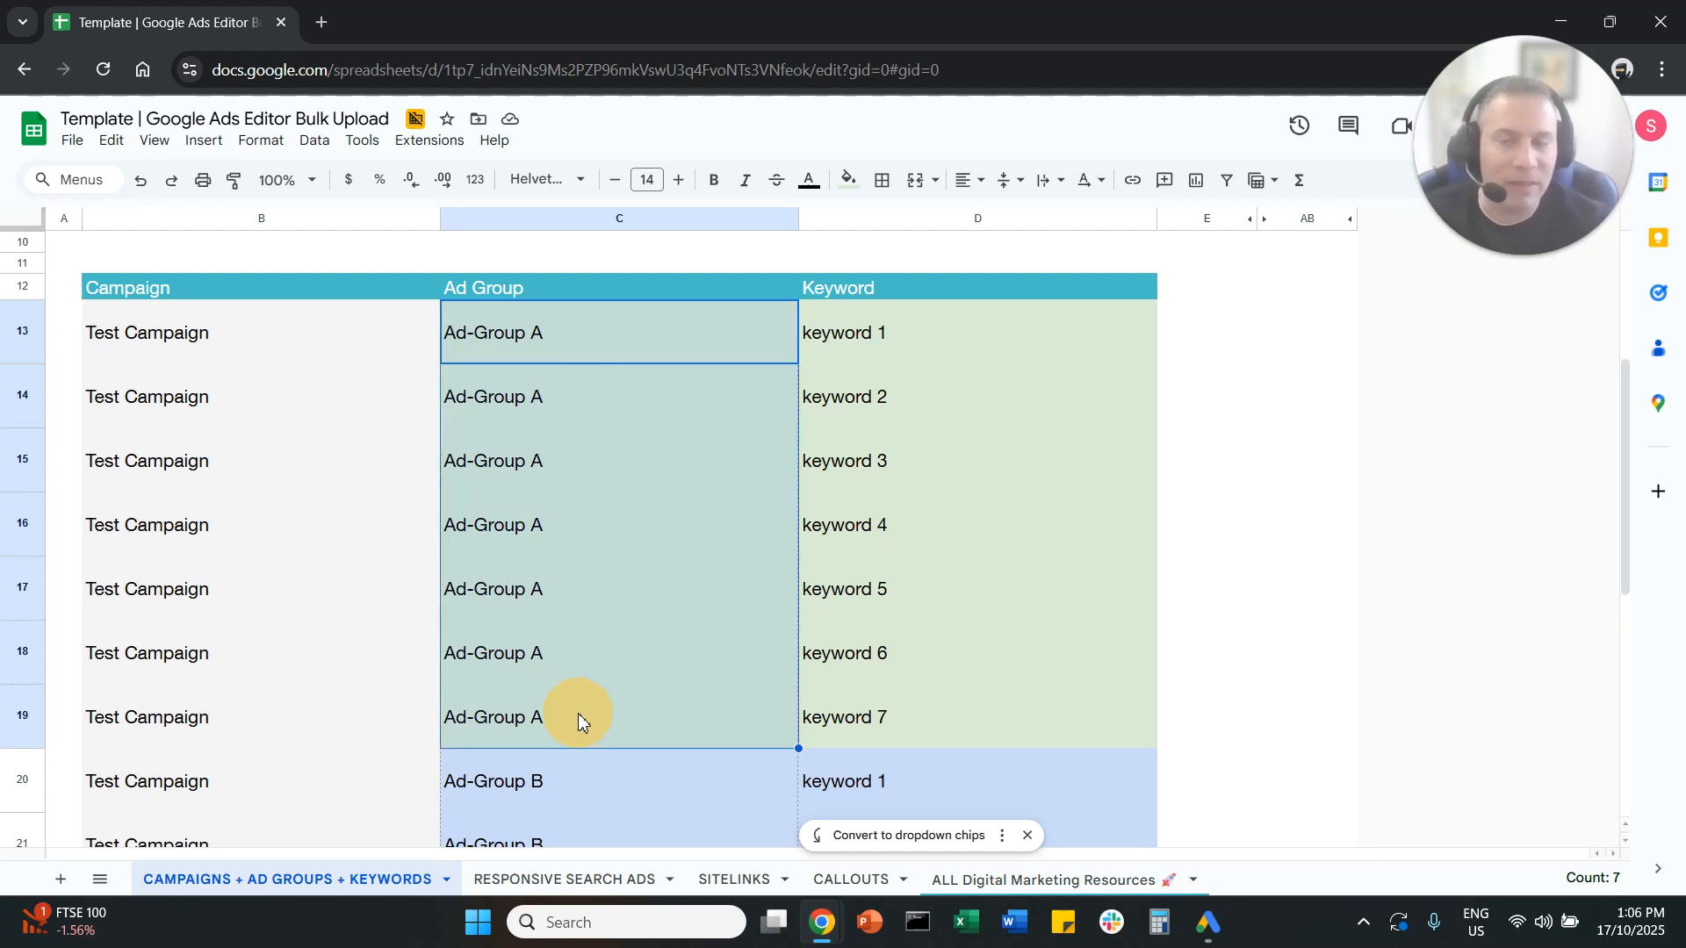
{"action": "left_click_drag", "start_coordinate": [953, 339], "coordinate": [960, 713]}
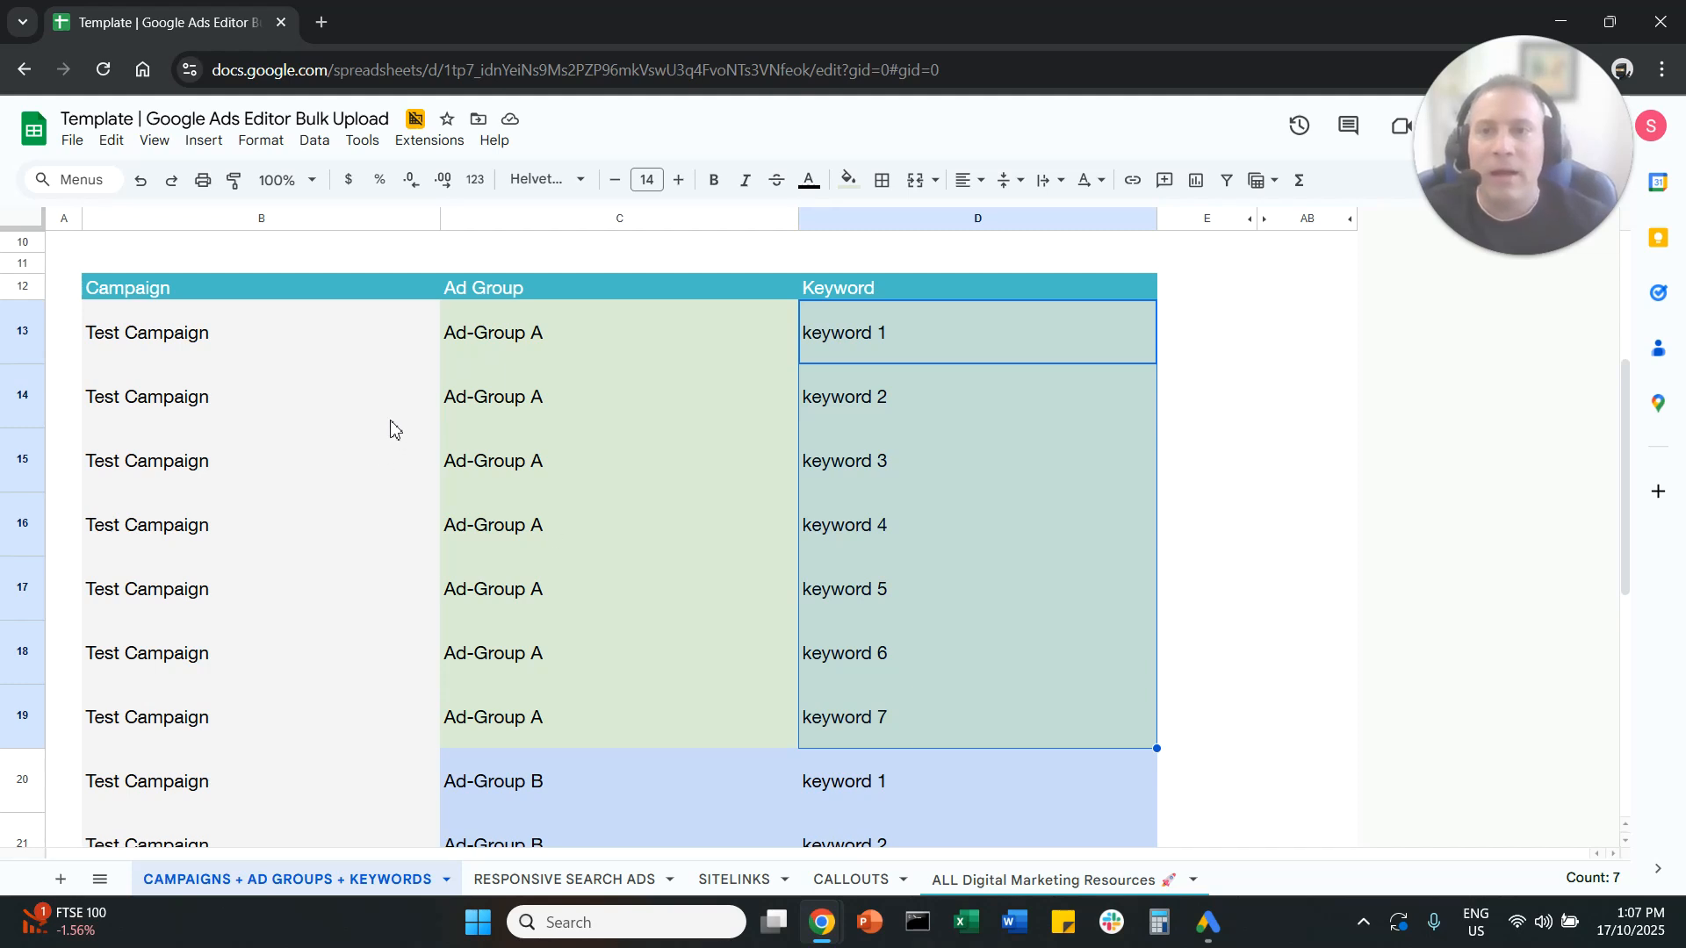
Step: Copy the whole campaign, ad group and keyword table with its header row, B12:D26
{"action": "left_click", "coordinate": [369, 402]}
{"action": "left_click_drag", "start_coordinate": [282, 297], "coordinate": [951, 703]}
{"action": "scroll", "coordinate": [729, 540], "scroll_direction": "up", "scroll_amount": 6}
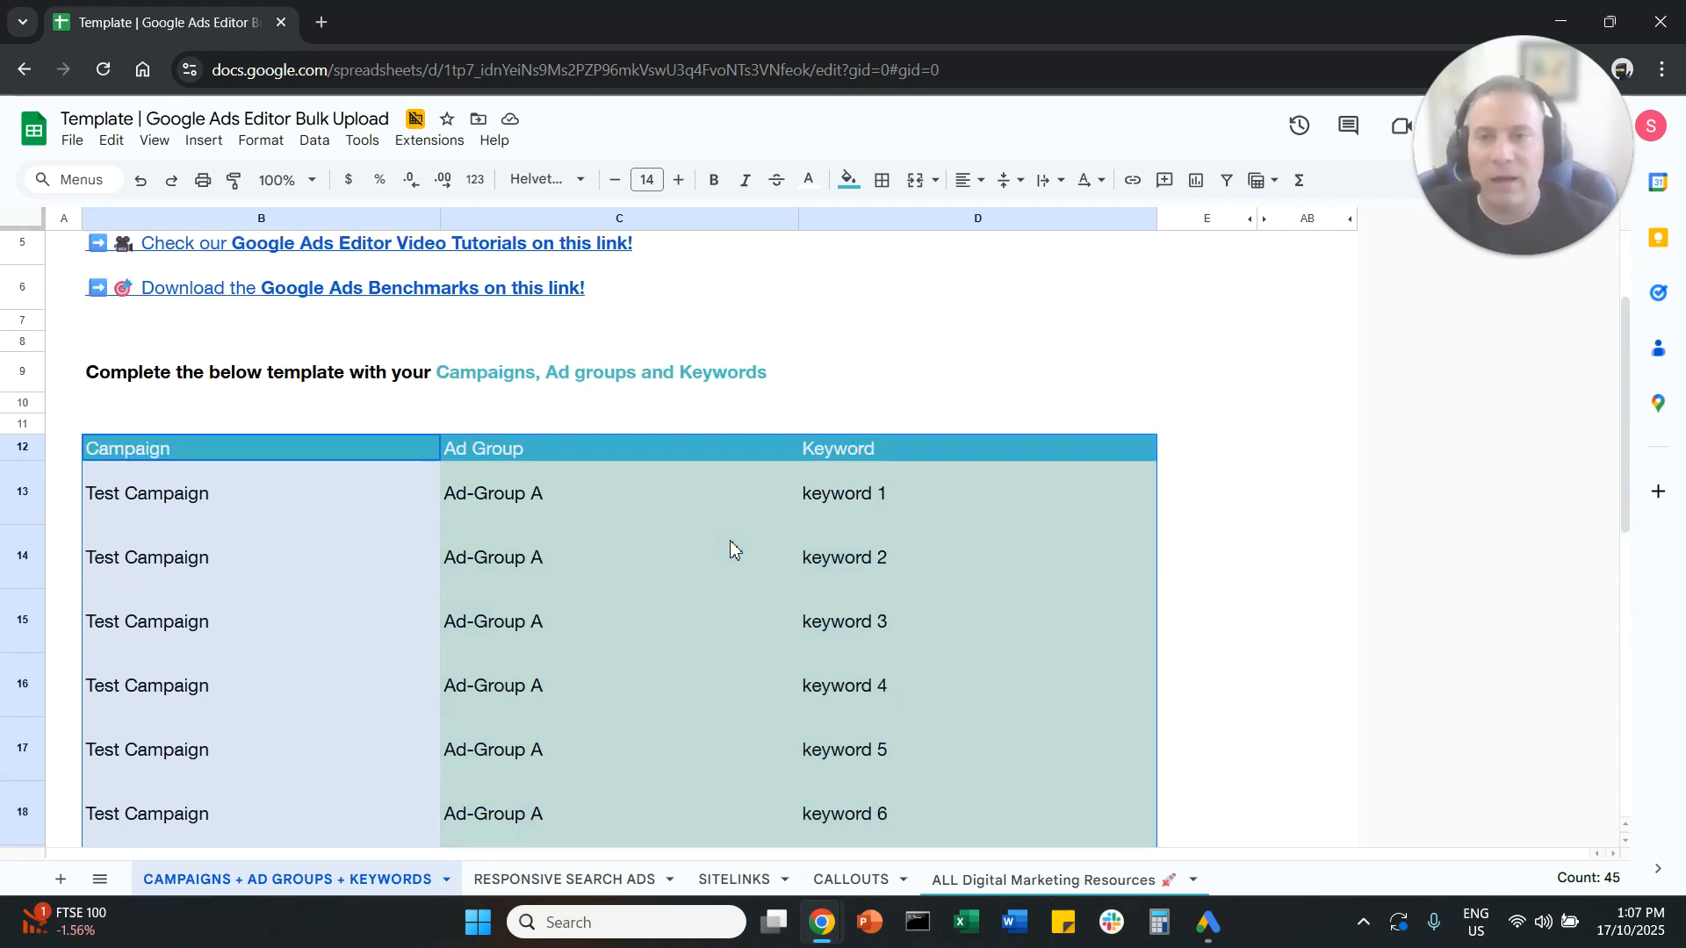
{"action": "scroll", "coordinate": [491, 456], "scroll_direction": "down", "scroll_amount": 2}
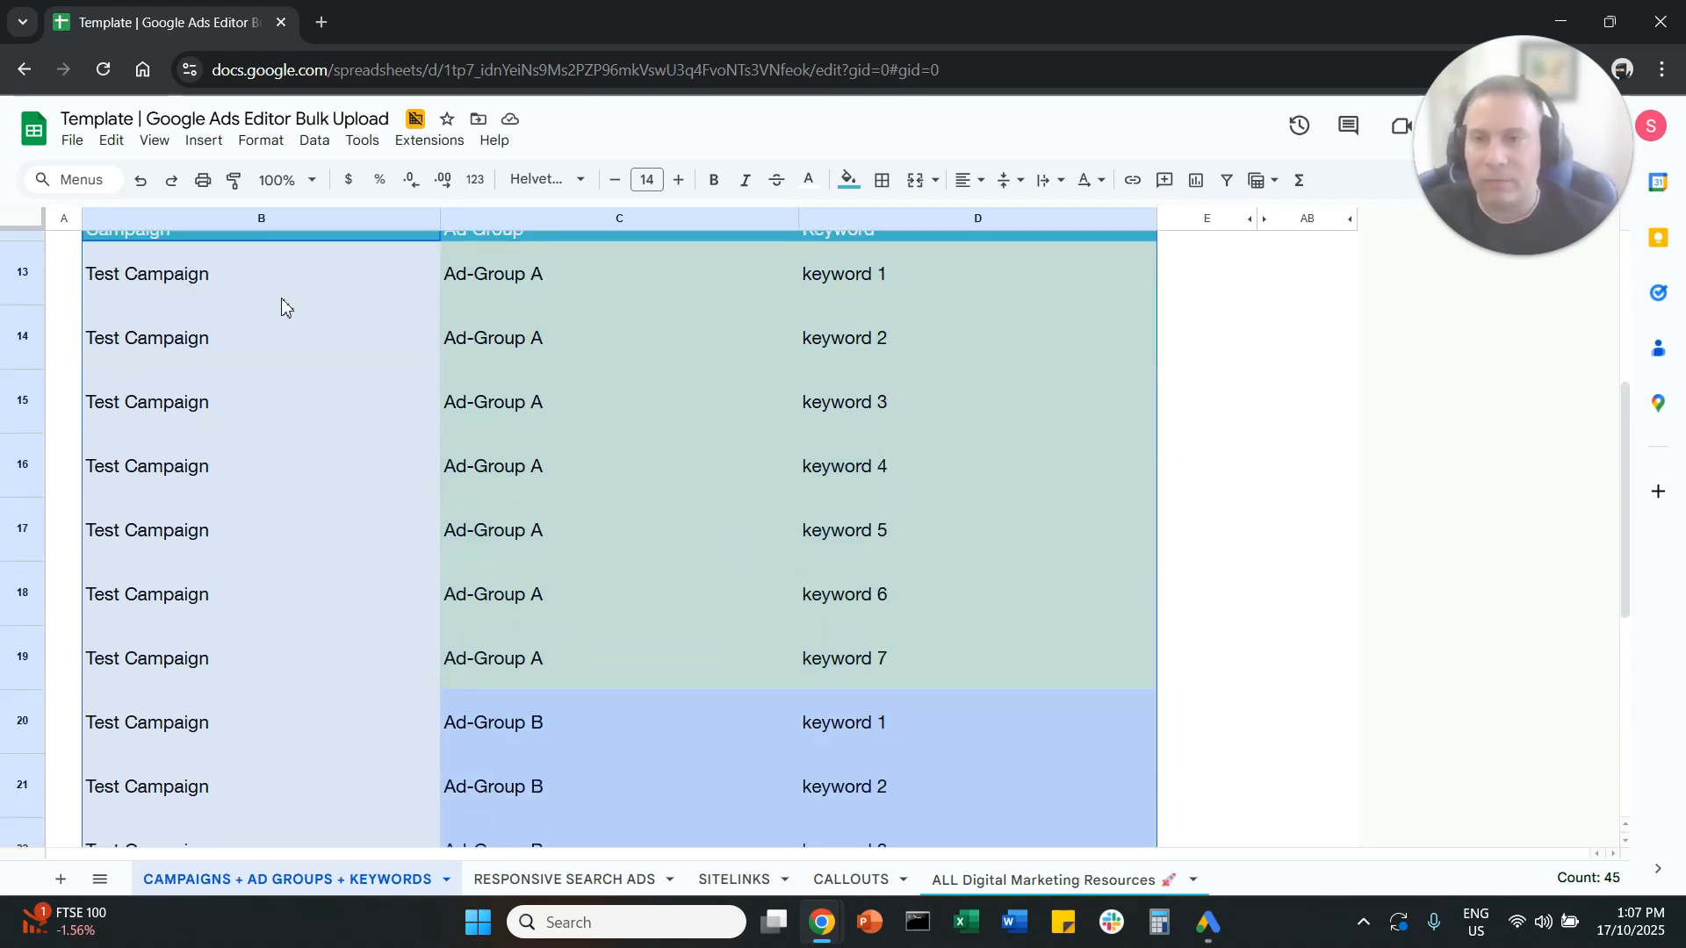
{"action": "right_click", "coordinate": [392, 319]}
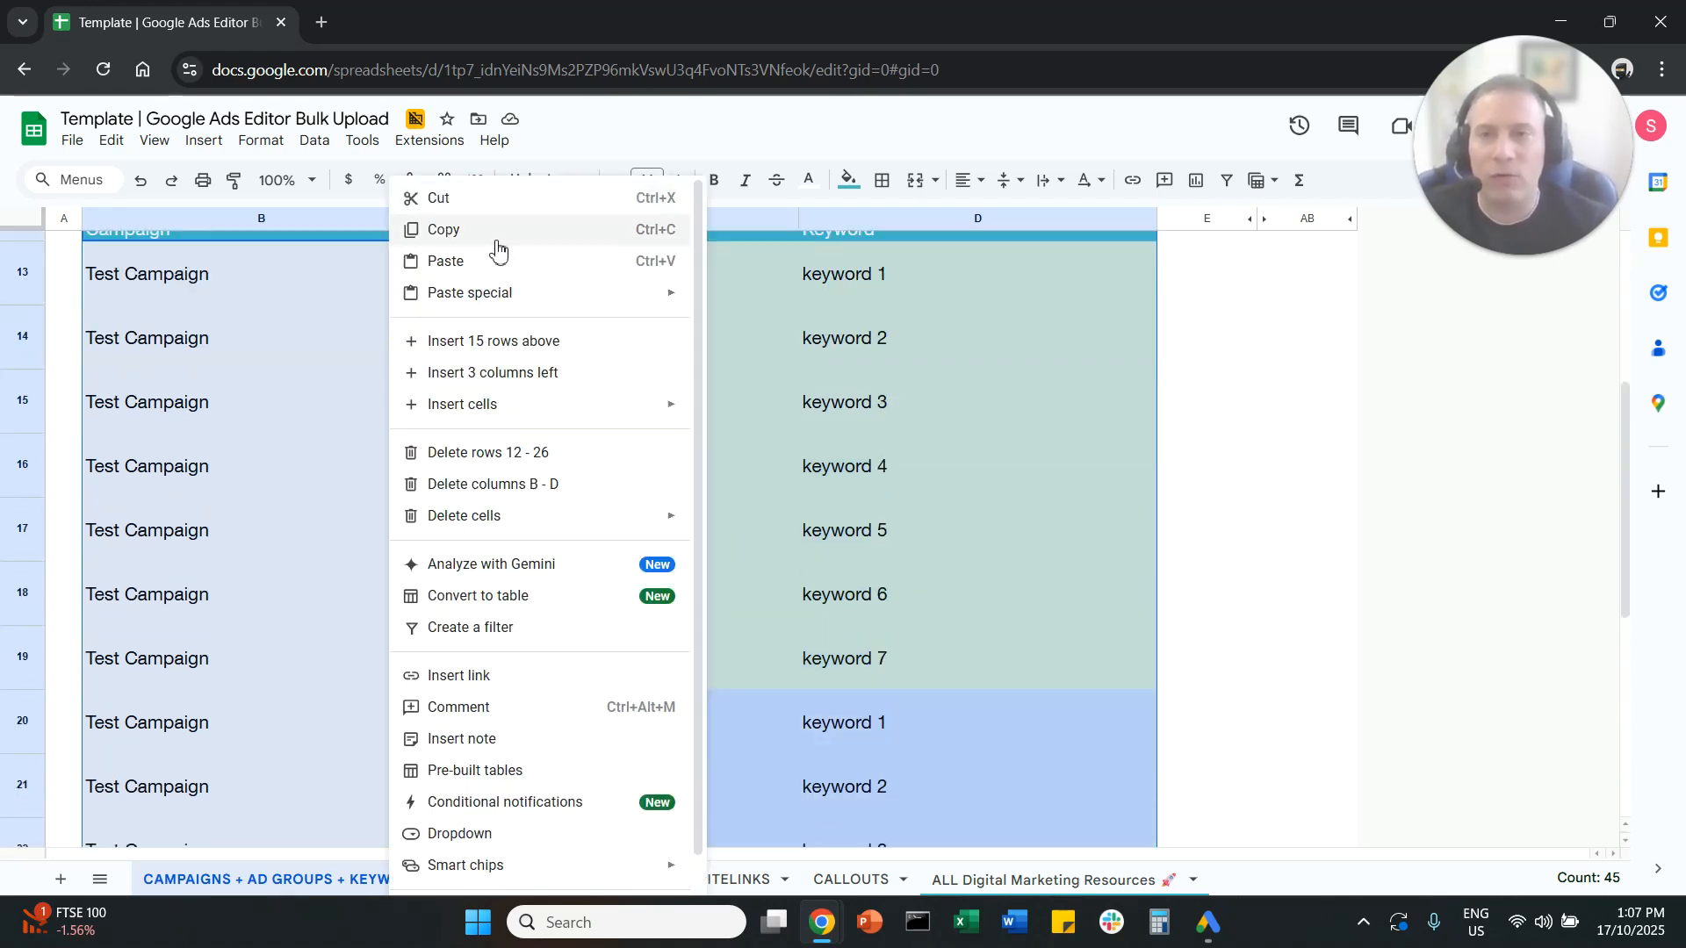
{"action": "left_click", "coordinate": [494, 239]}
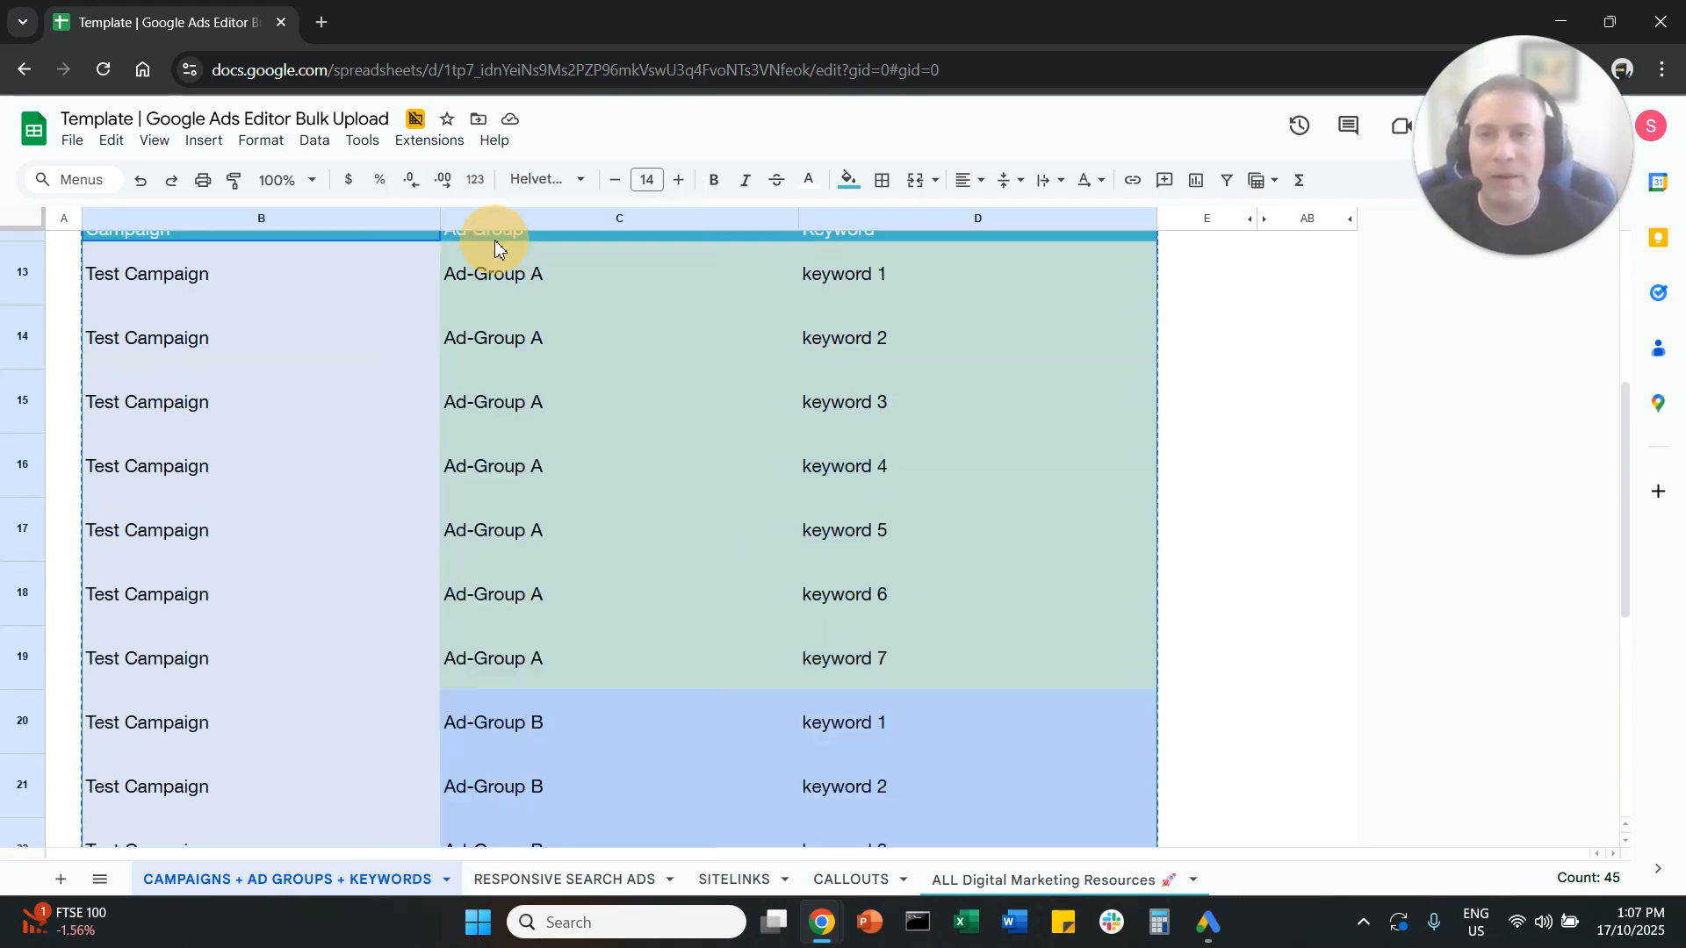
Step: Switch to Google Ads Editor and show the keywords of the XYZ Lab account
{"action": "left_click", "coordinate": [1208, 922]}
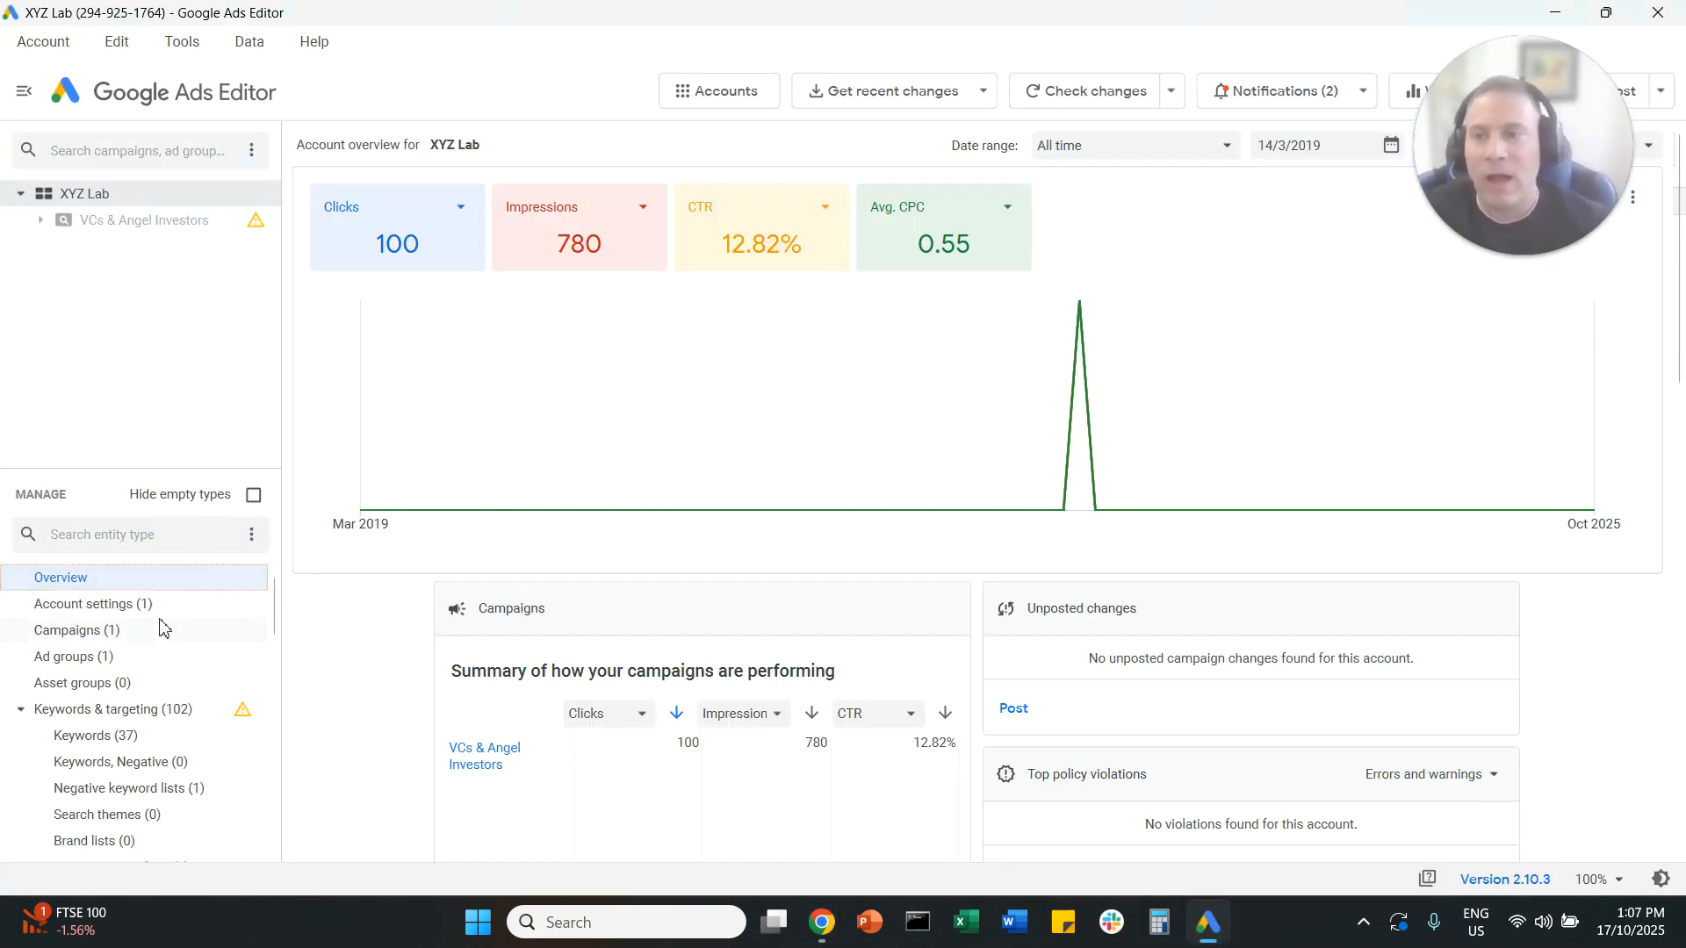
{"action": "left_click", "coordinate": [20, 711]}
{"action": "left_click", "coordinate": [21, 711]}
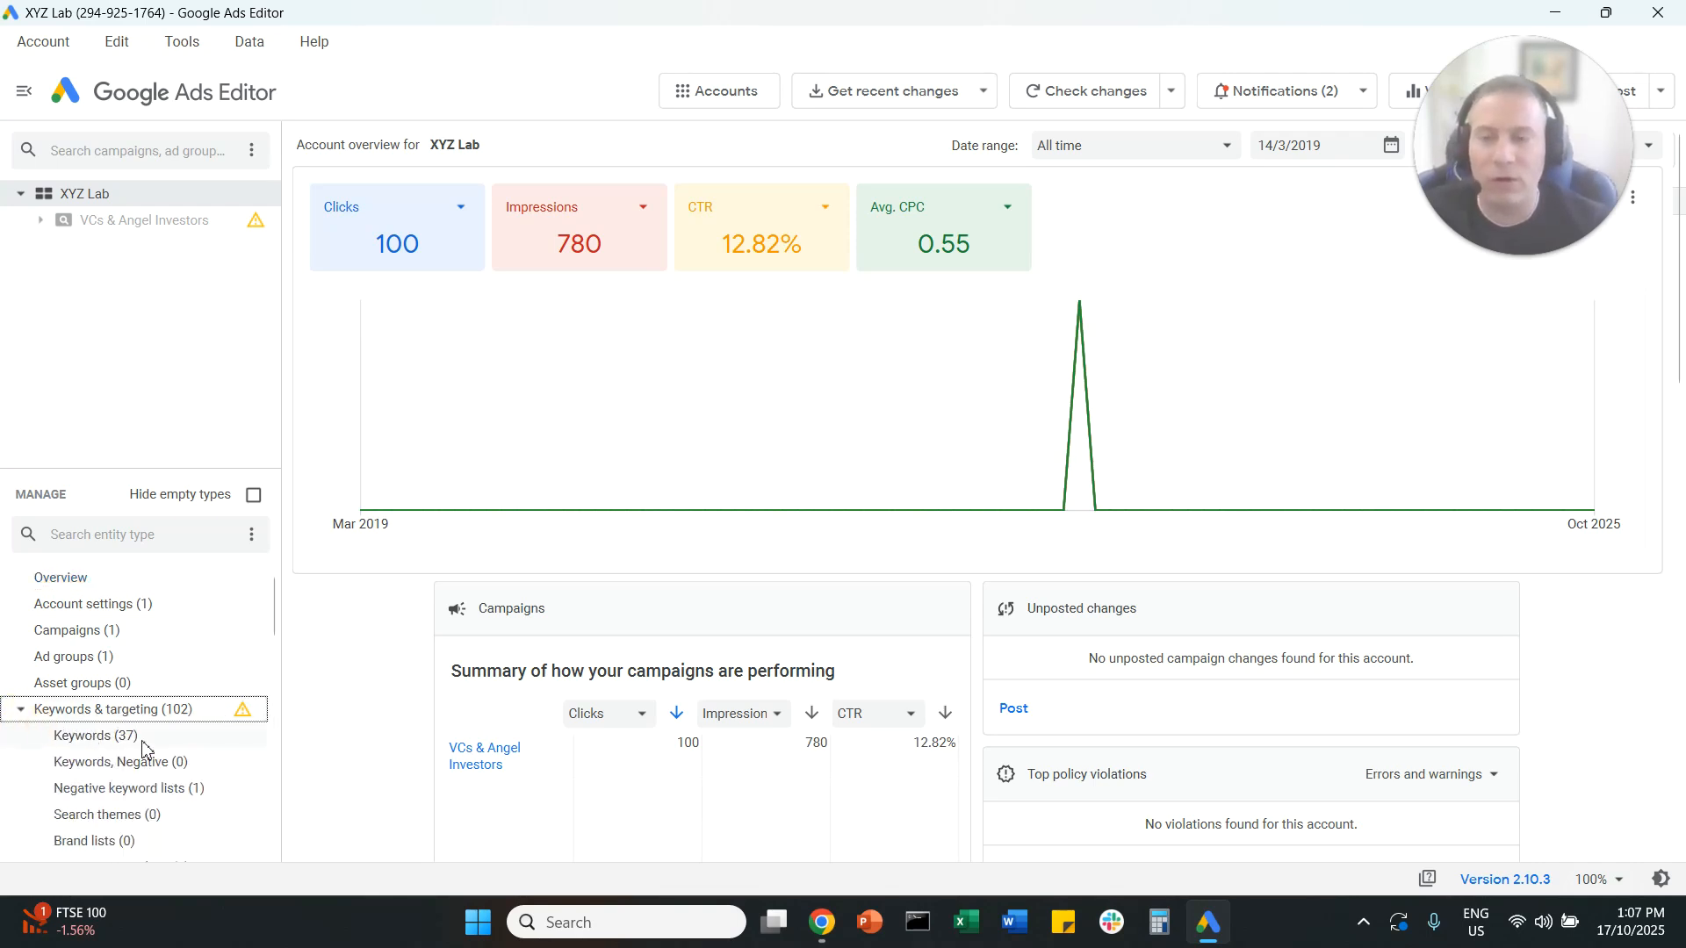
{"action": "left_click", "coordinate": [143, 744]}
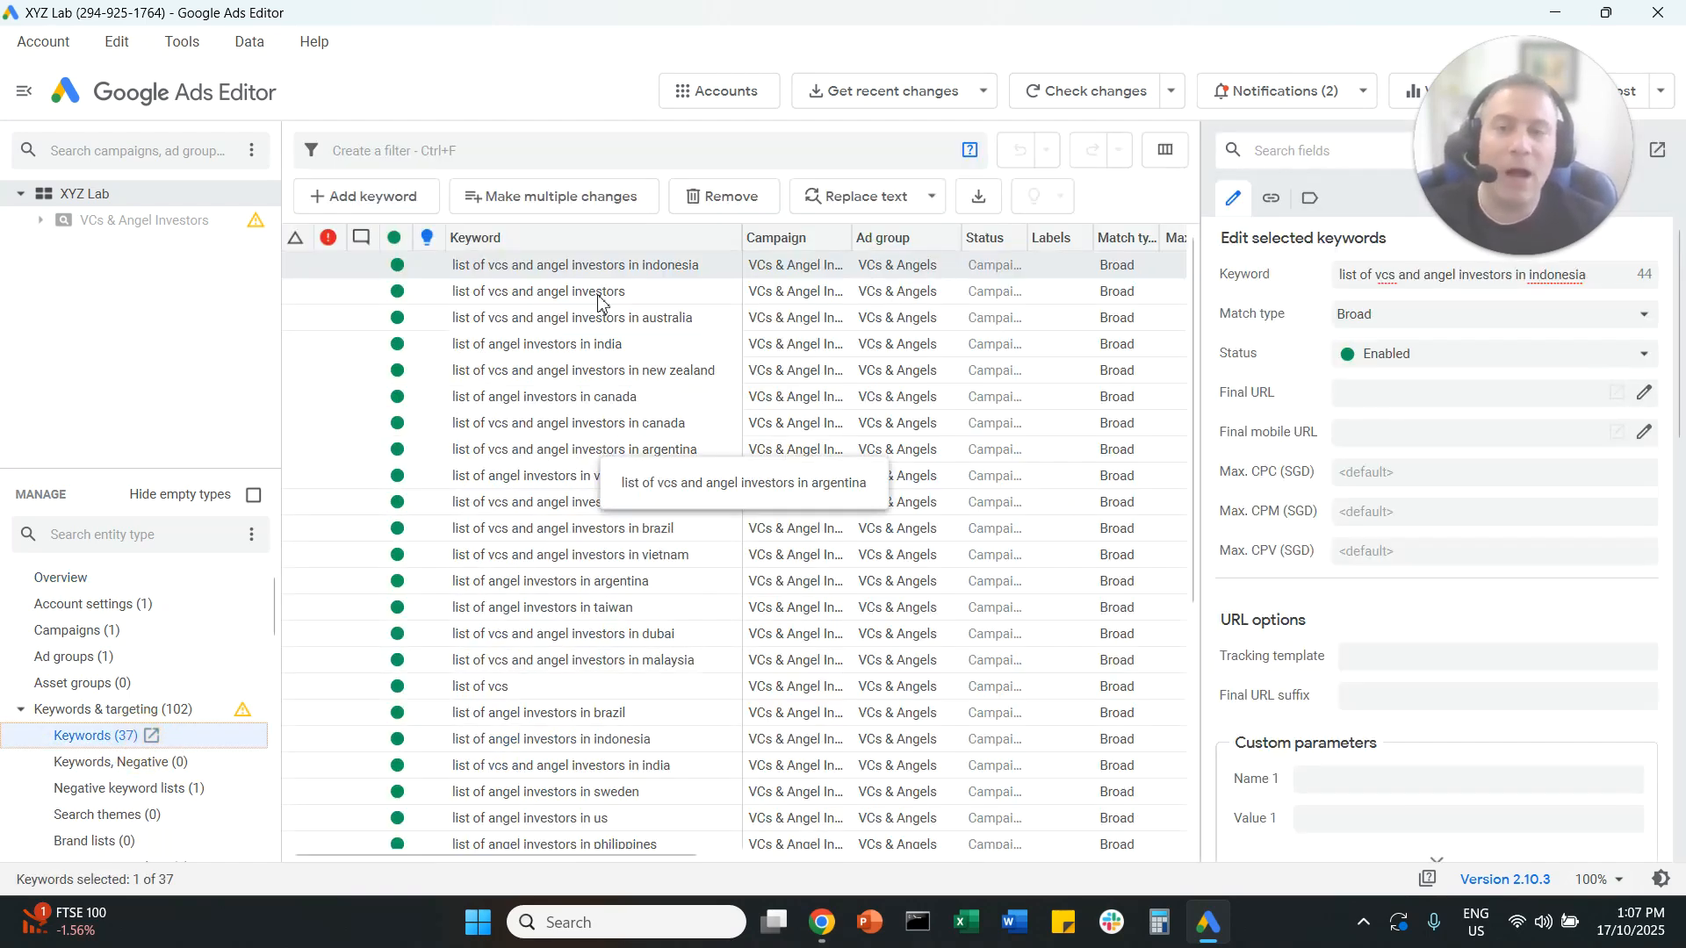
Step: Bulk-add the copied table as keyword changes, using its own campaign and ad group columns as destination, and keep all proposed changes
{"action": "left_click", "coordinate": [587, 207]}
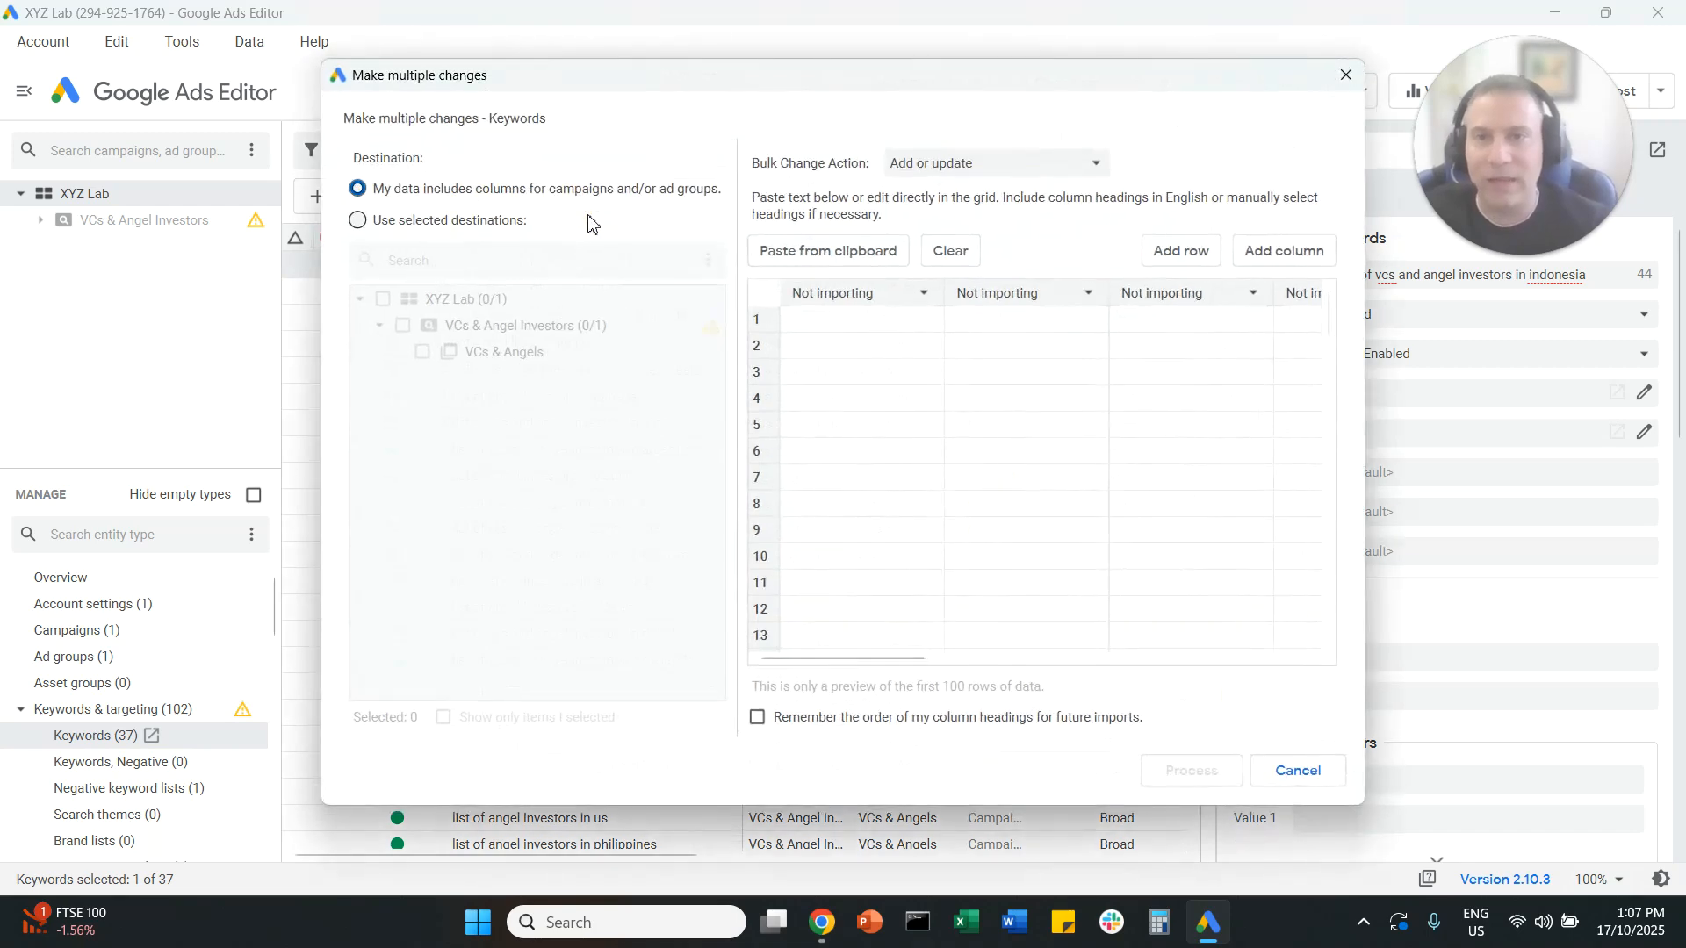
{"action": "left_click", "coordinate": [805, 254]}
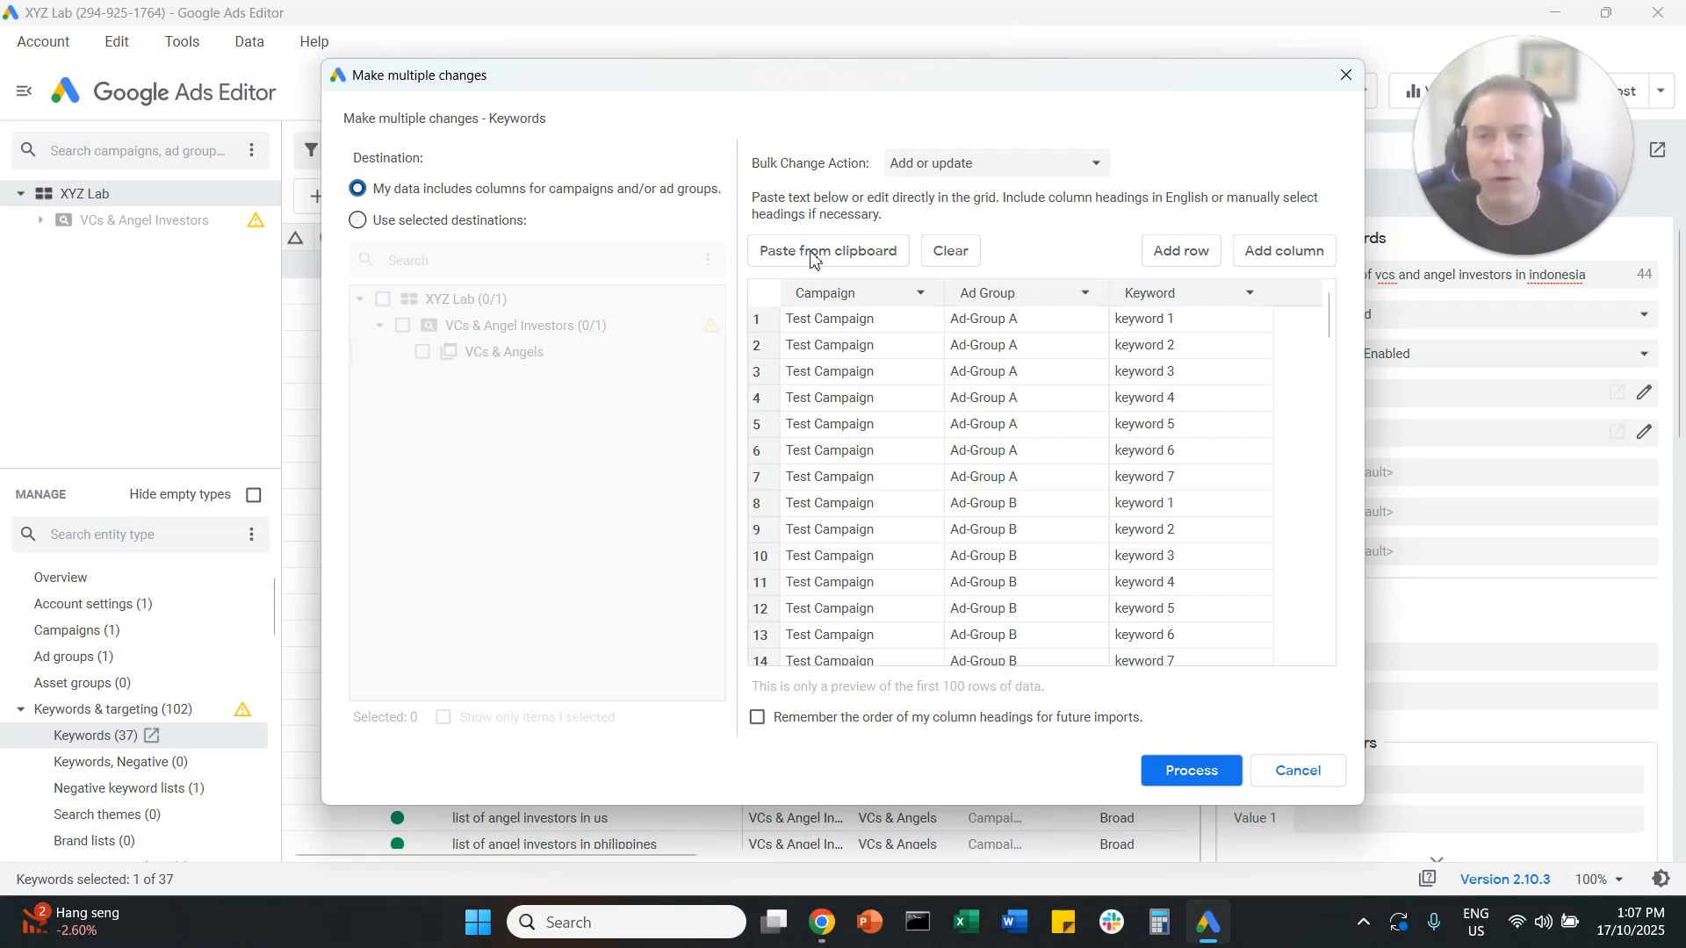
{"action": "left_click", "coordinate": [377, 195]}
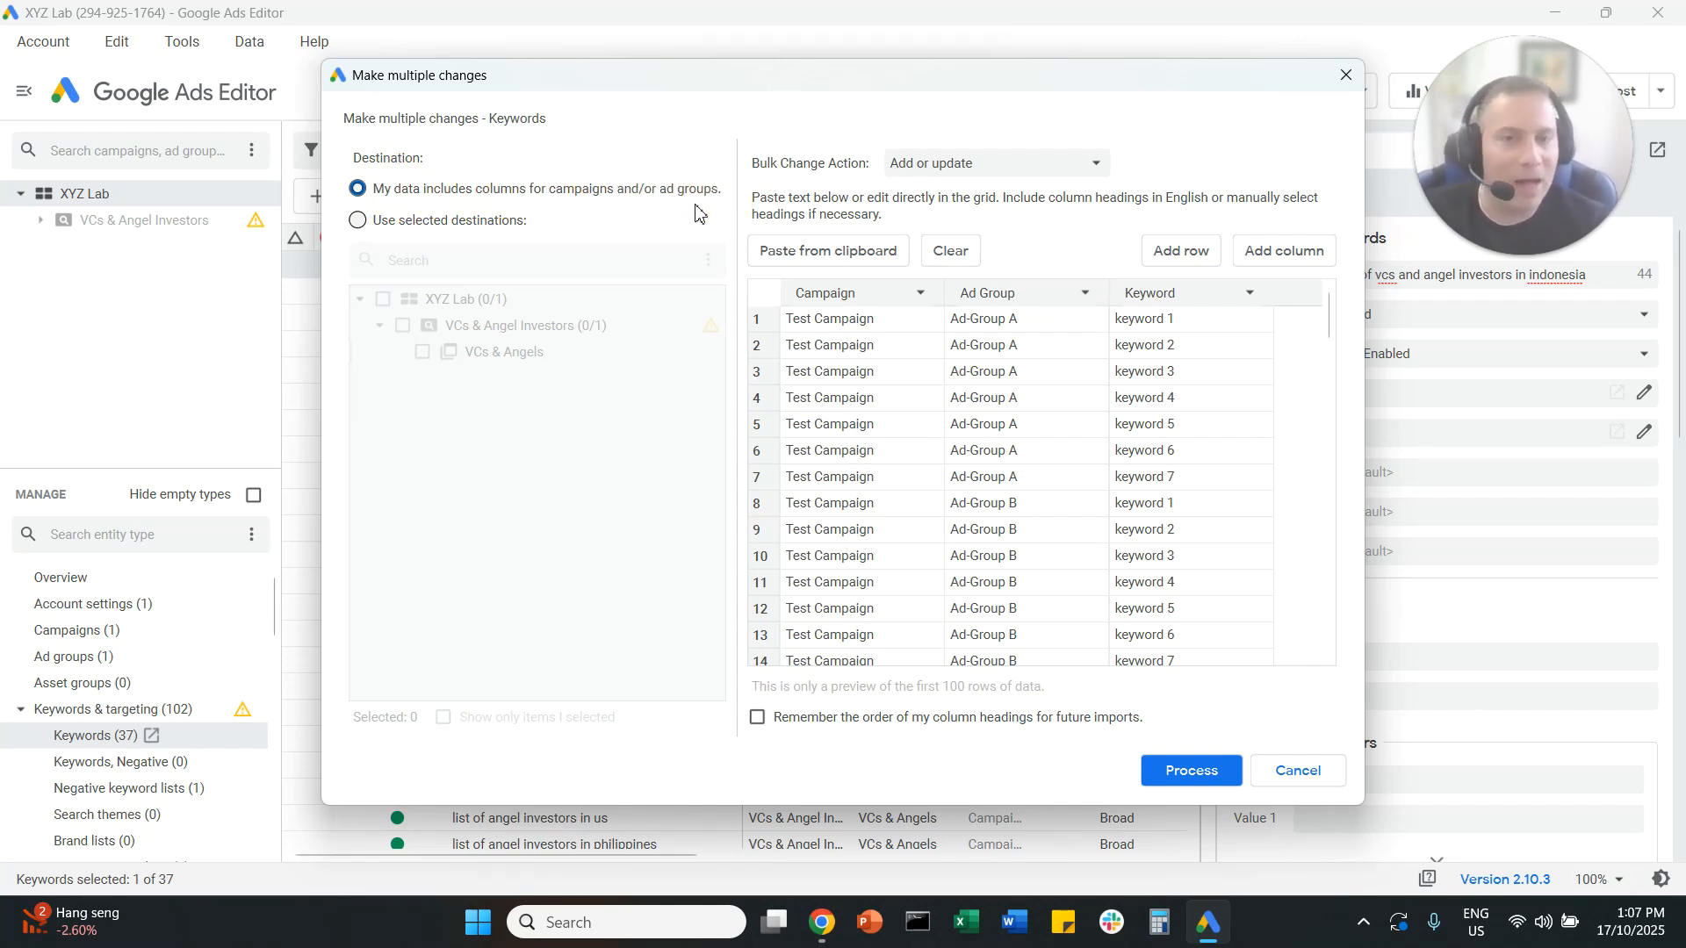
{"action": "left_click", "coordinate": [1207, 771]}
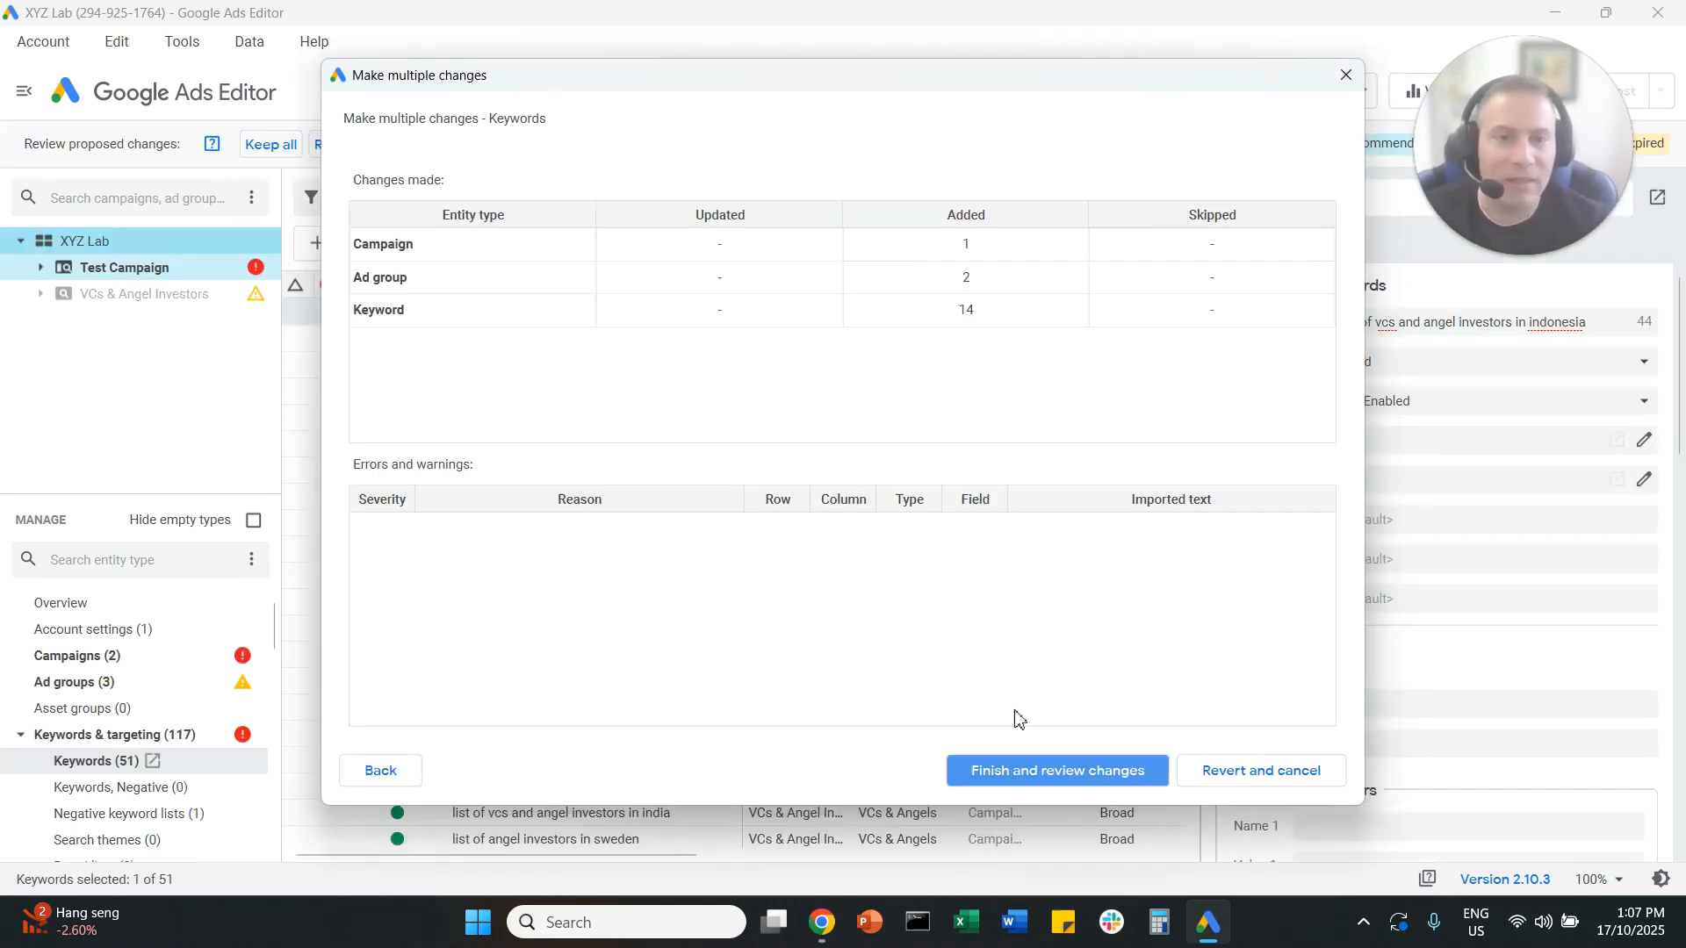
{"action": "left_click", "coordinate": [1053, 771]}
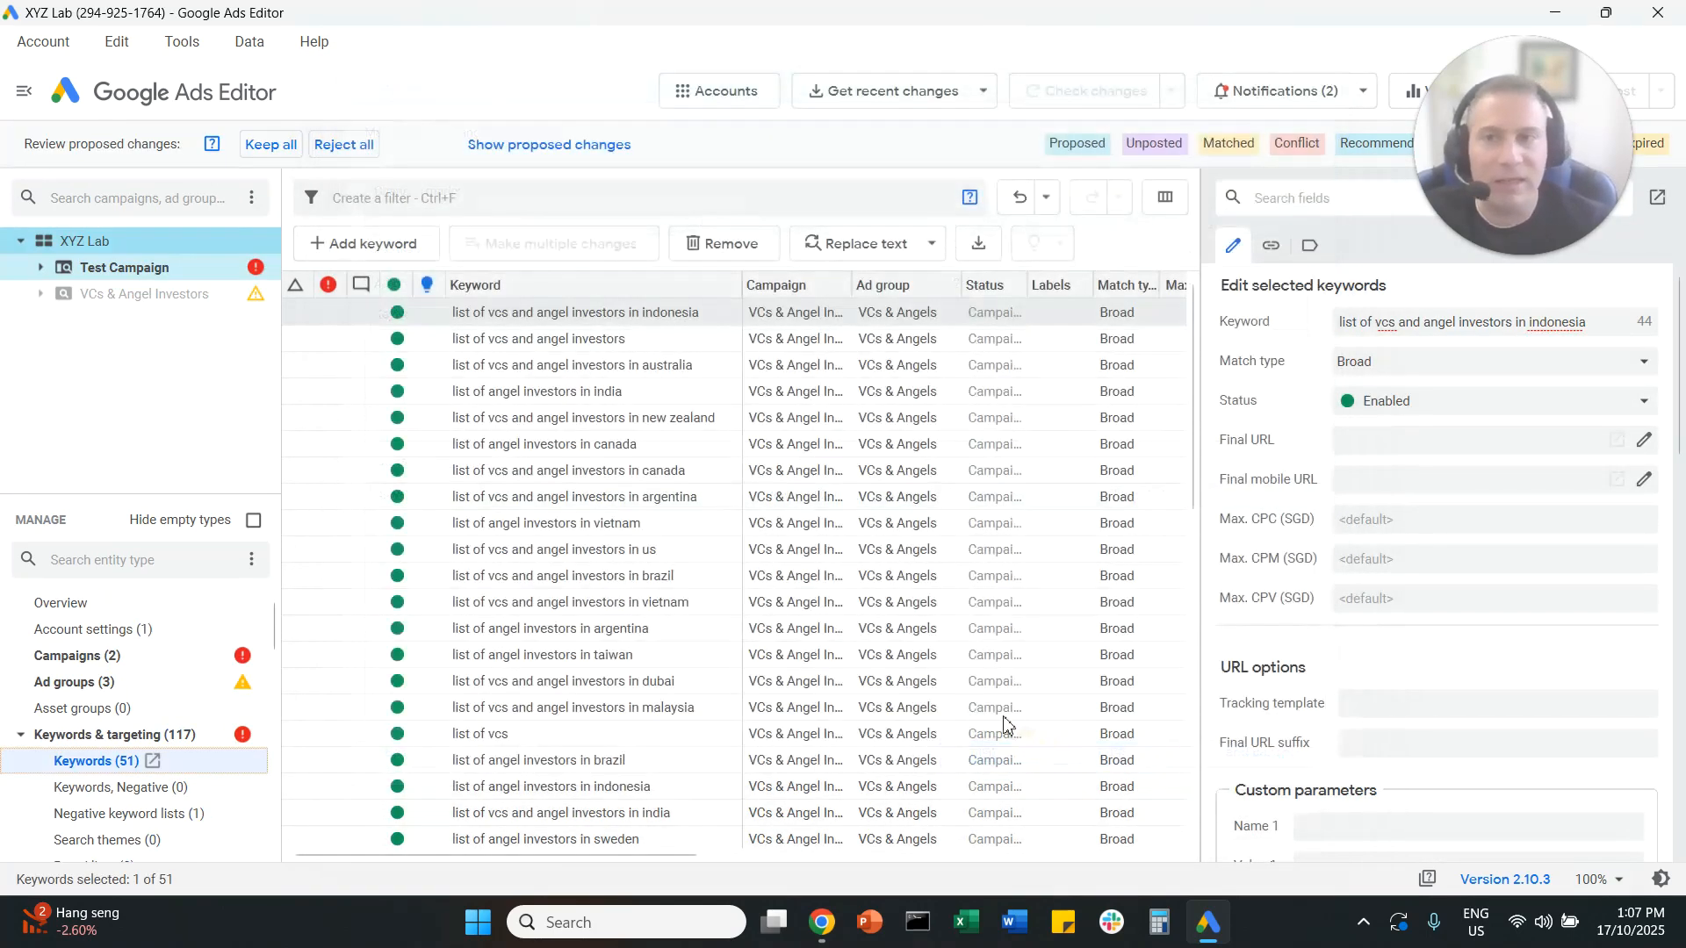
{"action": "left_click", "coordinate": [266, 144]}
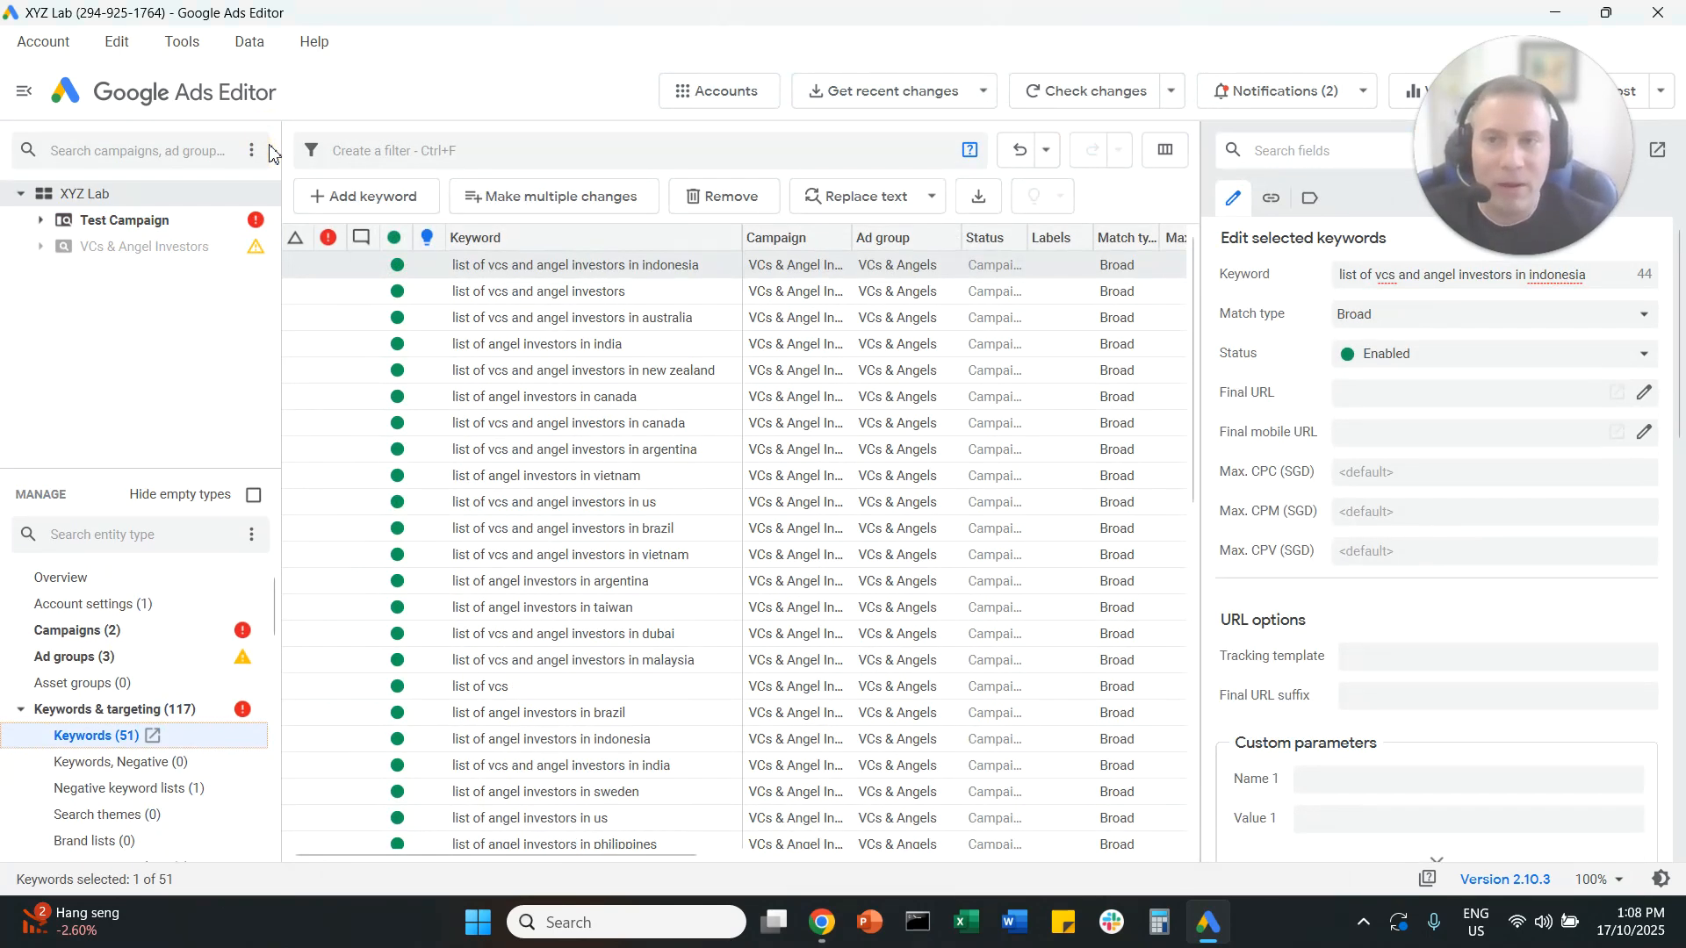
Step: Review the imported Test Campaign with the keywords in Ad-Group A and Ad-Group B
{"action": "left_click", "coordinate": [44, 221]}
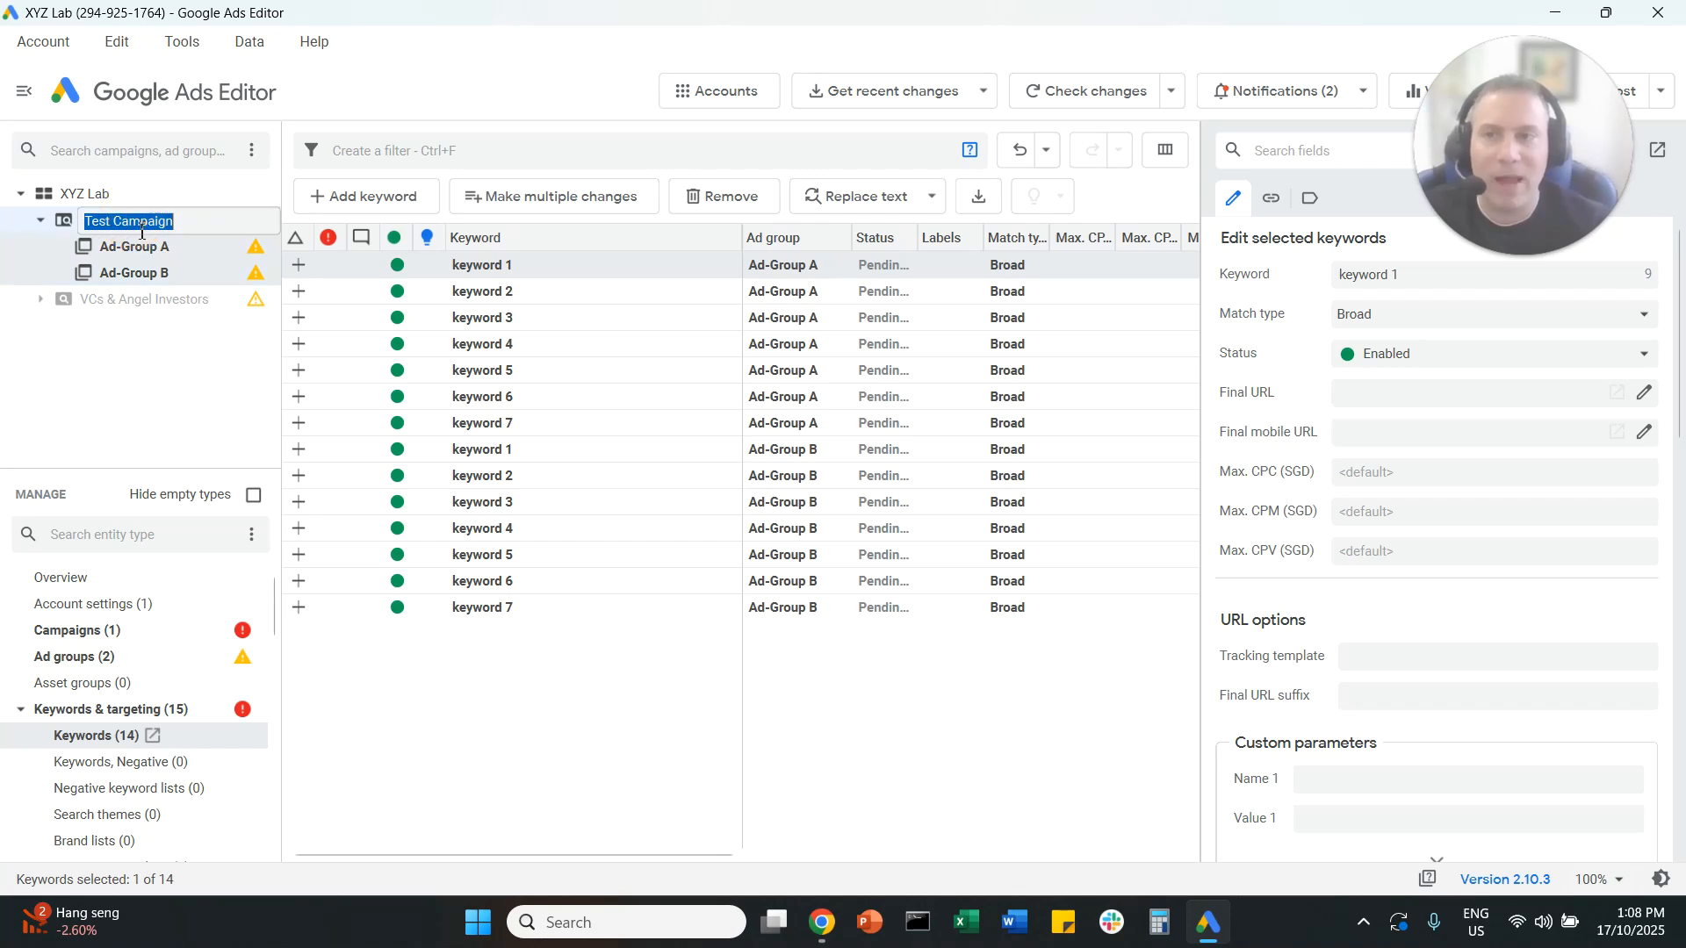
{"action": "left_click", "coordinate": [165, 253]}
{"action": "left_click", "coordinate": [161, 276]}
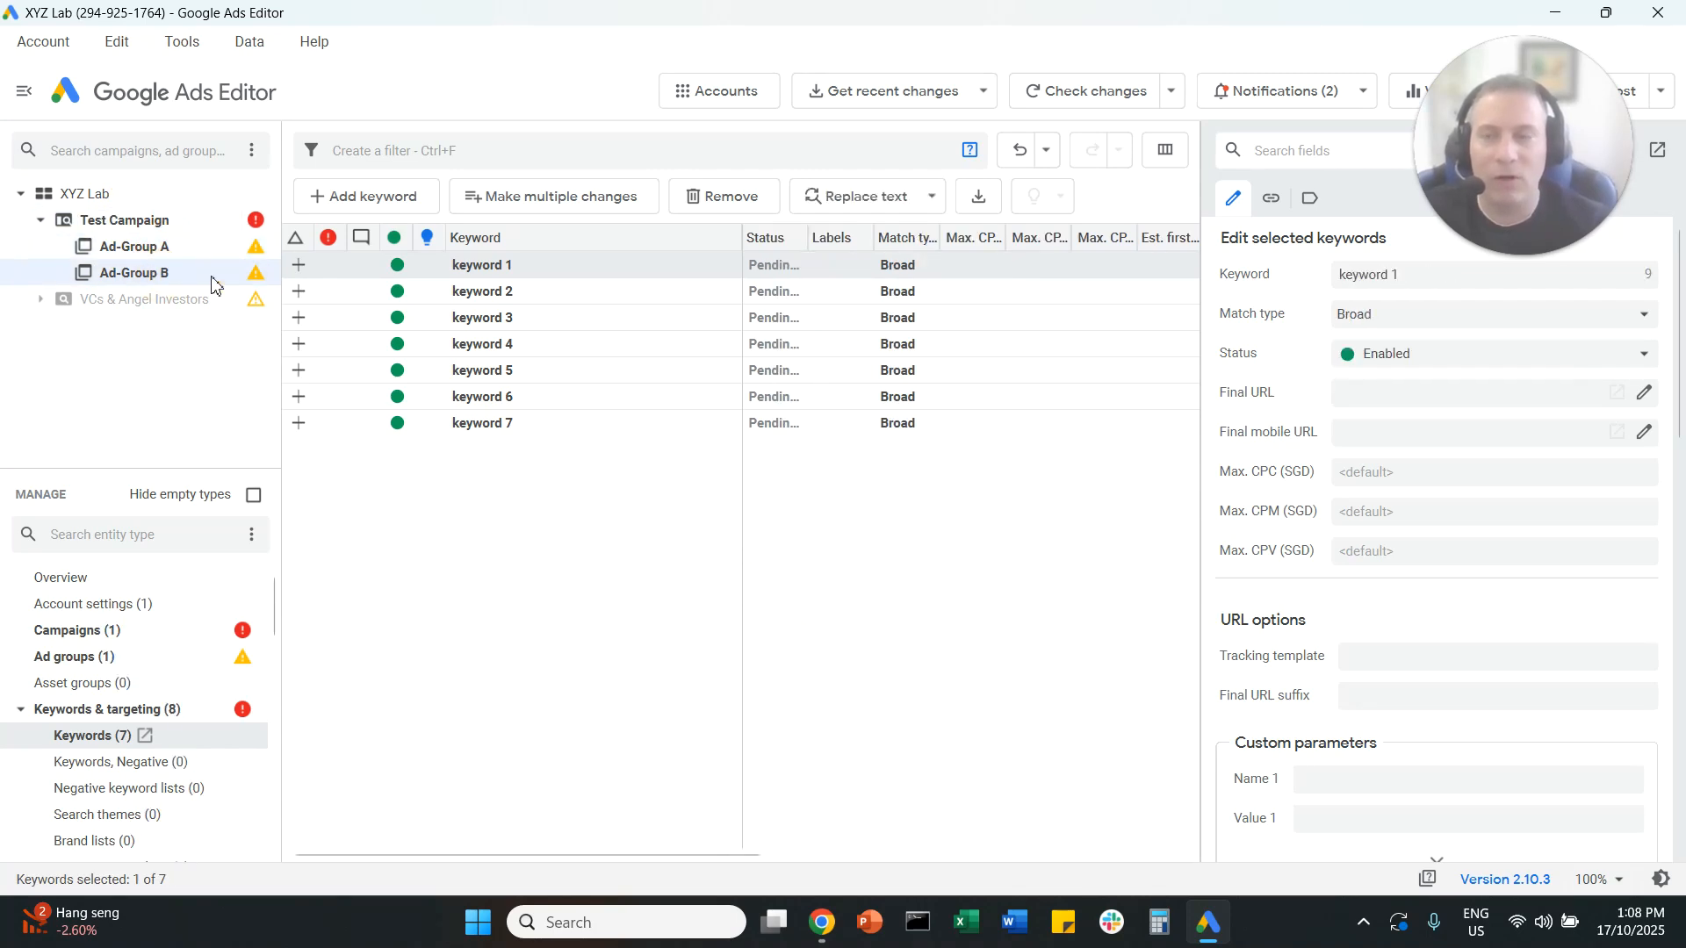
{"action": "left_click", "coordinate": [566, 290]}
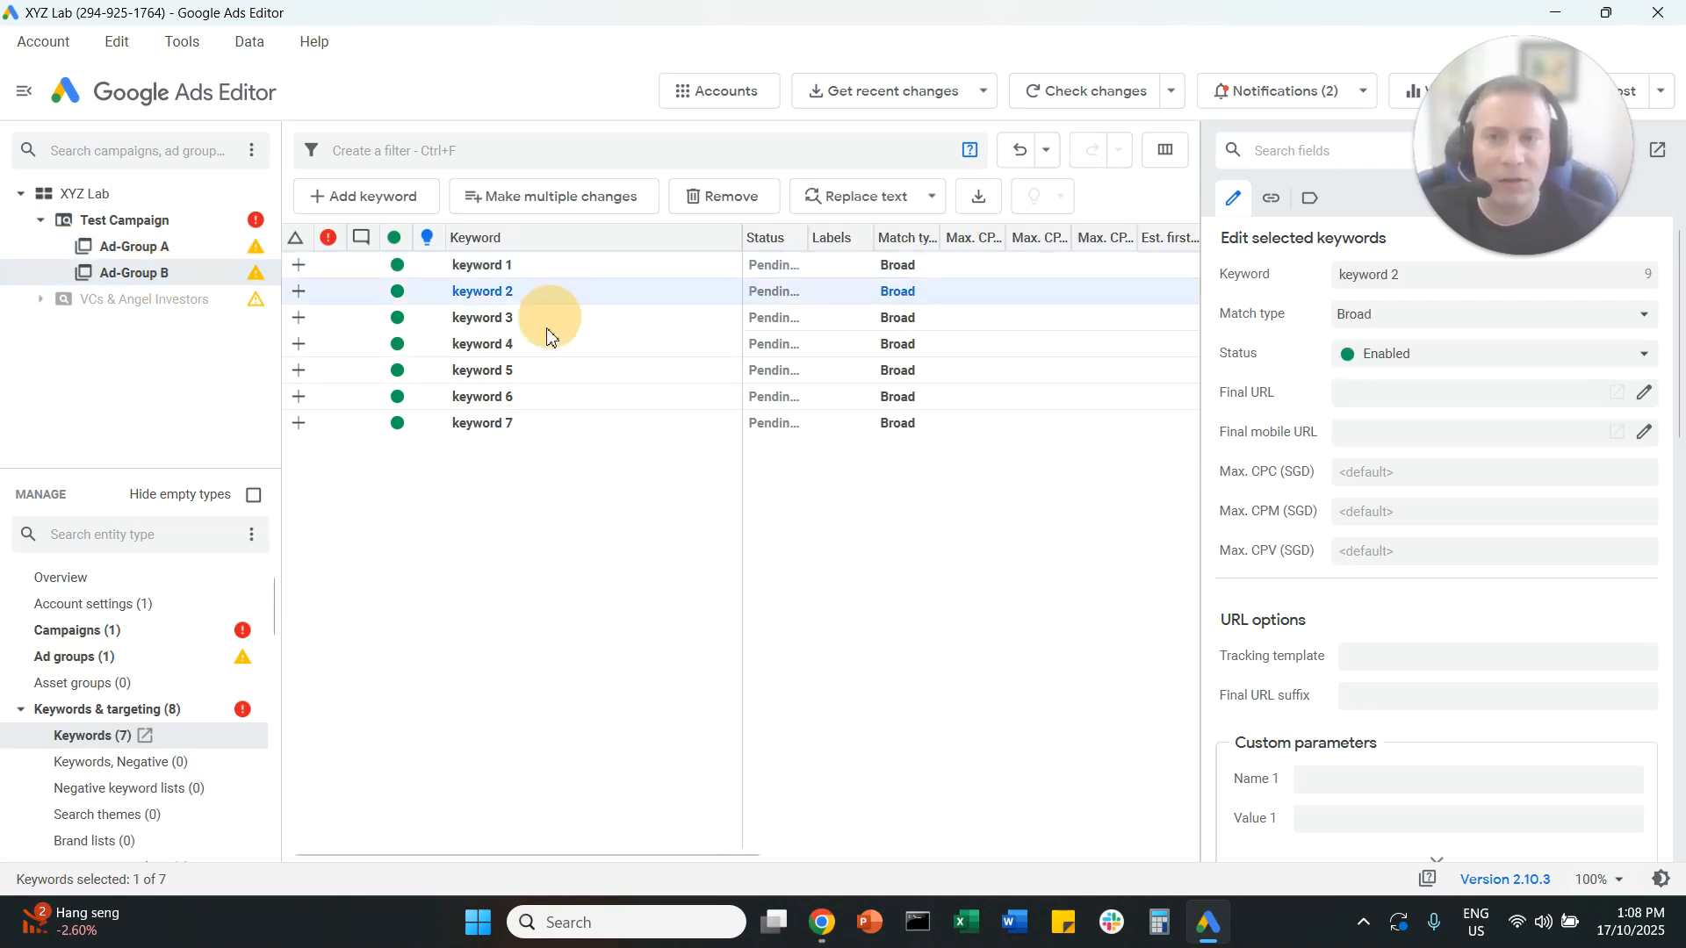
{"action": "left_click", "coordinate": [549, 424]}
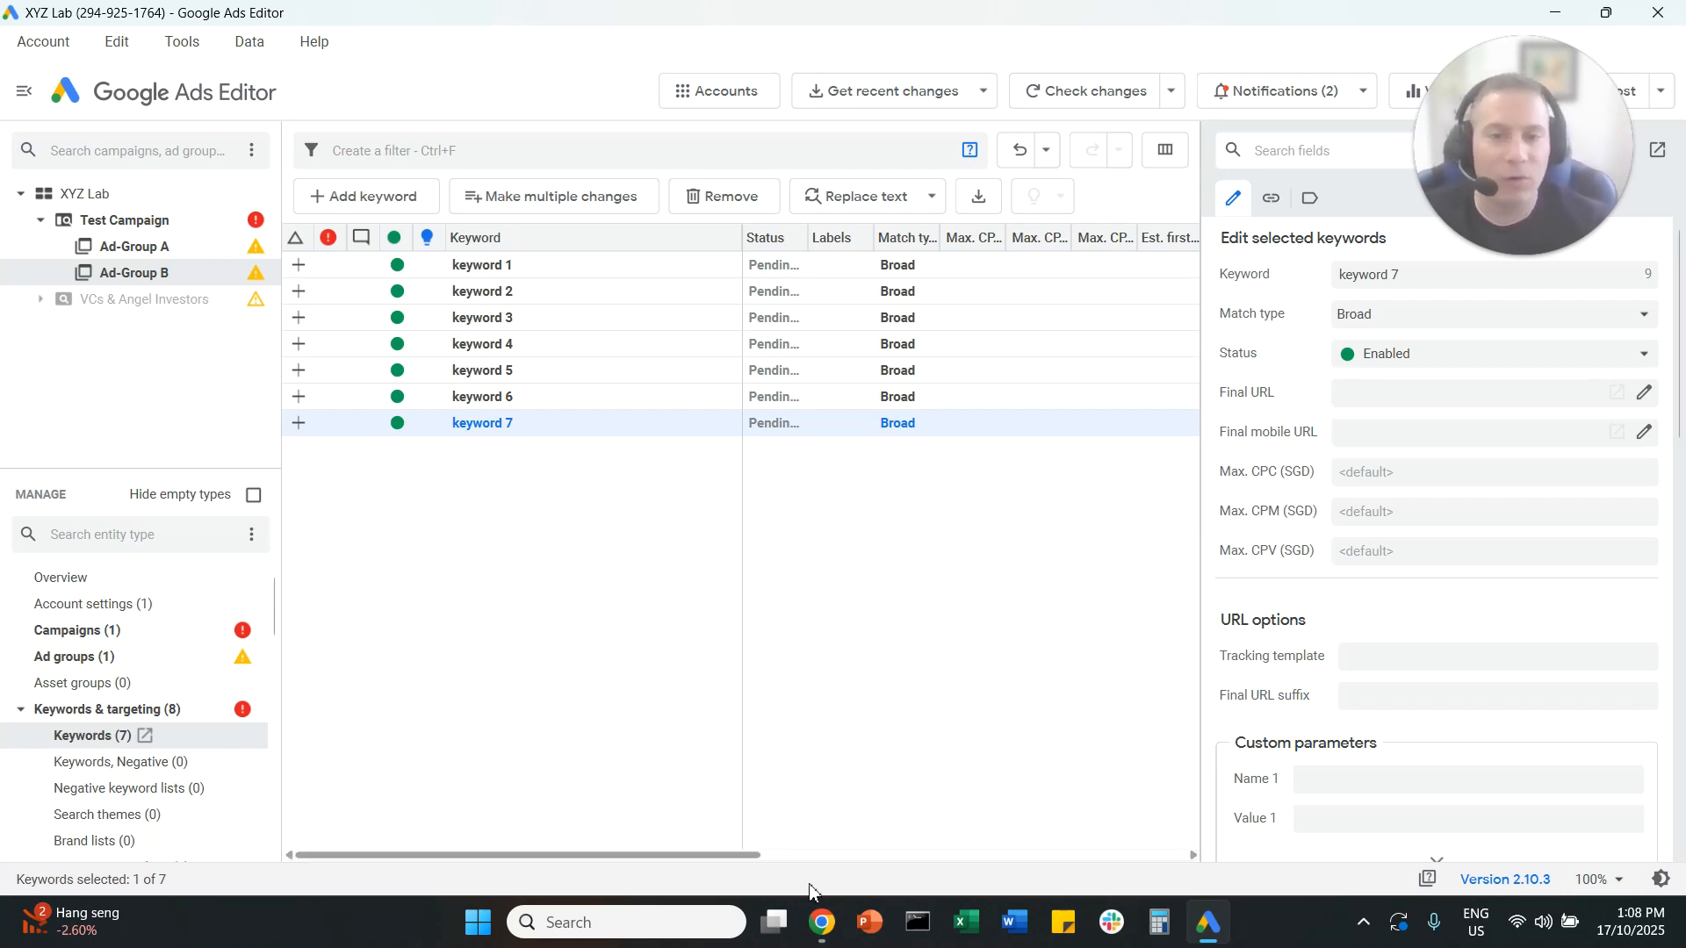
Step: Switch back to the Google Sheets template and copy only the Ad-Group A keywords, keyword 1 to keyword 7, without the header
{"action": "left_click", "coordinate": [821, 922]}
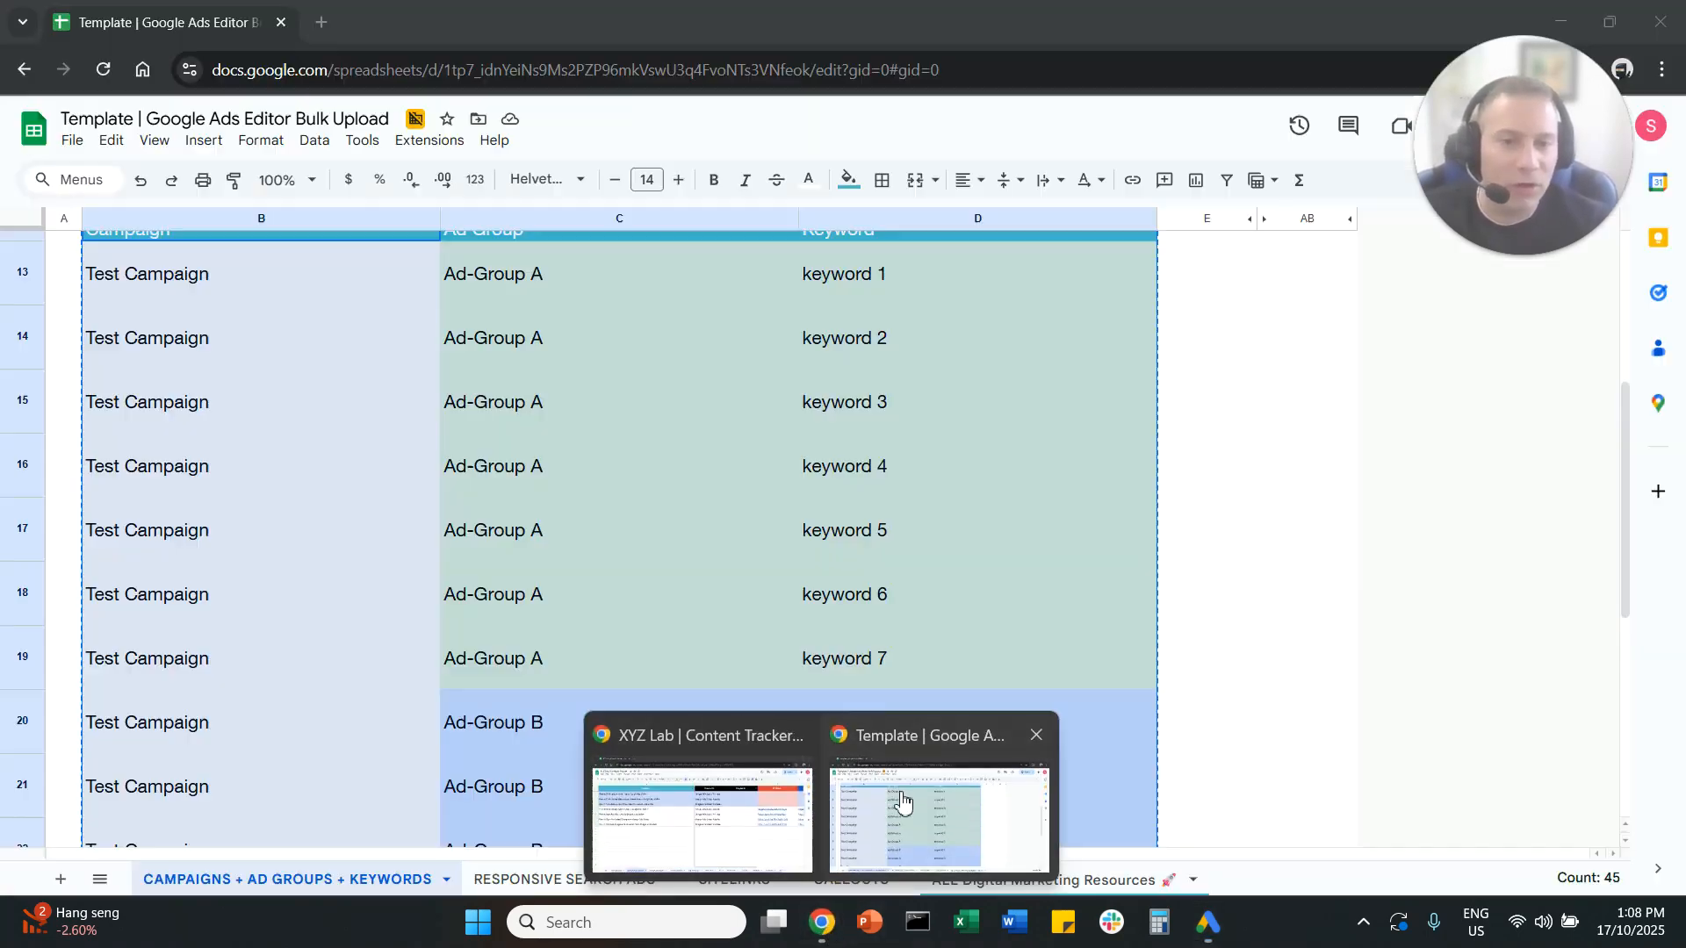
{"action": "left_click", "coordinate": [914, 780]}
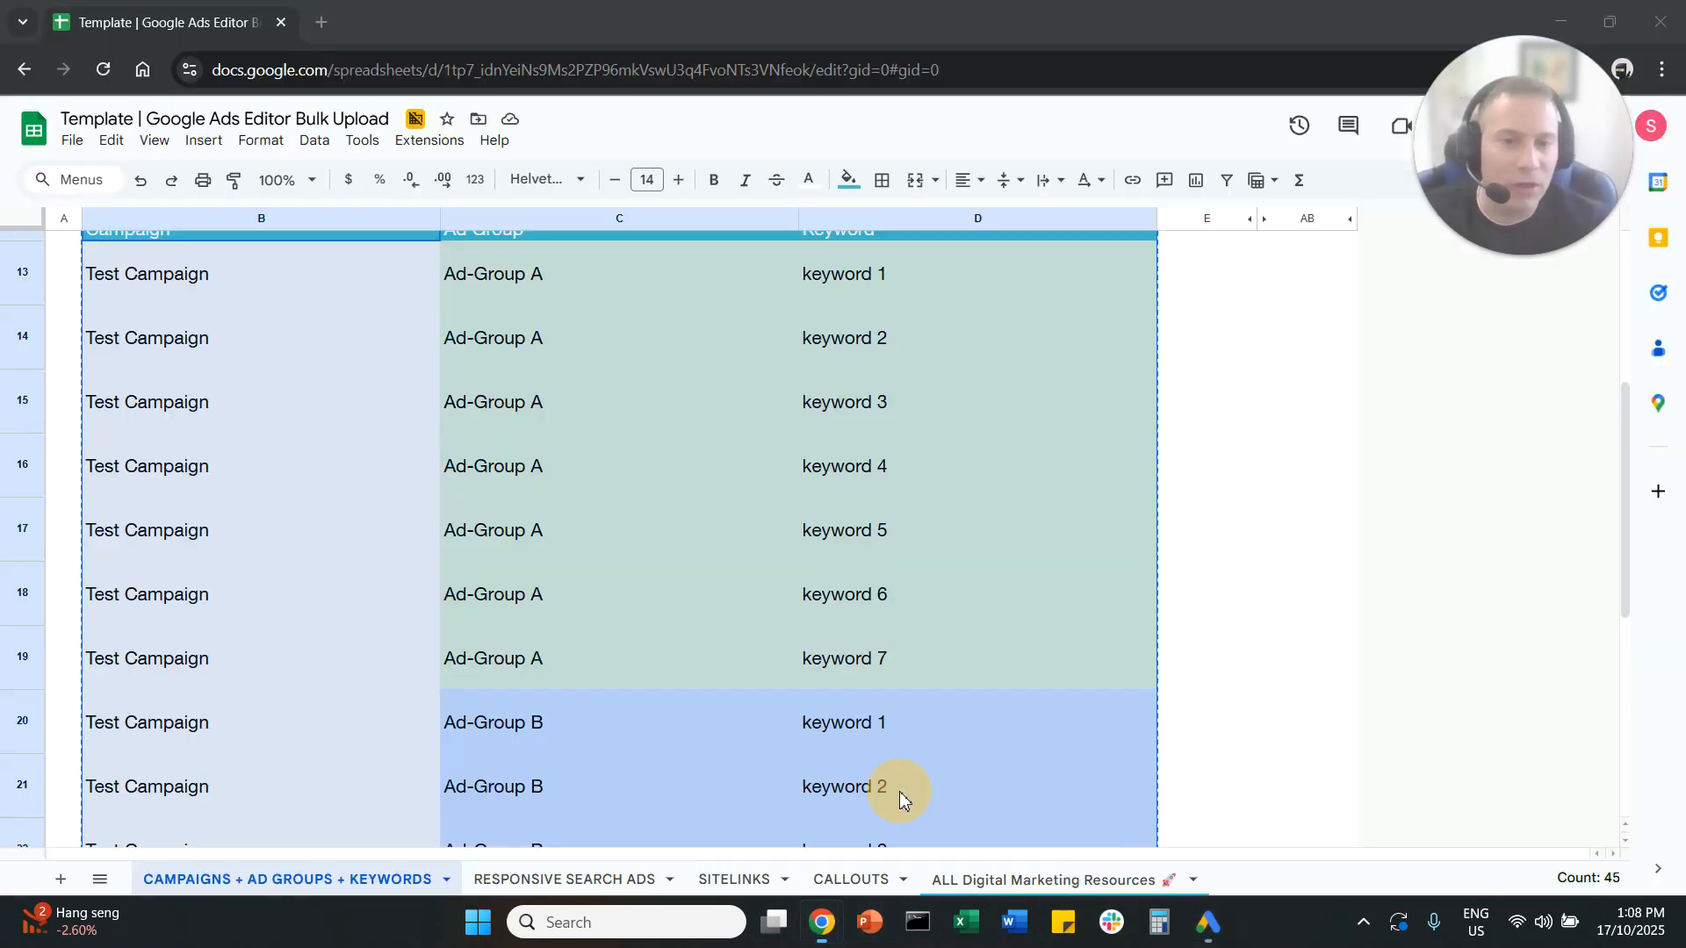
{"action": "left_click", "coordinate": [865, 463]}
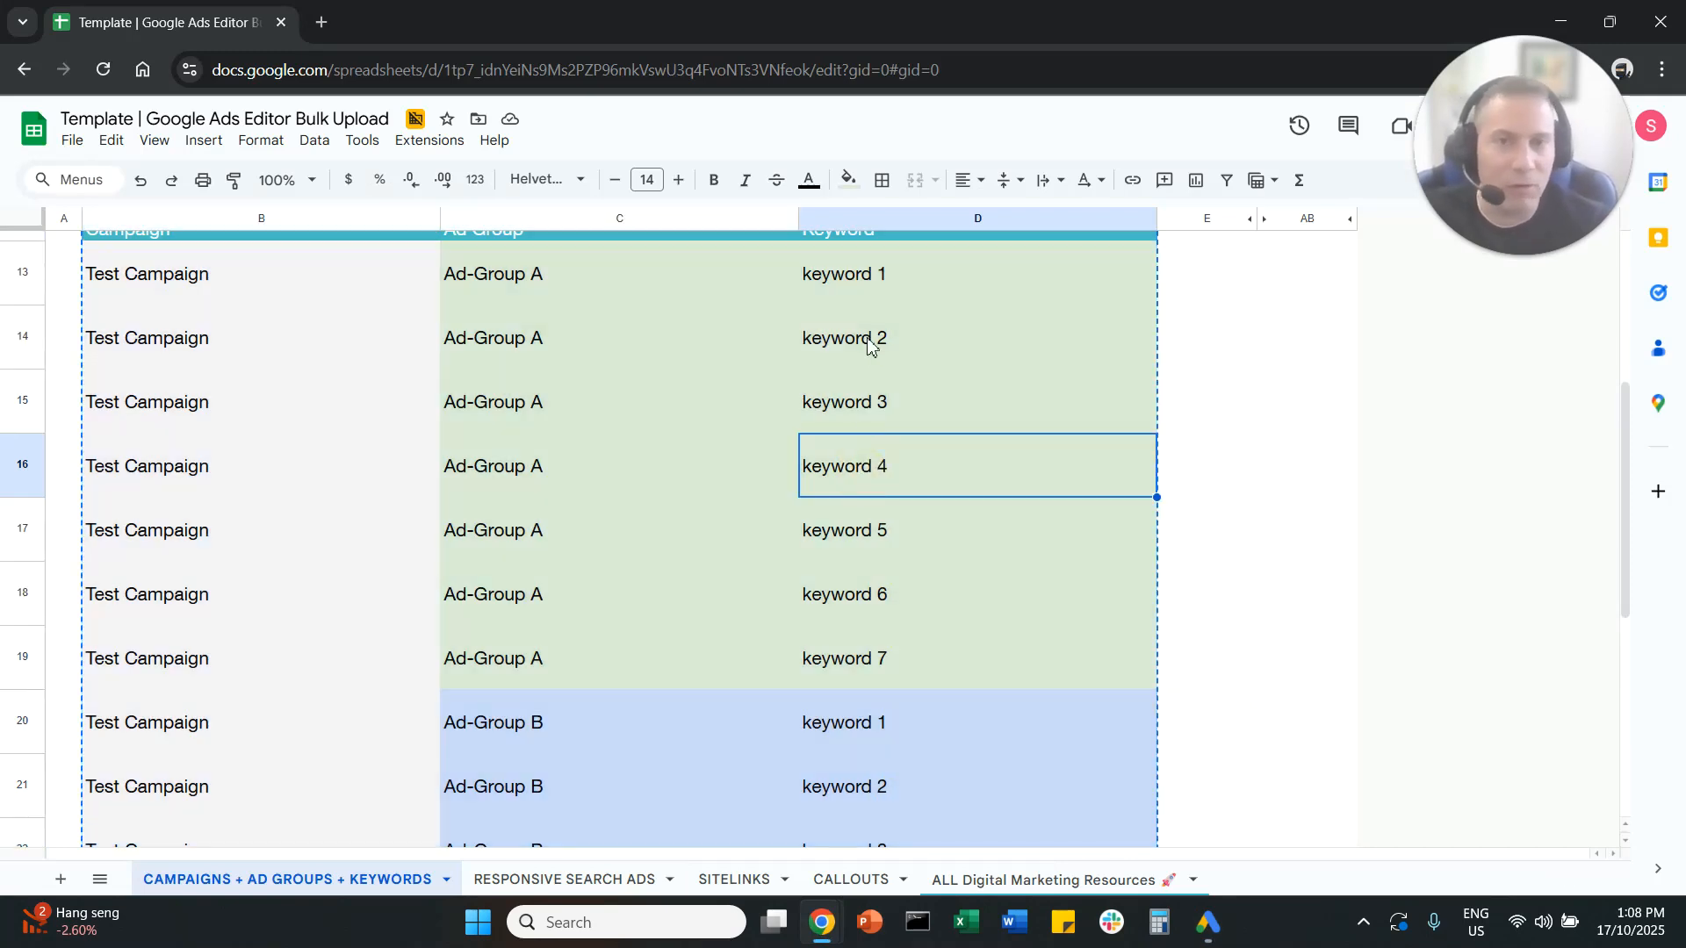
{"action": "left_click_drag", "start_coordinate": [884, 275], "coordinate": [922, 667]}
{"action": "right_click", "coordinate": [963, 413]}
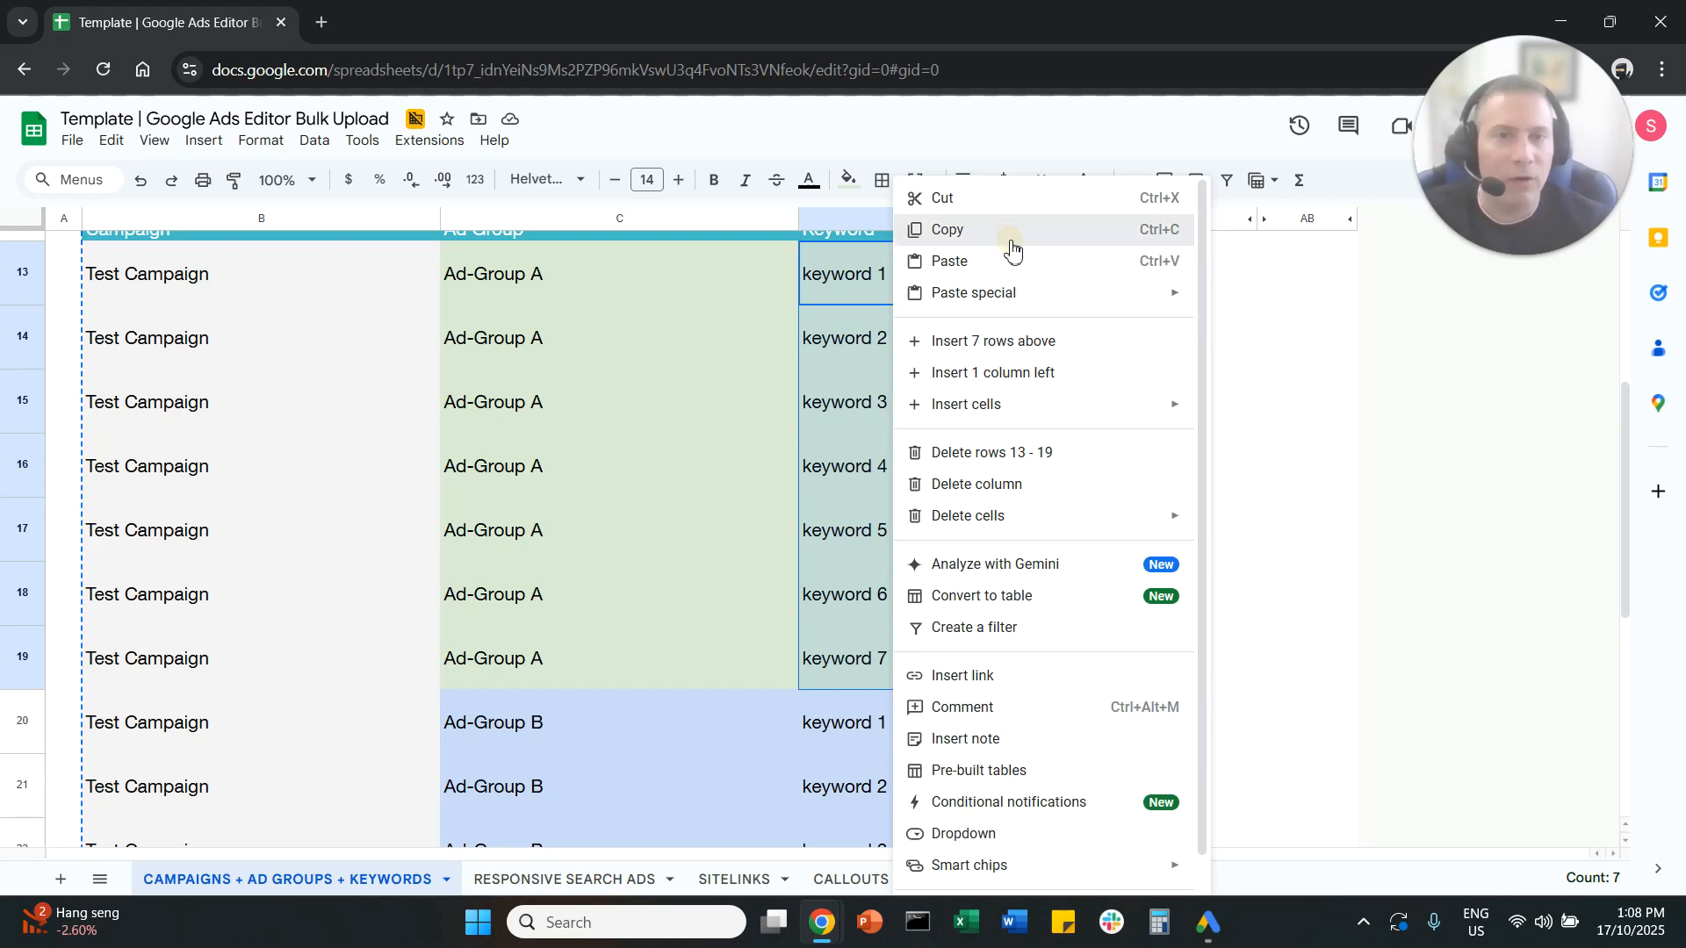
{"action": "left_click", "coordinate": [1010, 231]}
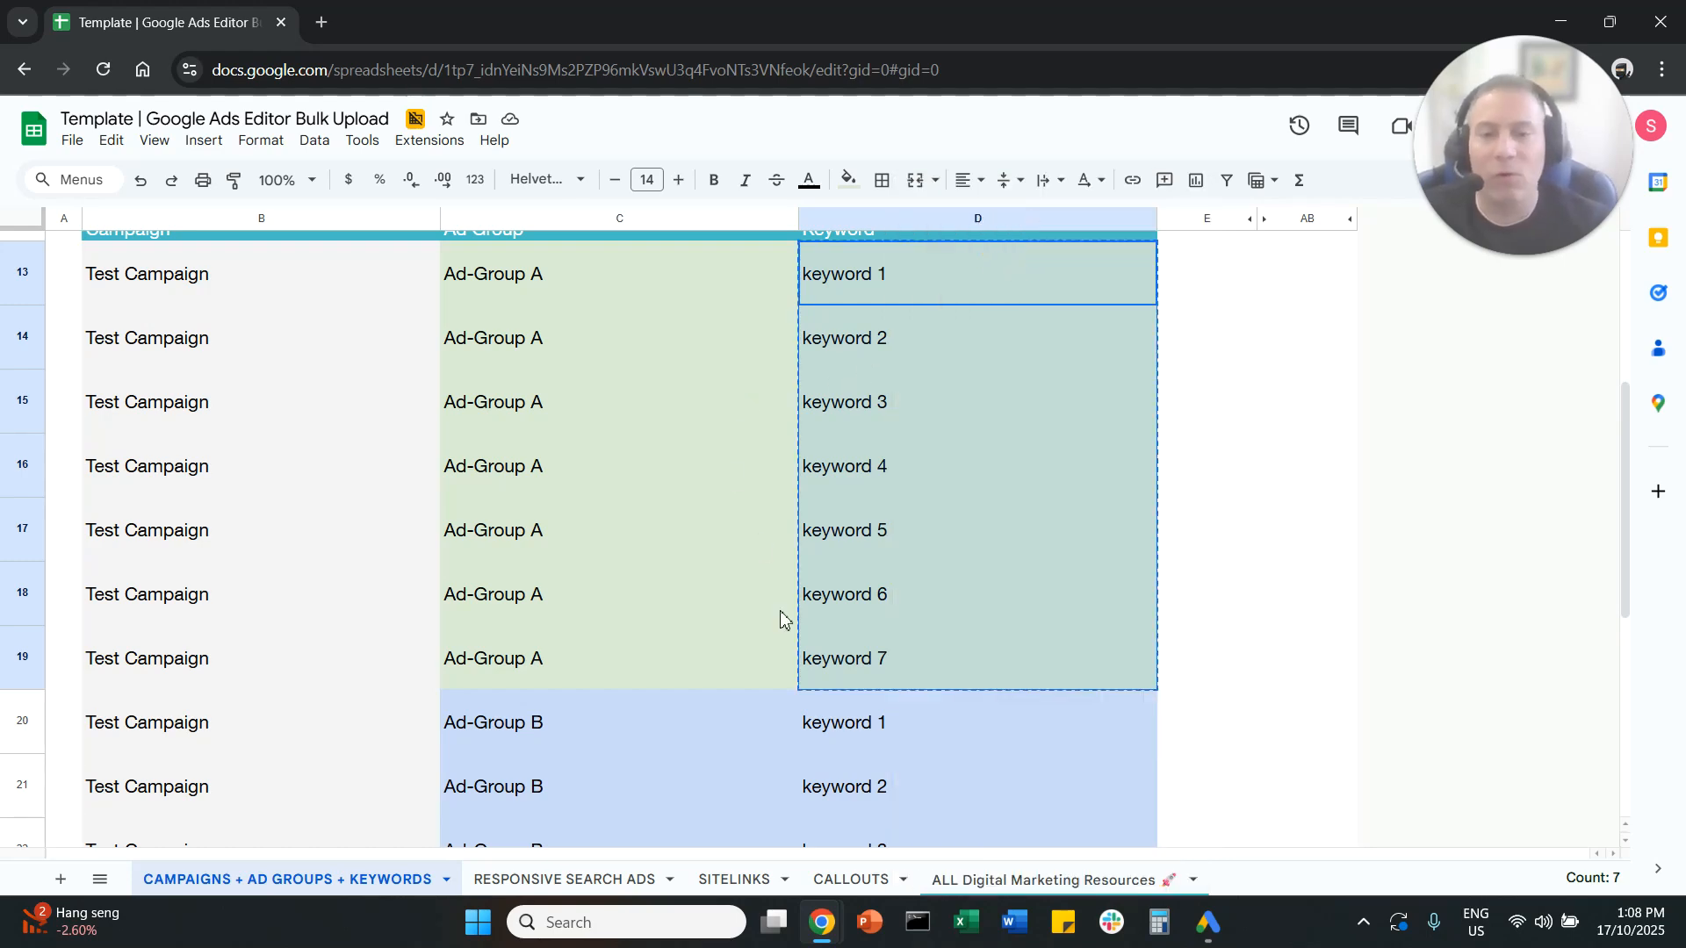
Step: Switch to Google Ads Editor and show the keywords of the VCs & Angels ad group in the VCs & Angel Investors campaign
{"action": "left_click", "coordinate": [1210, 922]}
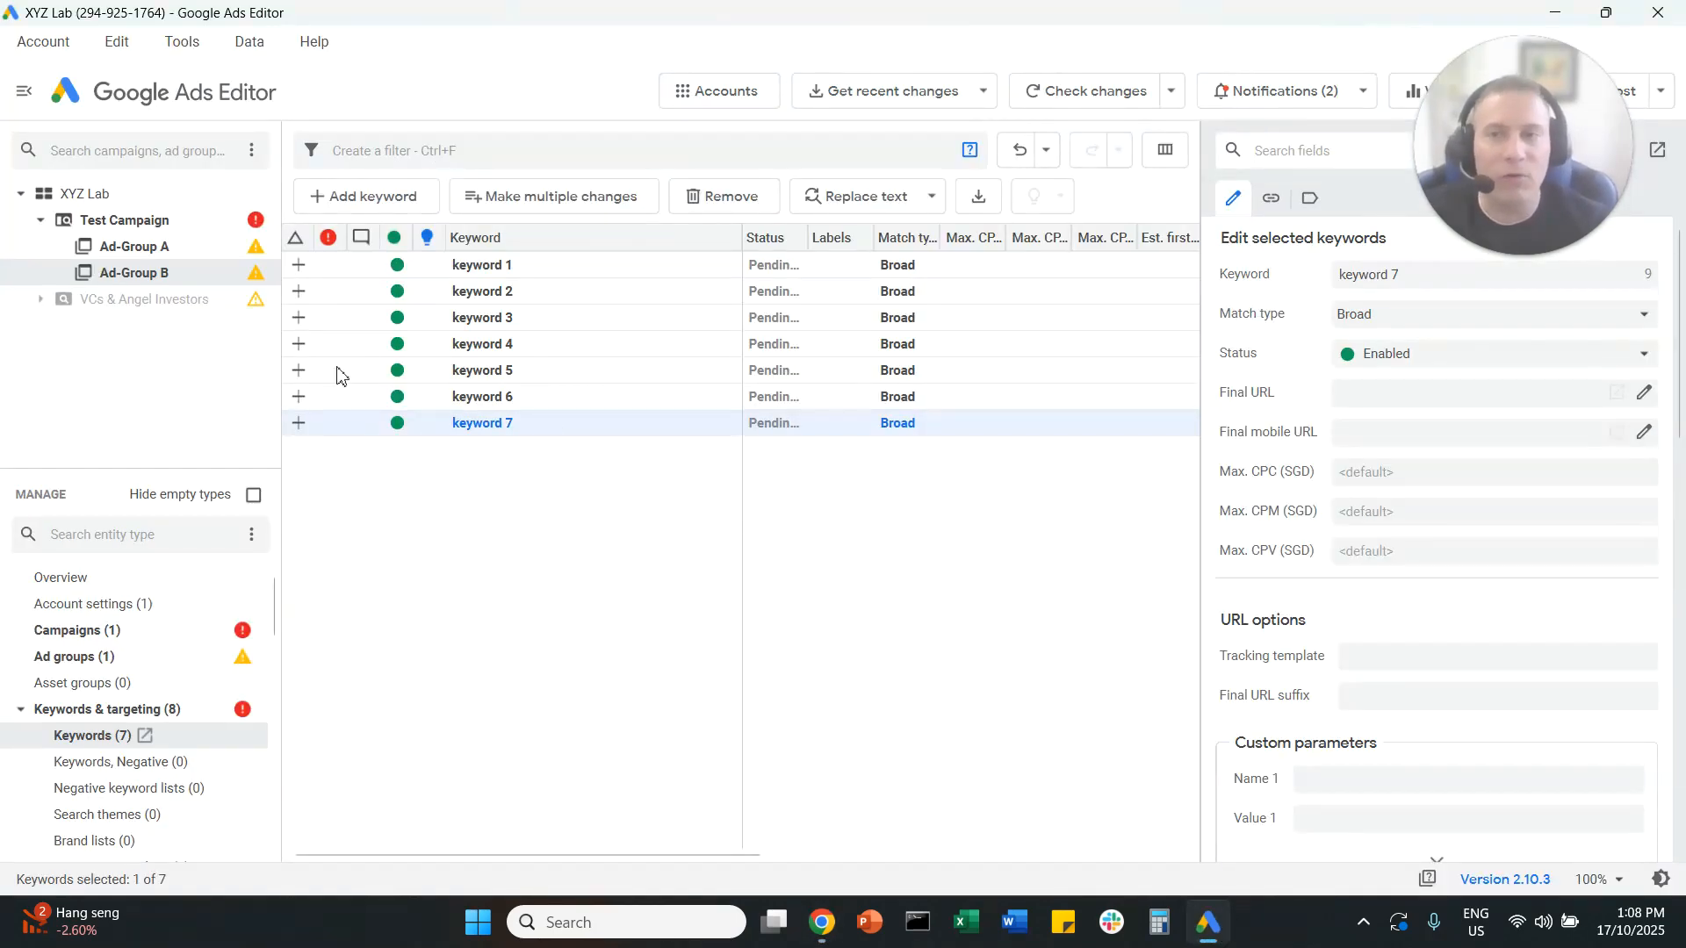
{"action": "left_click", "coordinate": [41, 301]}
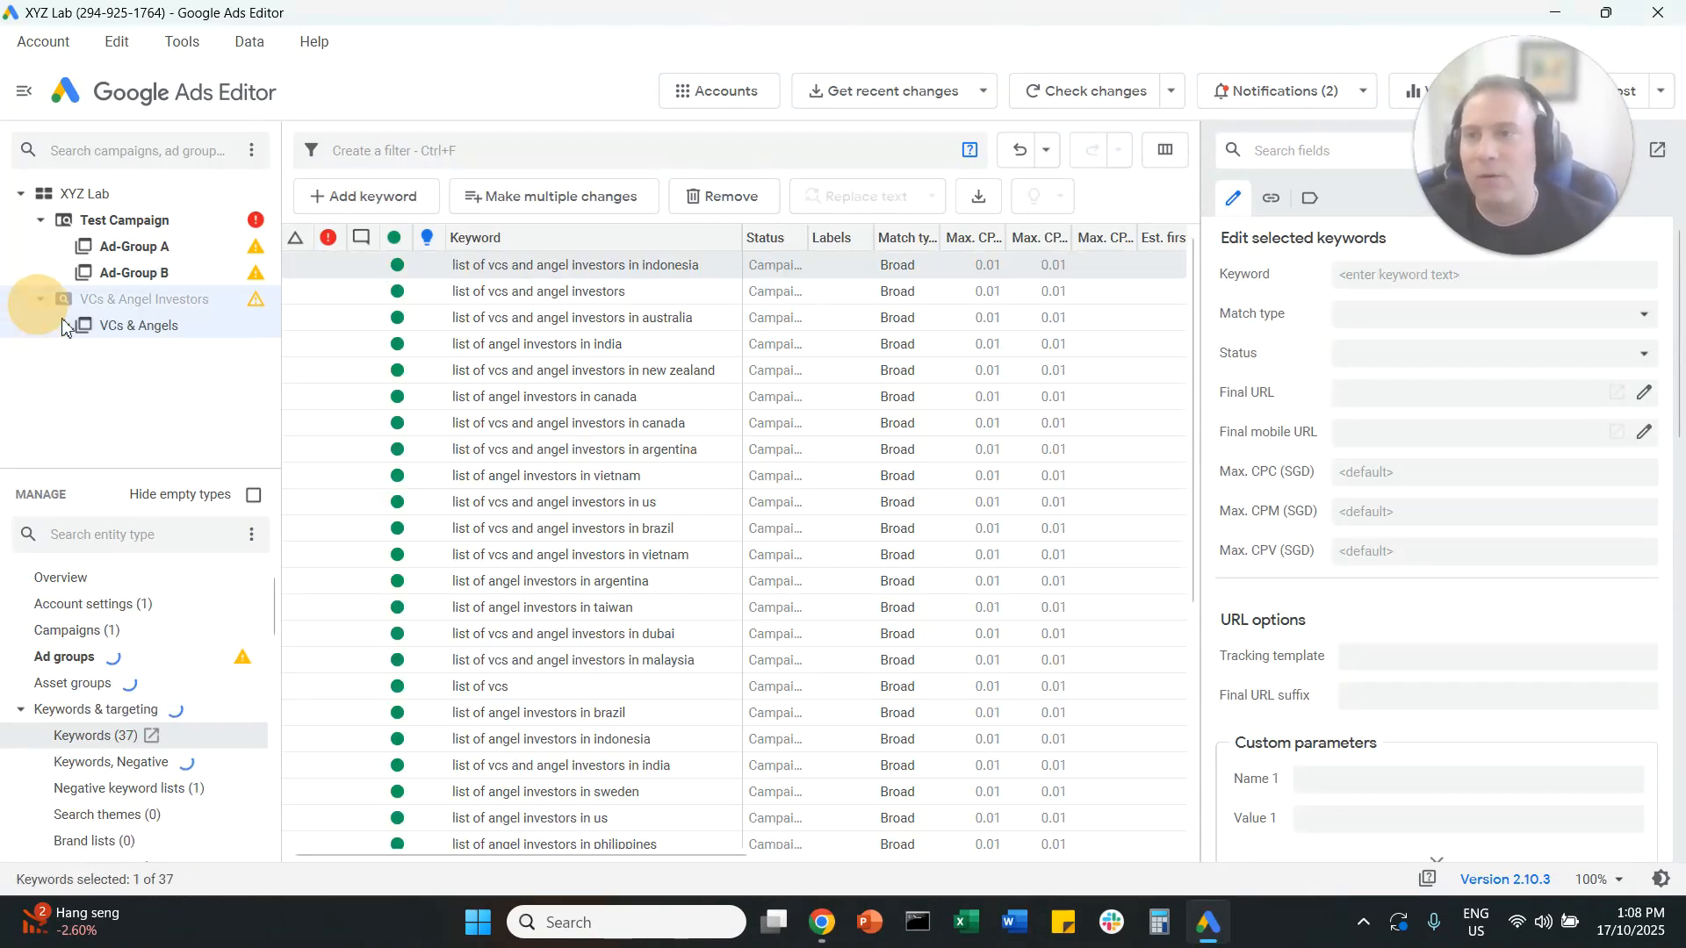
{"action": "left_click", "coordinate": [139, 334]}
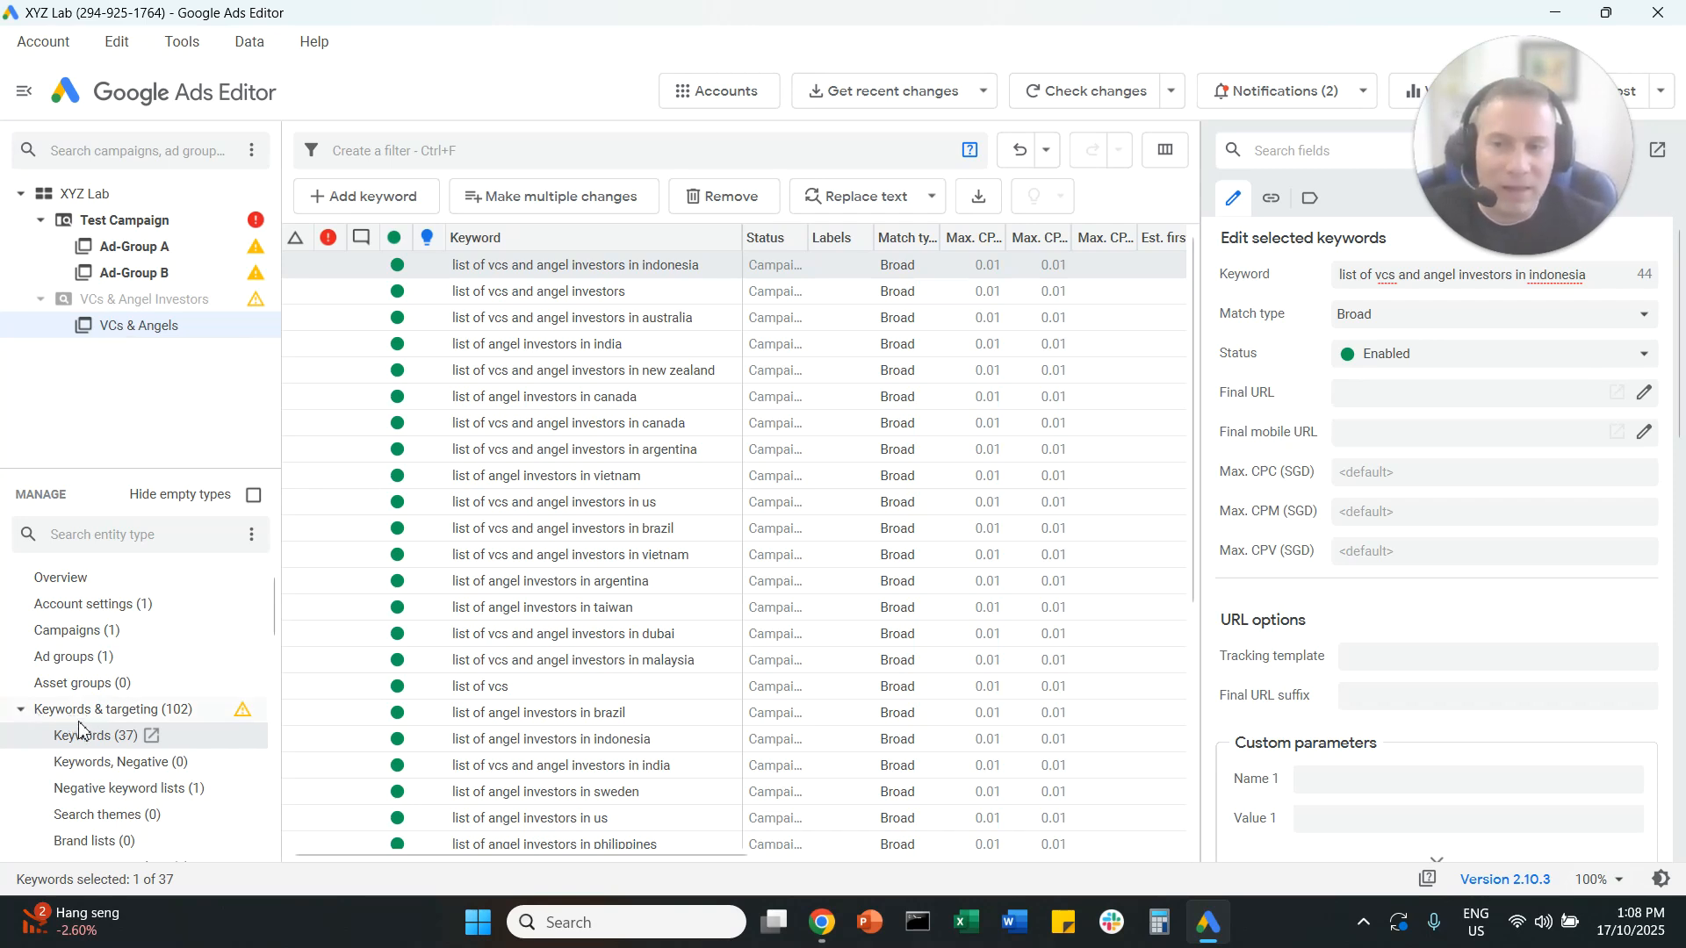
{"action": "left_click", "coordinate": [99, 744]}
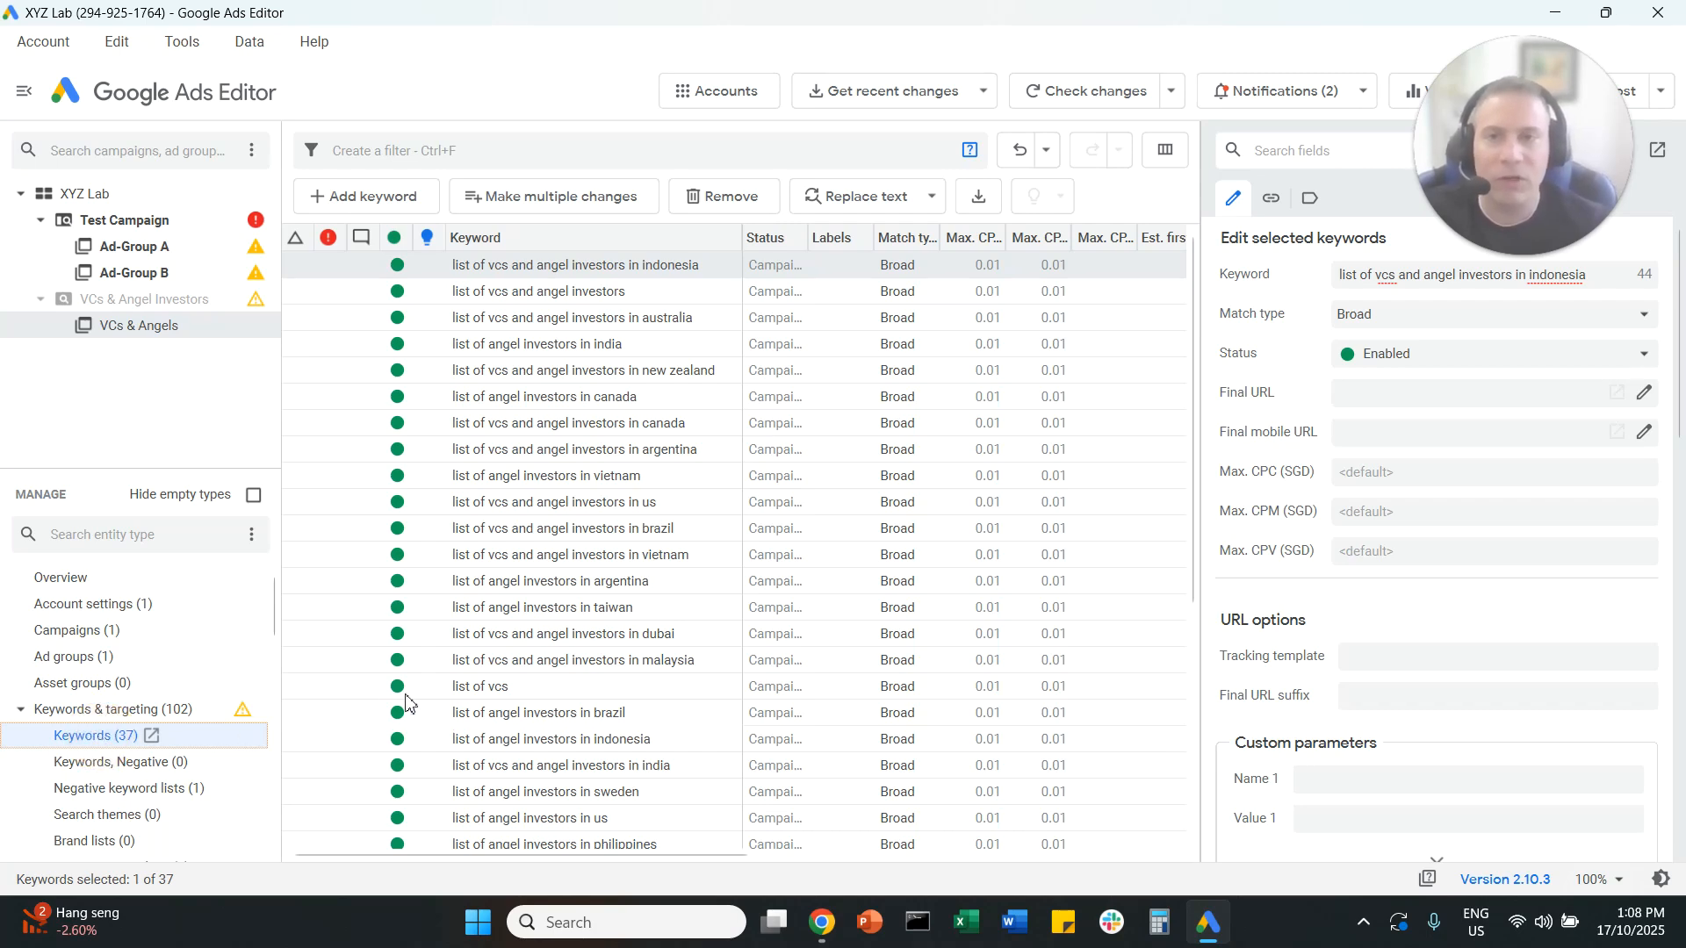
Step: Bulk-add the copied keywords, keyword 1 to keyword 7, with VCs & Angels as selected destination, and keep all proposed changes
{"action": "left_click", "coordinate": [589, 198]}
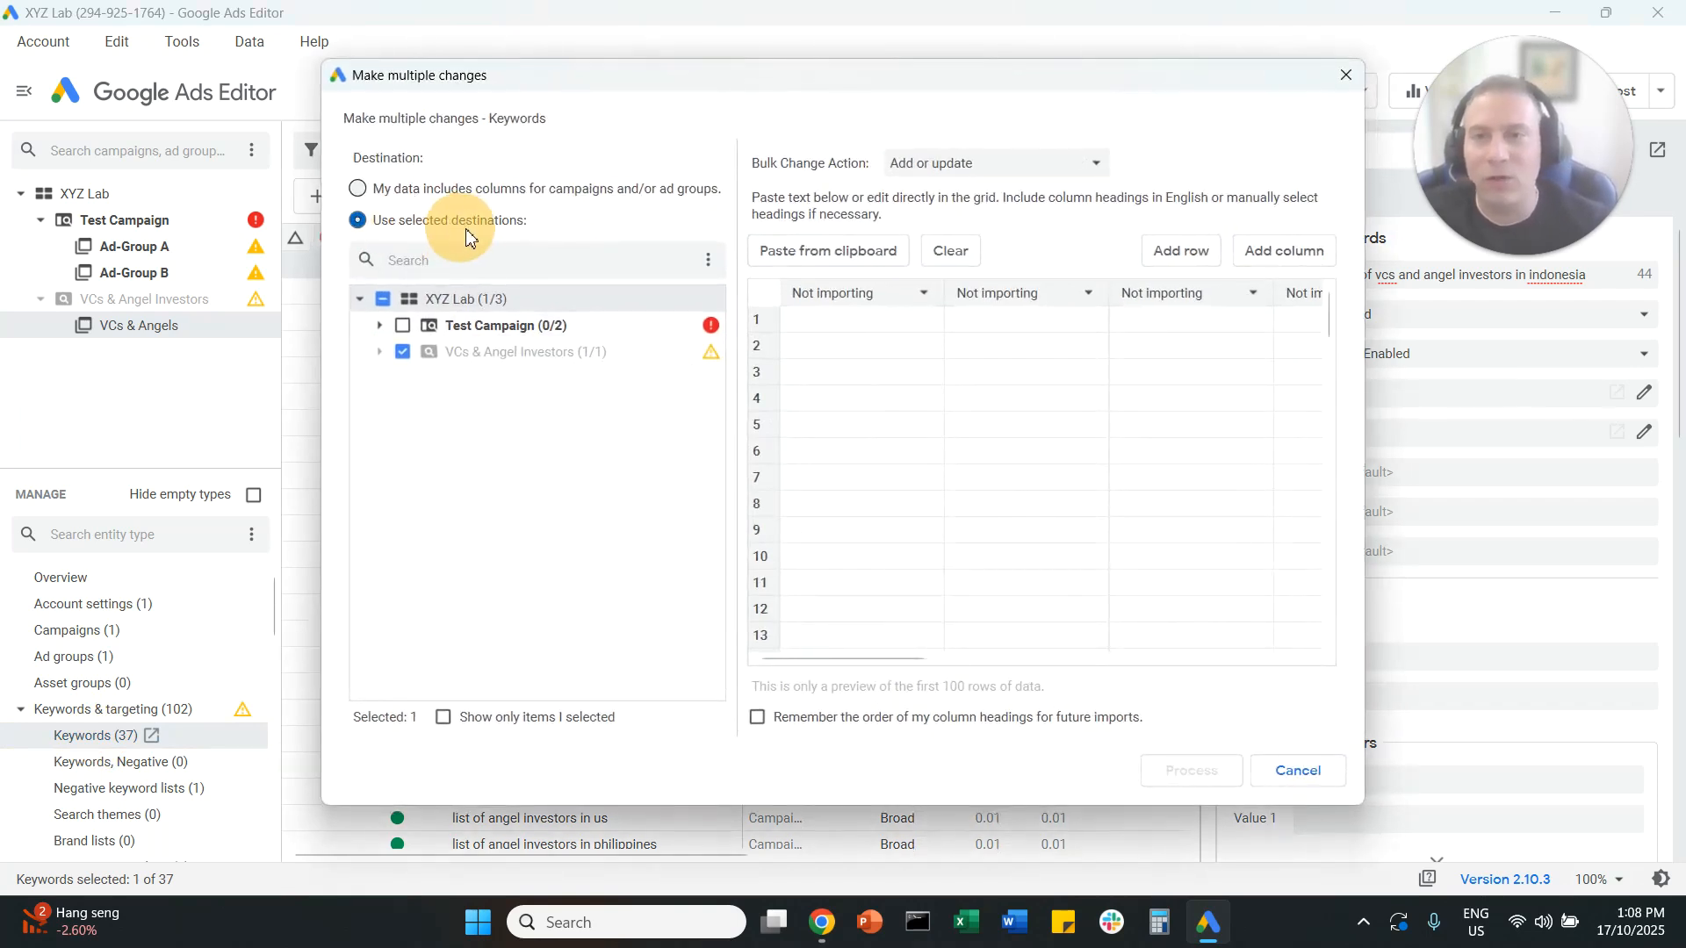
{"action": "left_click", "coordinate": [378, 351]}
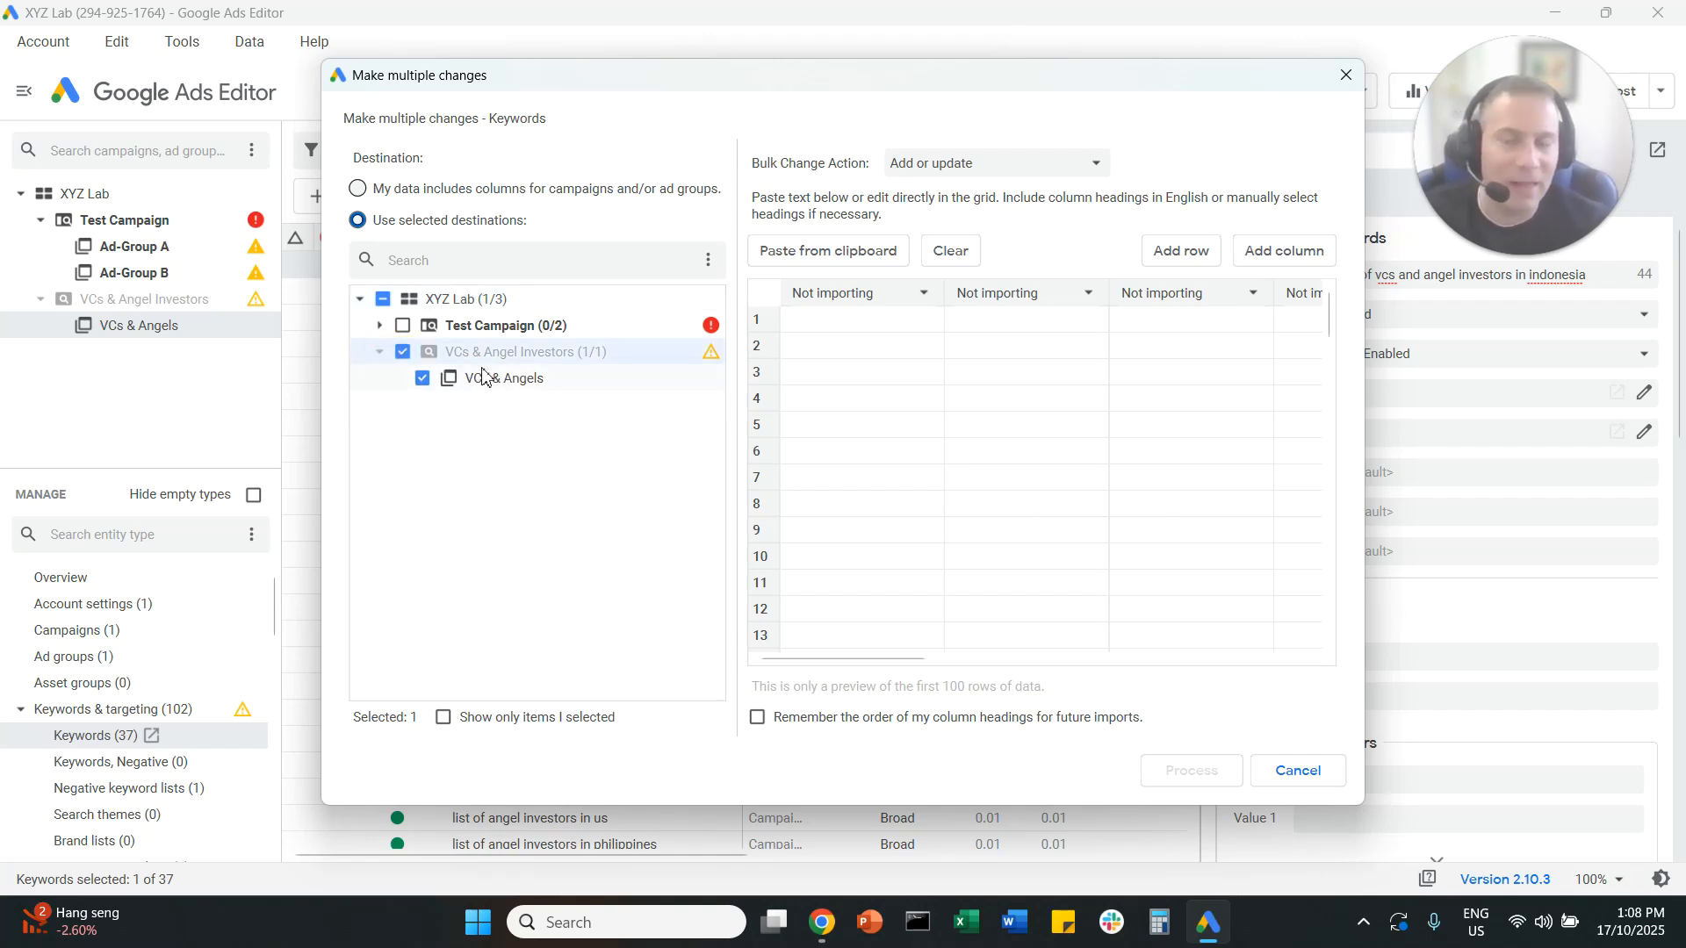
{"action": "left_click", "coordinate": [851, 253]}
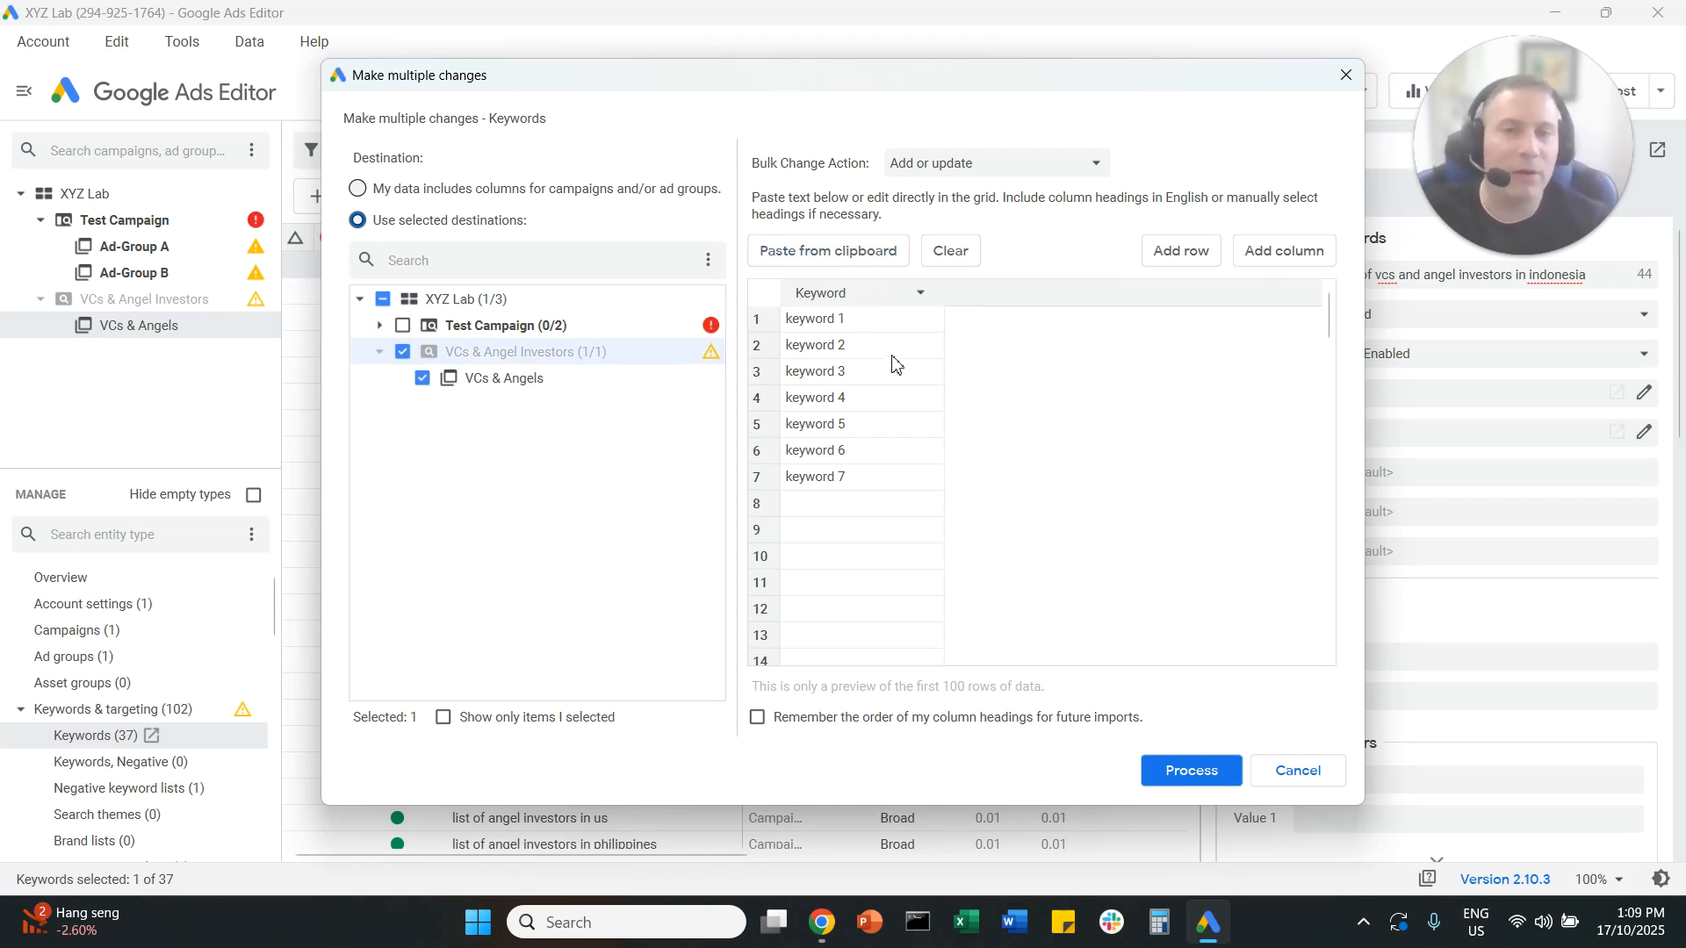
{"action": "left_click", "coordinate": [1189, 770]}
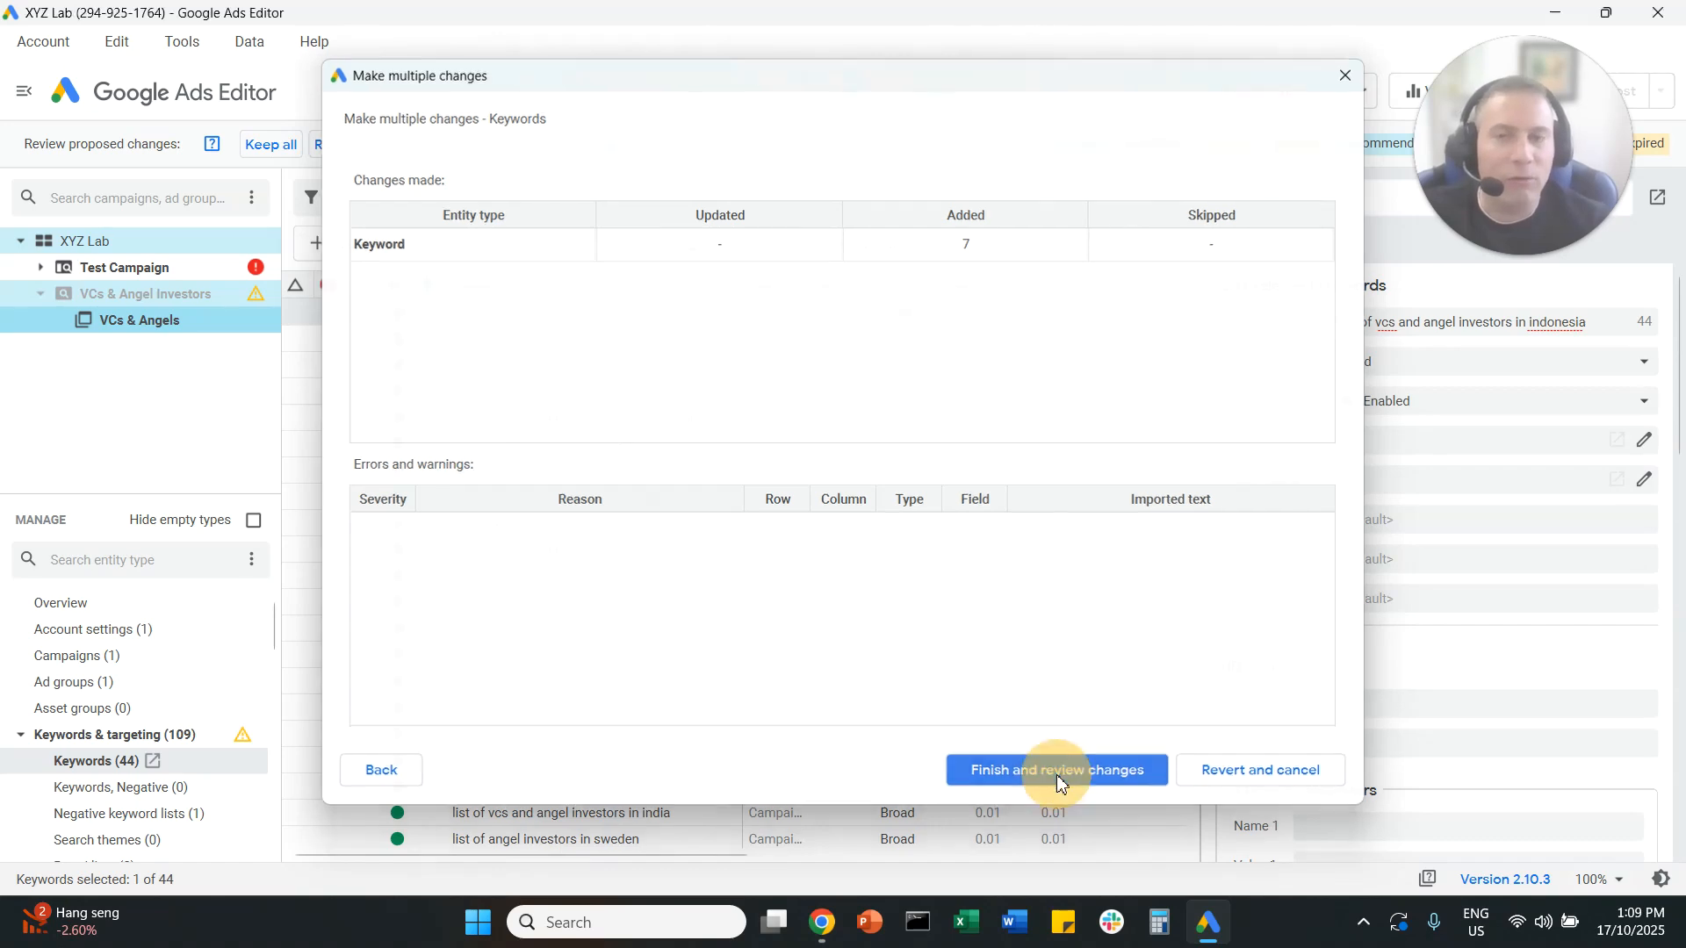
{"action": "left_click", "coordinate": [1054, 769]}
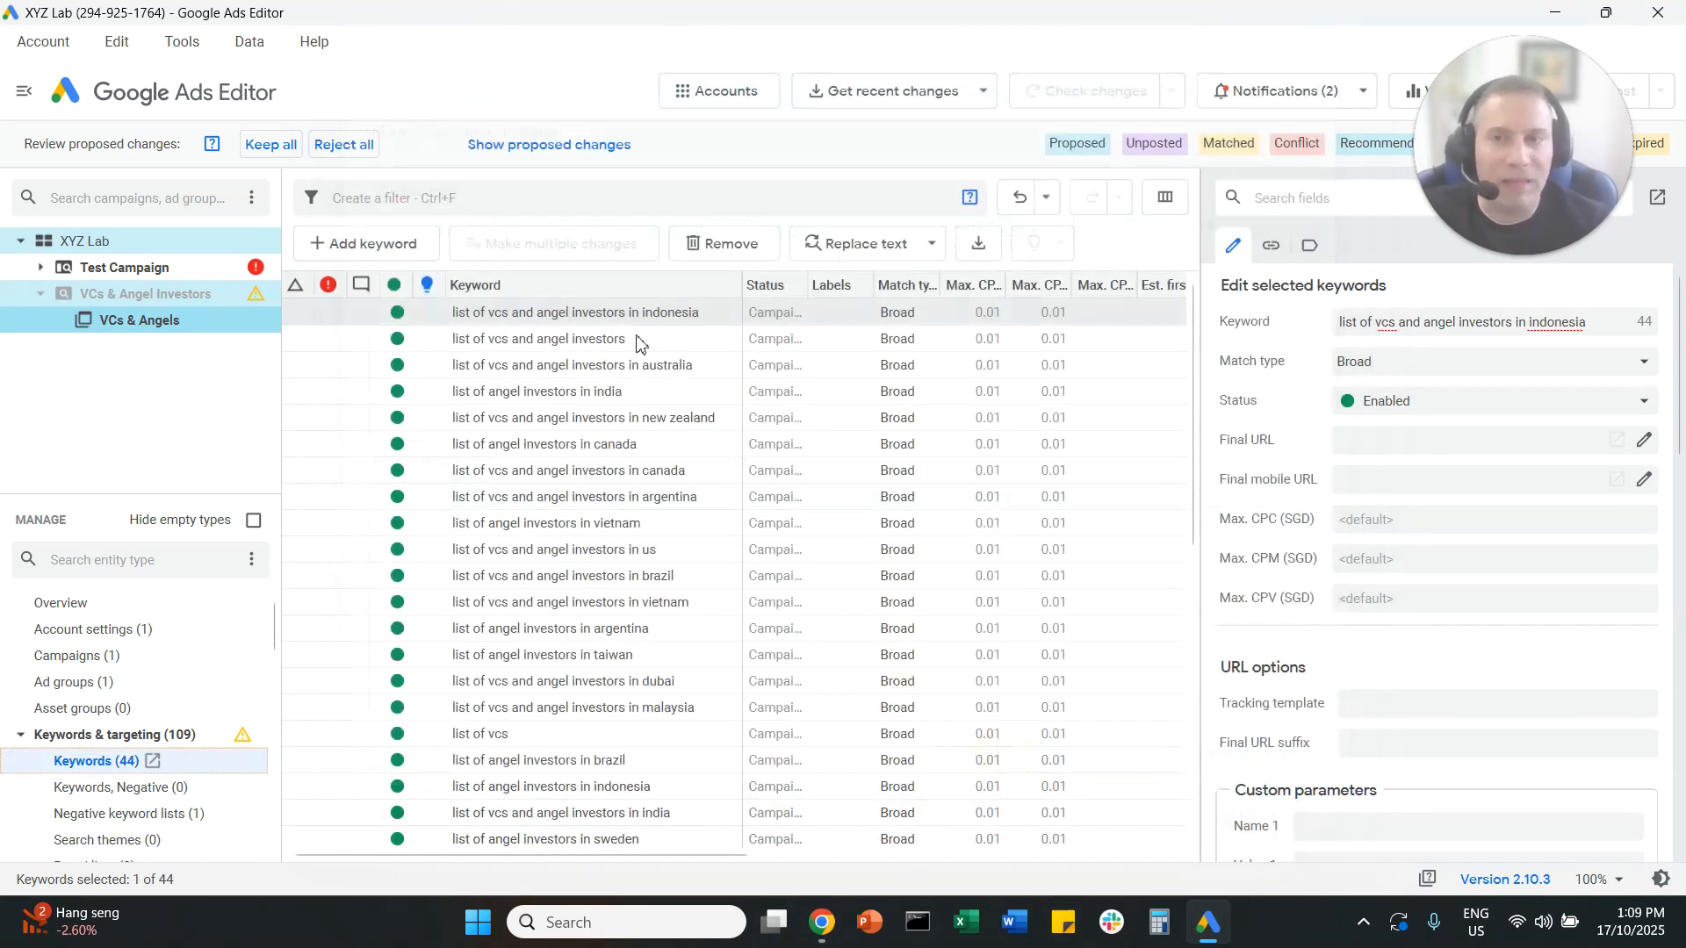
{"action": "left_click", "coordinate": [270, 144]}
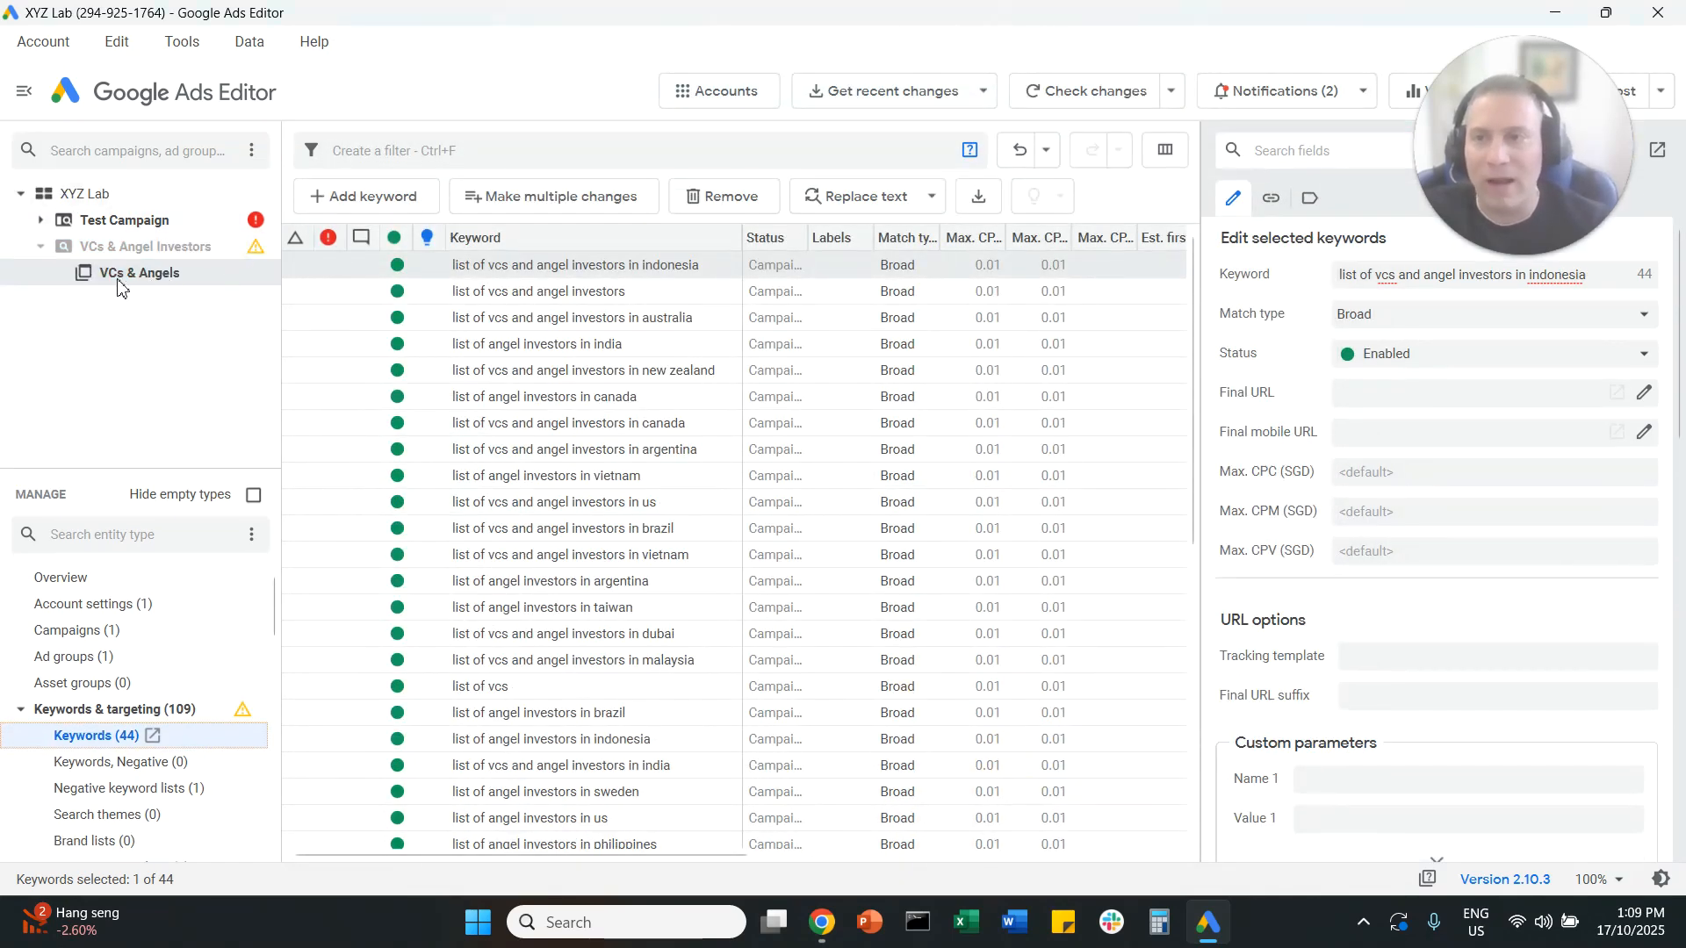
Step: Sort the VCs & Angels keywords by change status and review the added keyword 1 to keyword 7
{"action": "double_click", "coordinate": [217, 271]}
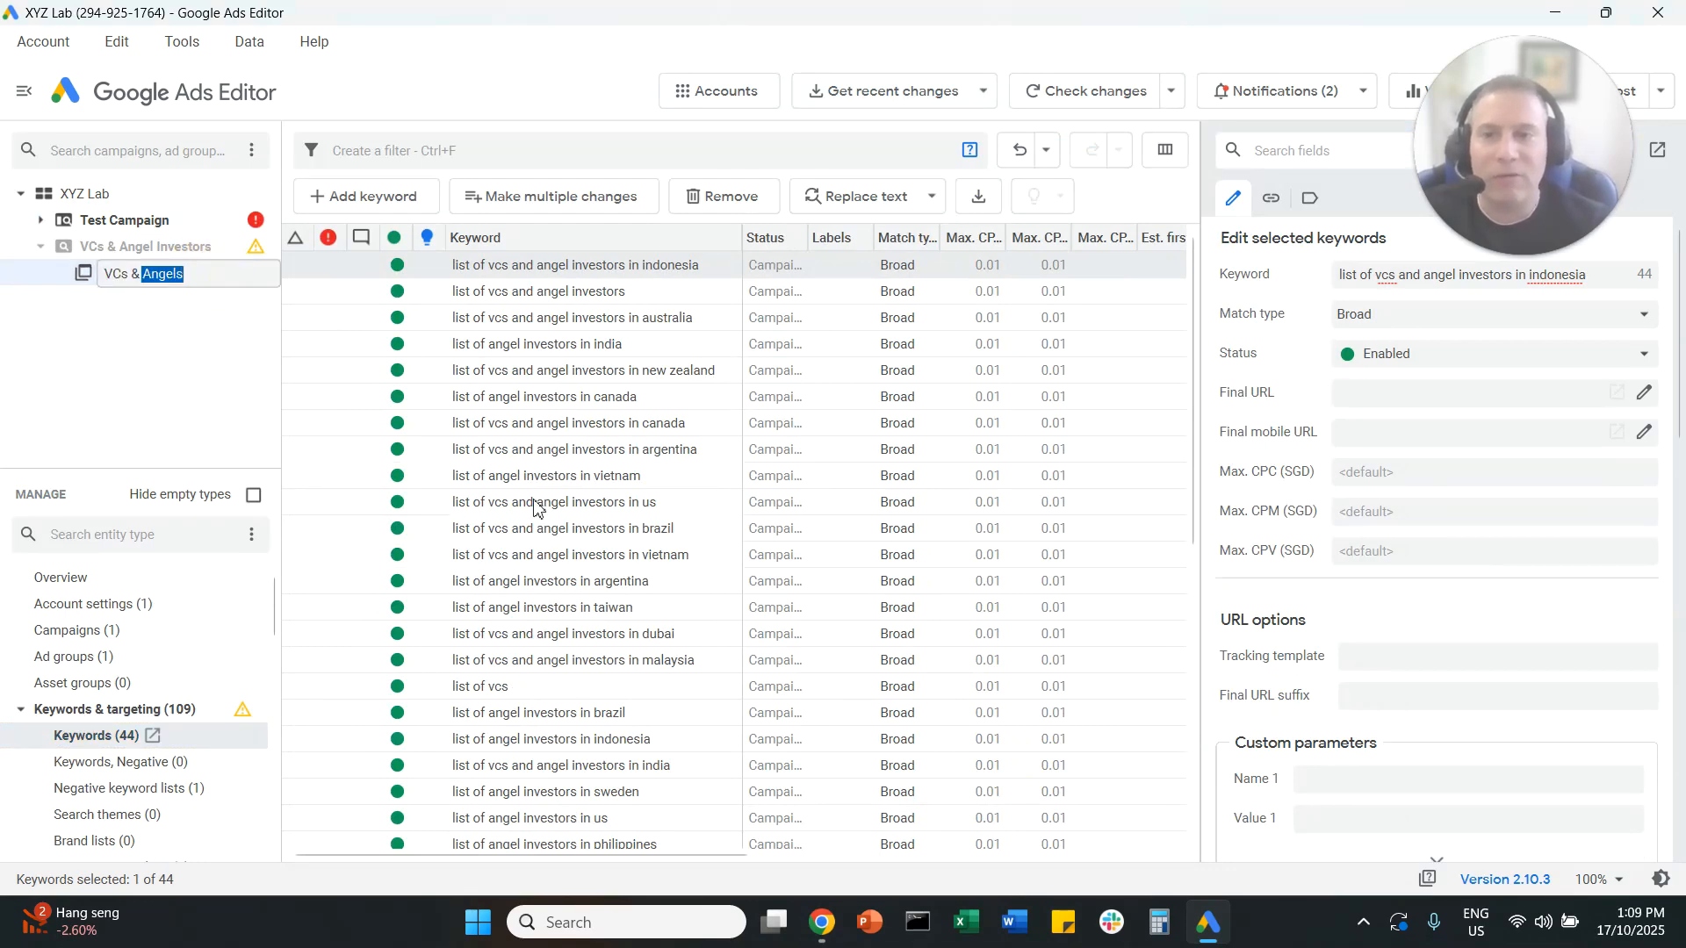
{"action": "left_click", "coordinate": [298, 236]}
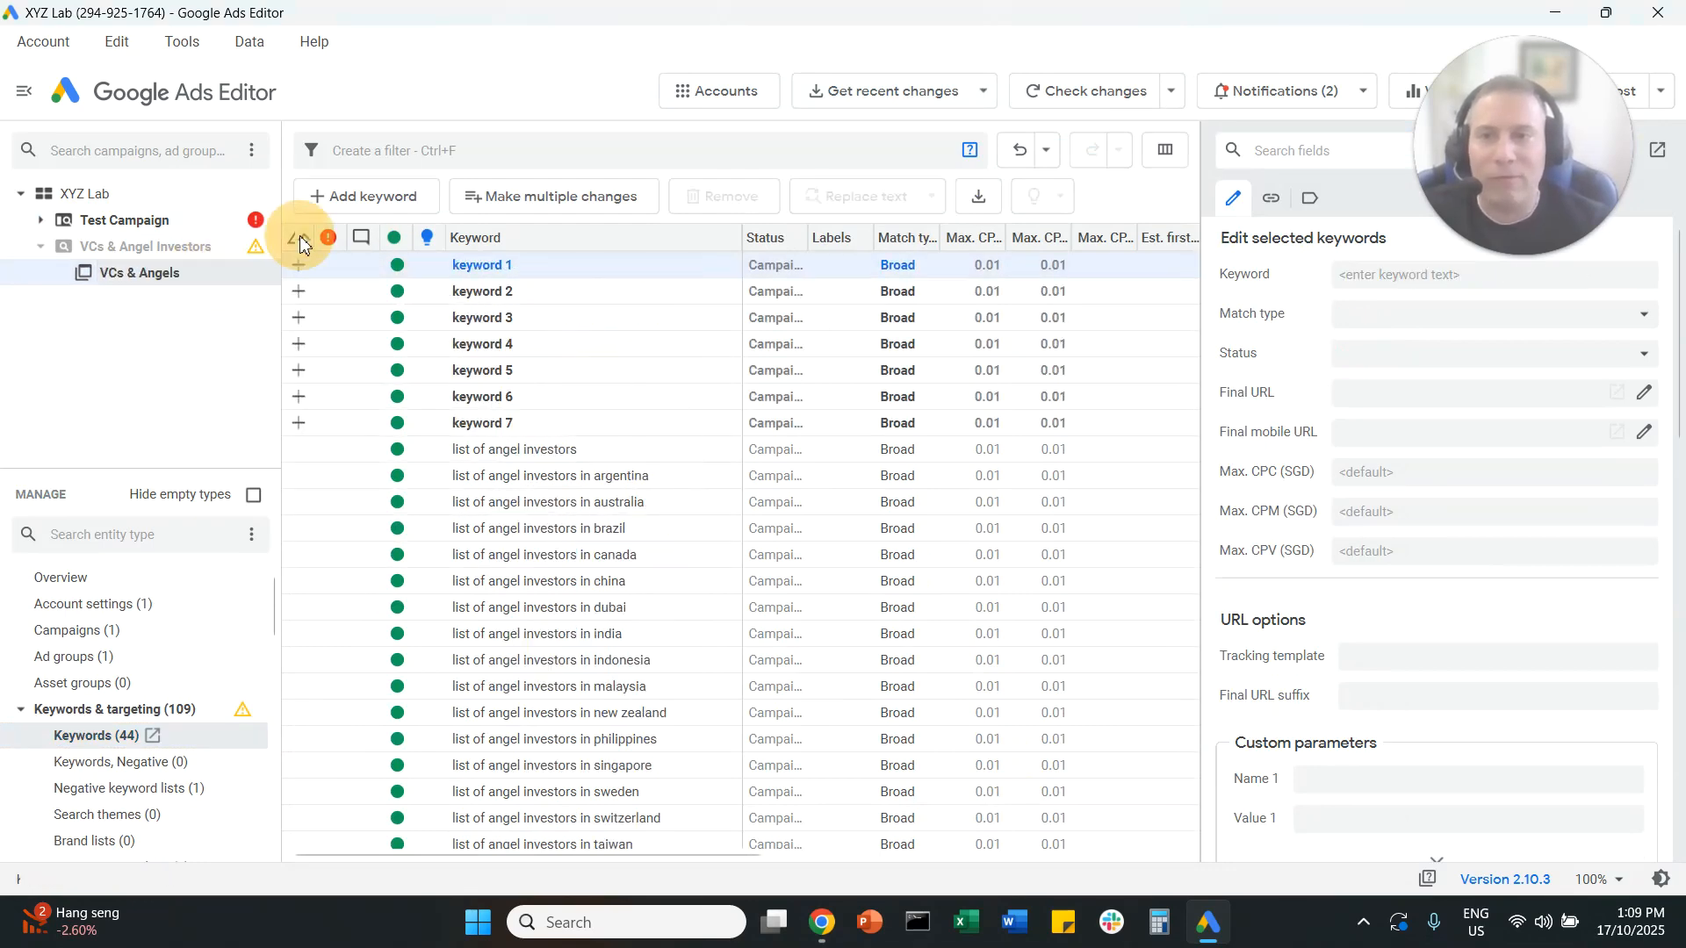
{"action": "left_click", "coordinate": [537, 319]}
{"action": "left_click", "coordinate": [562, 431]}
{"action": "left_click", "coordinate": [604, 370]}
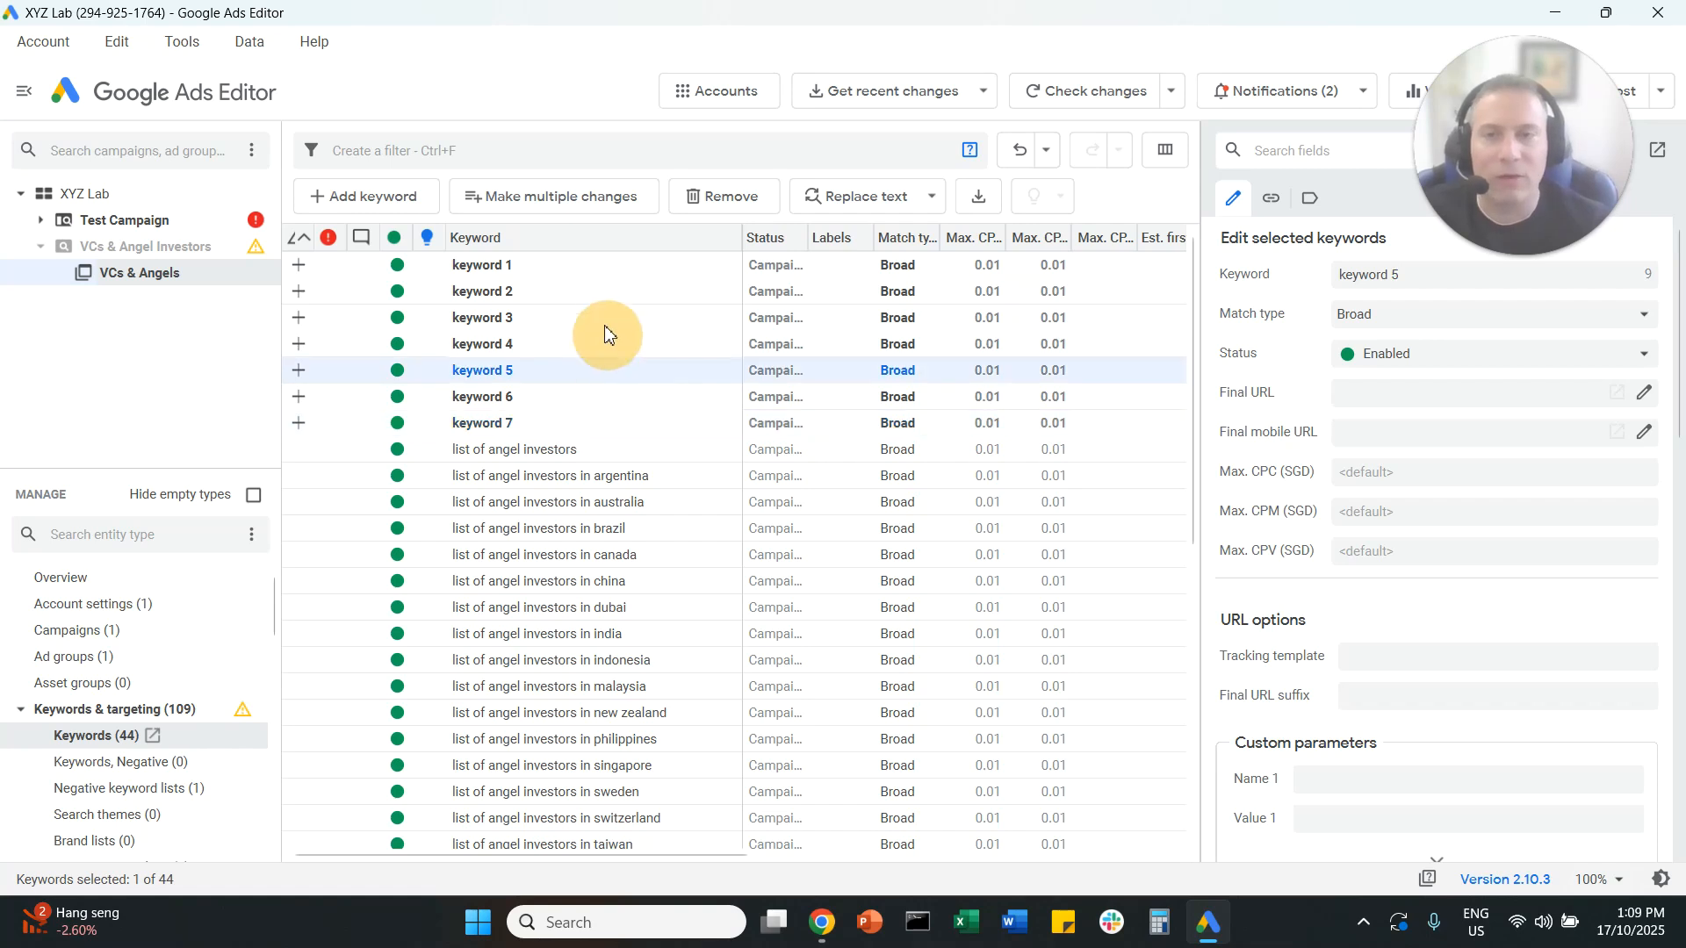
{"action": "left_click", "coordinate": [607, 318]}
{"action": "left_click", "coordinate": [602, 263]}
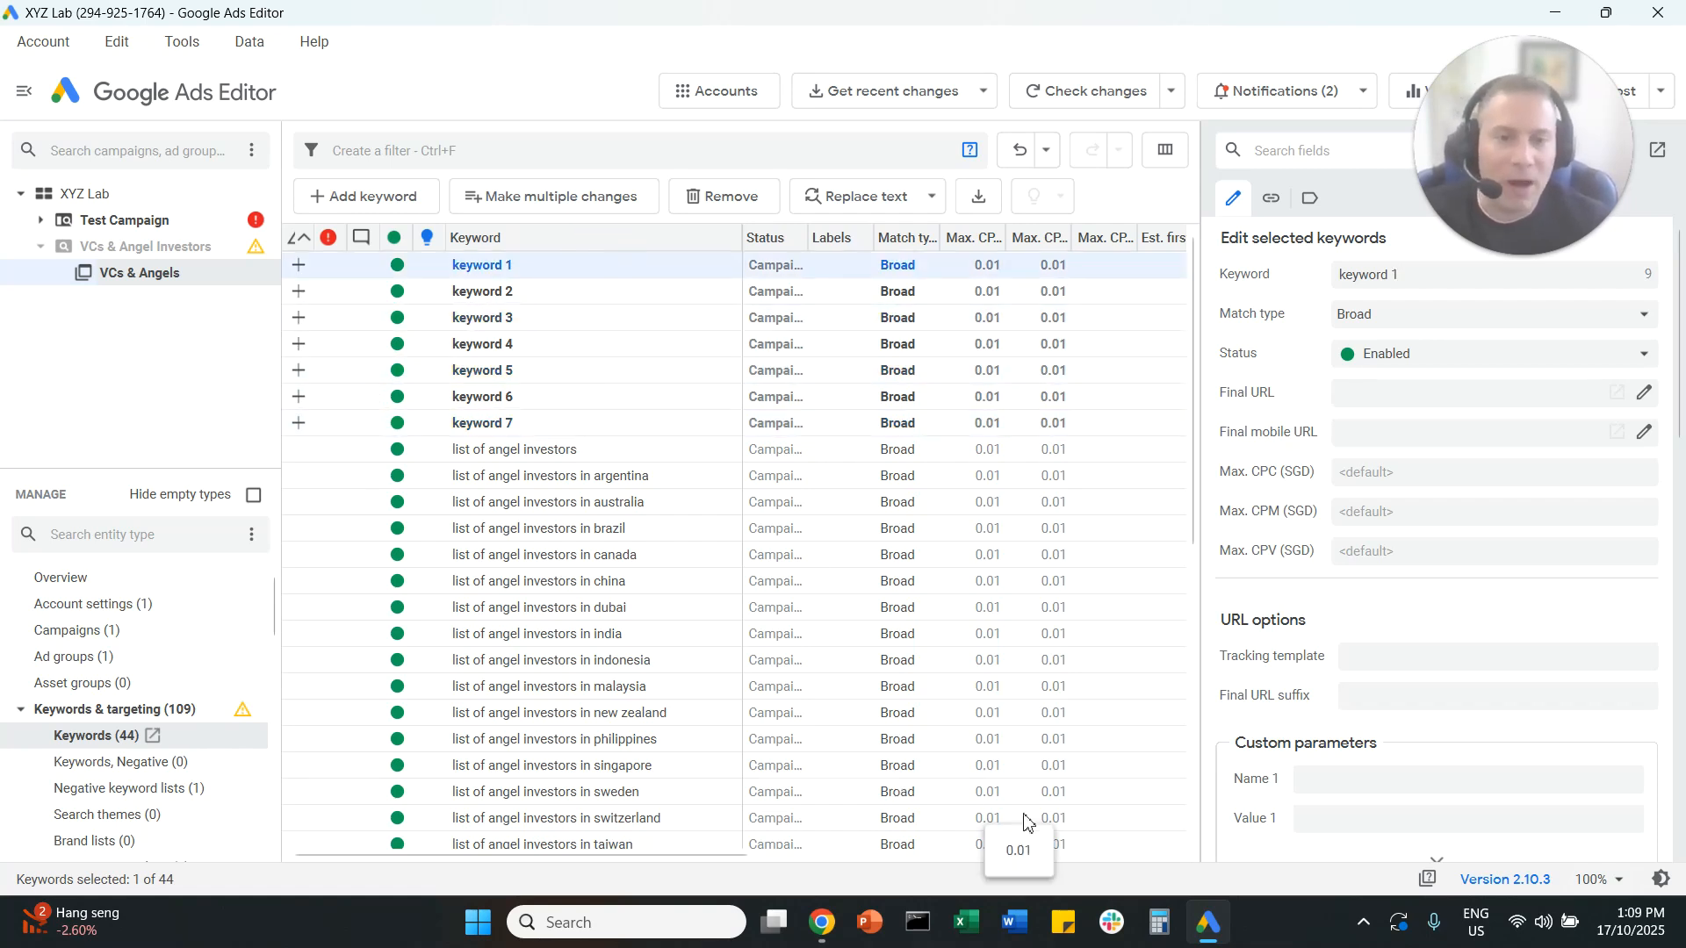
Step: Switch to the Google Sheets template and review the campaign, ad group and keyword table, selecting its header through the last Ad-Group A row
{"action": "mouse_move", "coordinate": [830, 937]}
{"action": "left_click", "coordinate": [926, 795]}
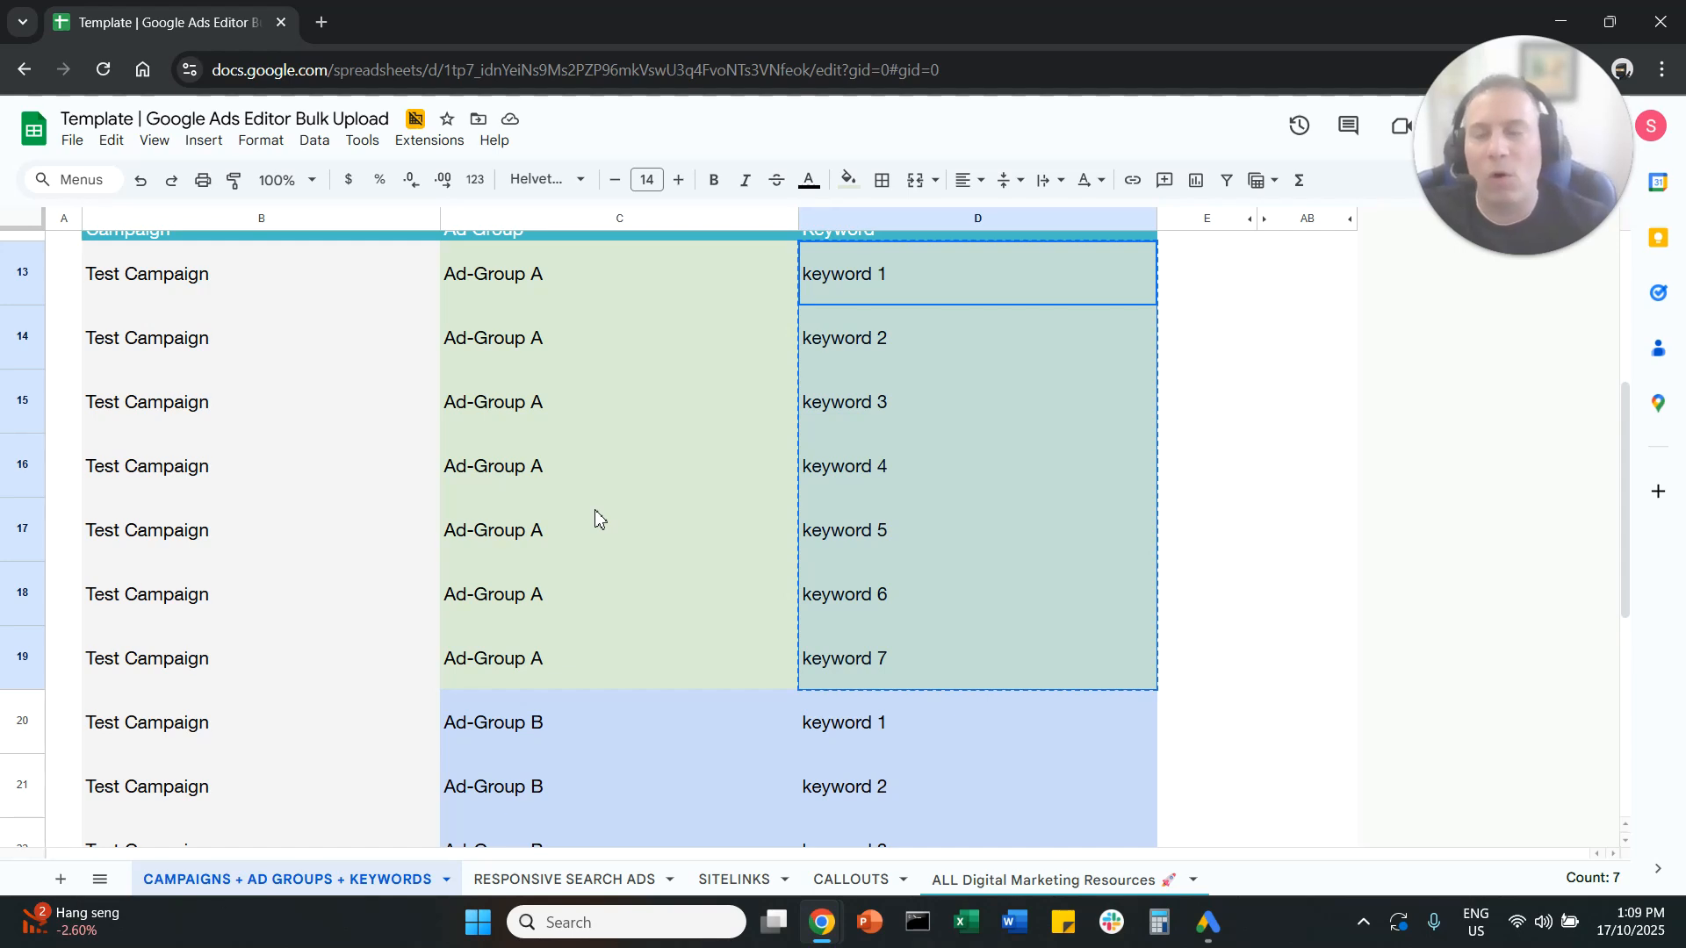
{"action": "scroll", "coordinate": [597, 518], "scroll_direction": "up", "scroll_amount": 2}
{"action": "left_click_drag", "start_coordinate": [395, 344], "coordinate": [966, 813]}
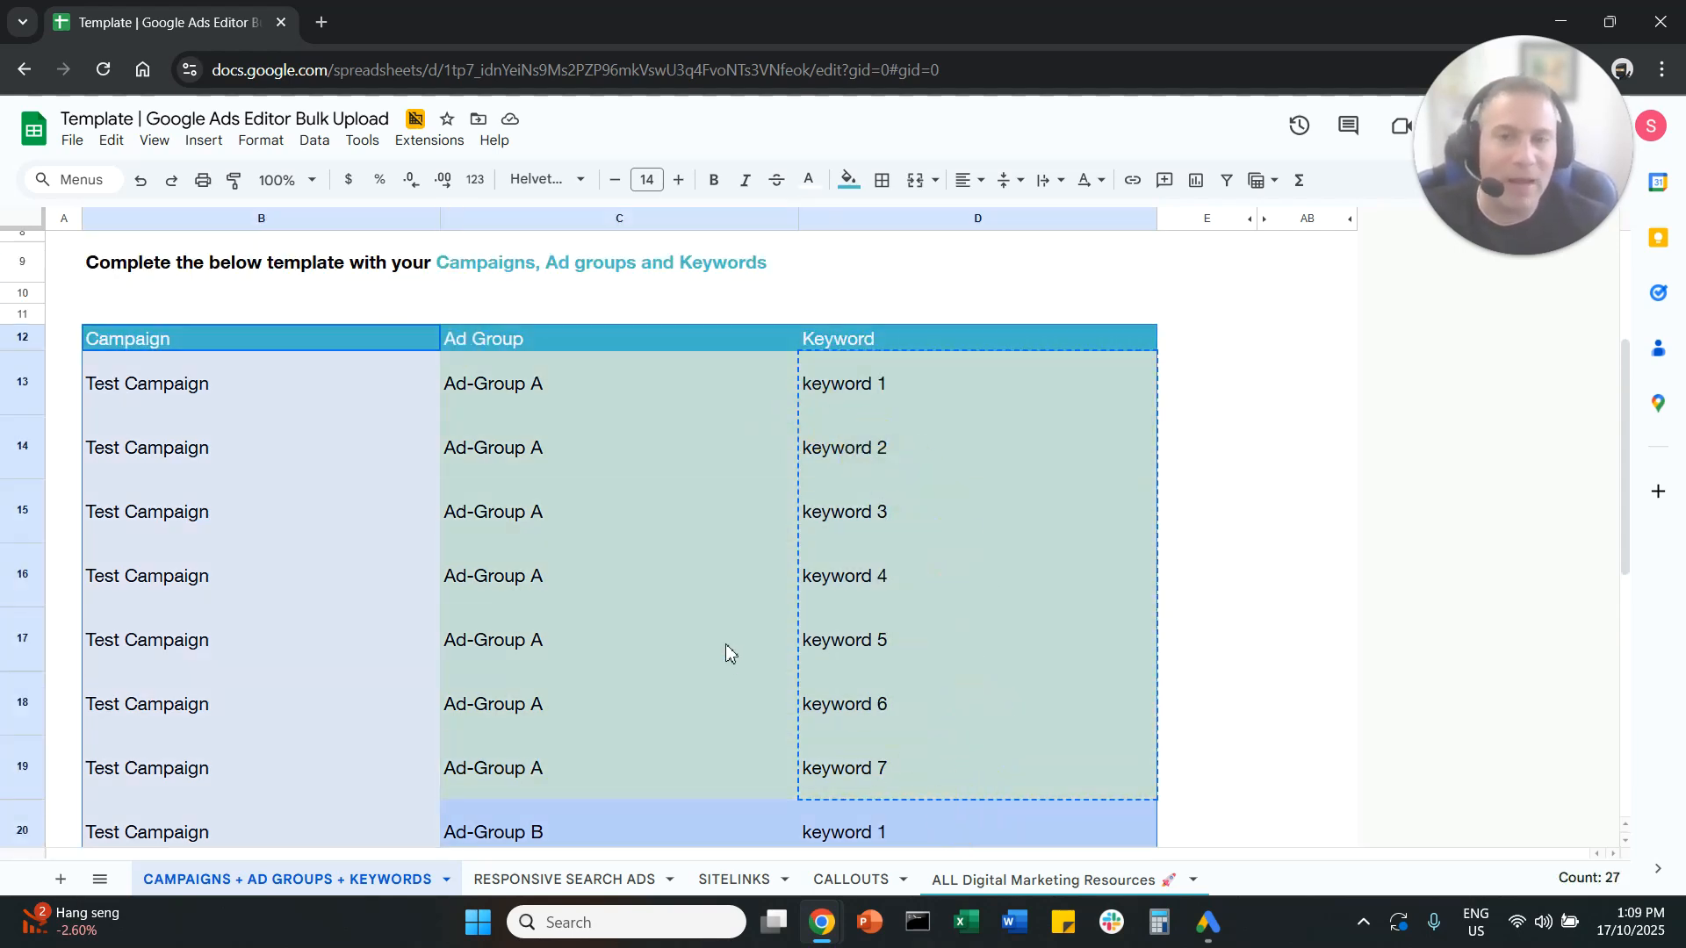
{"action": "scroll", "coordinate": [725, 623], "scroll_direction": "down", "scroll_amount": 2}
{"action": "left_click_drag", "start_coordinate": [980, 360], "coordinate": [984, 659]}
{"action": "scroll", "coordinate": [440, 530], "scroll_direction": "up", "scroll_amount": 2}
{"action": "left_click_drag", "start_coordinate": [274, 348], "coordinate": [925, 790]}
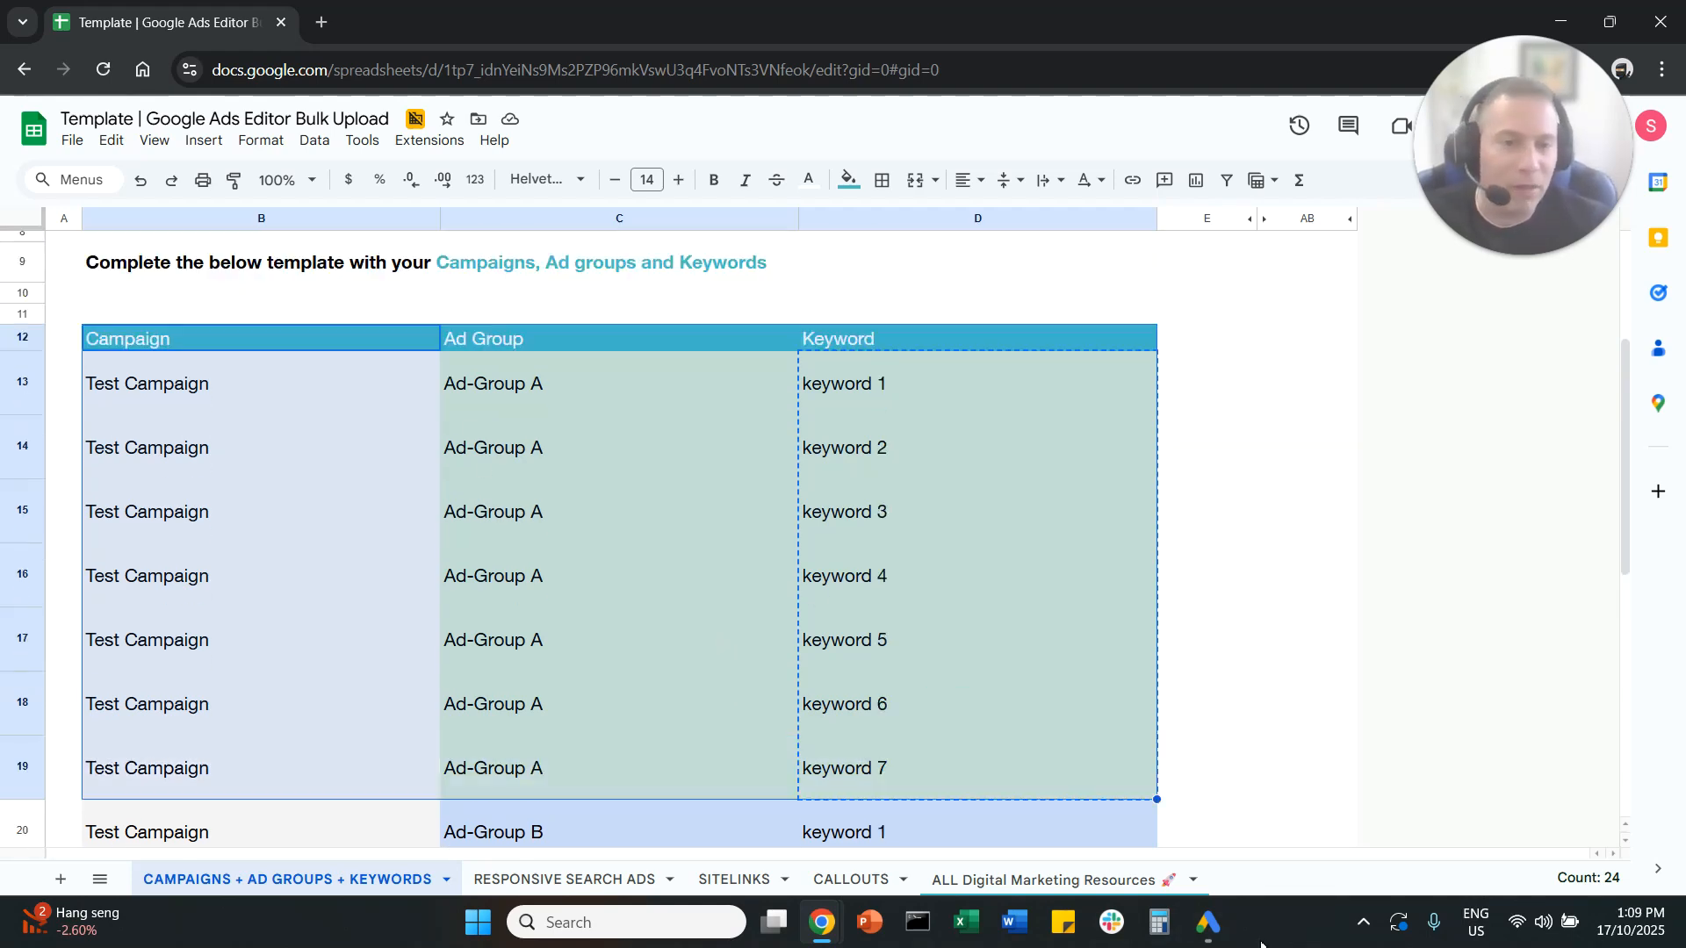
Step: Switch to Google Ads Editor, compare both destination options for bulk keyword changes with the copied keywords, and discard the changes
{"action": "left_click", "coordinate": [1224, 938]}
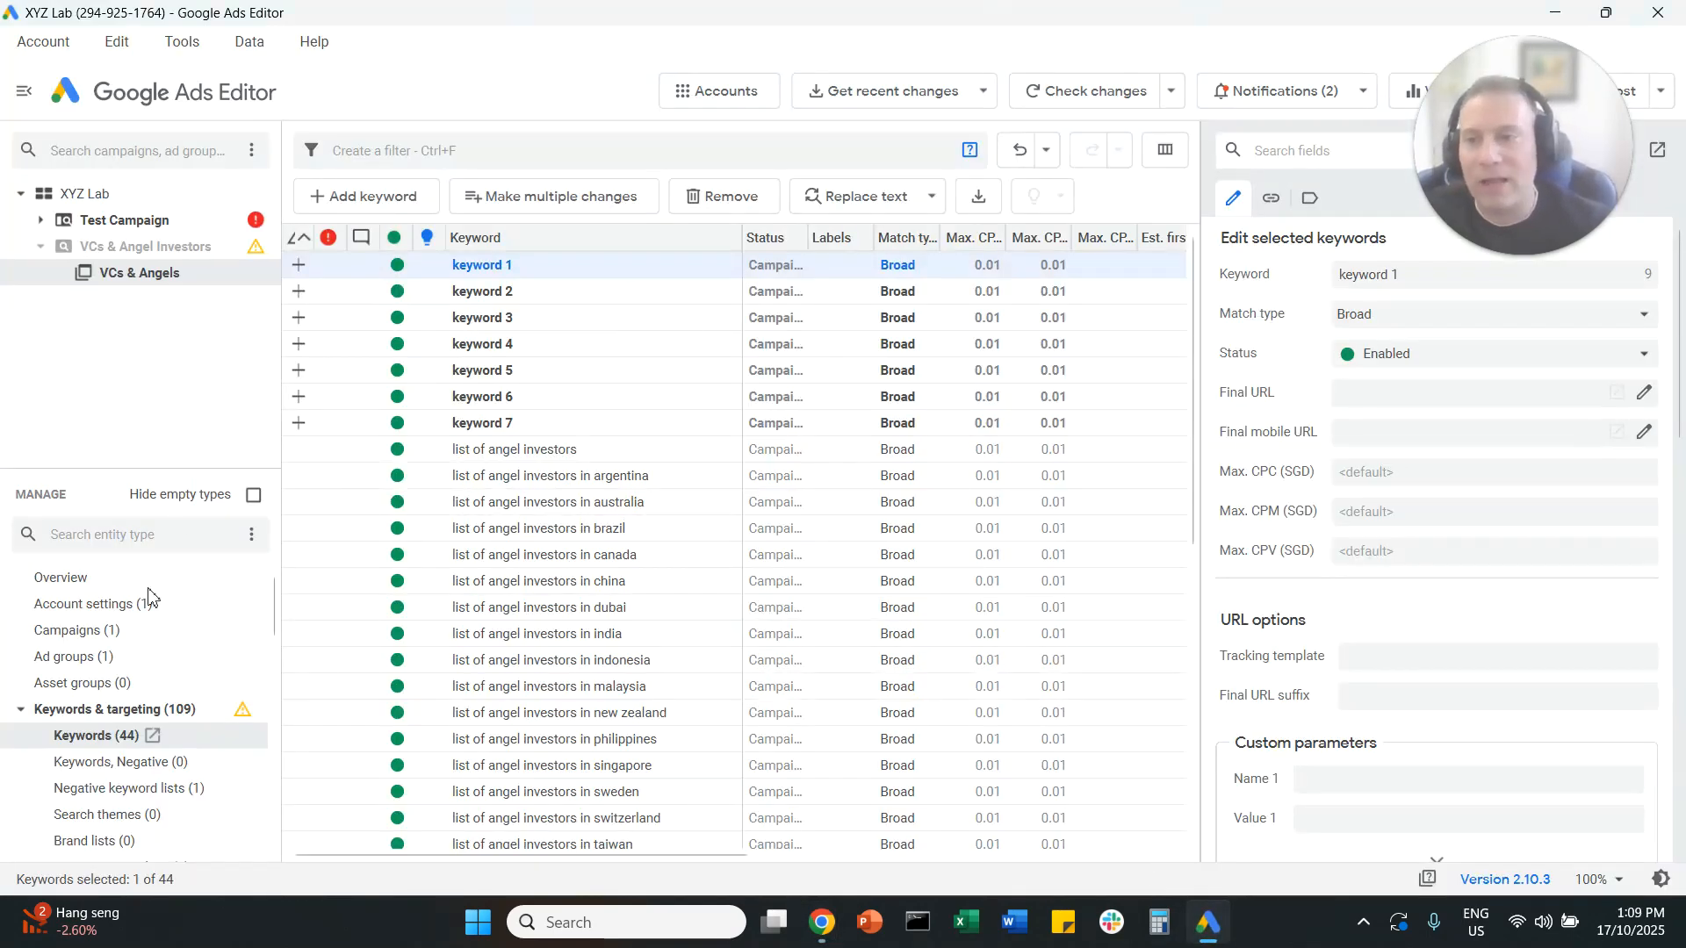
{"action": "left_click", "coordinate": [103, 742]}
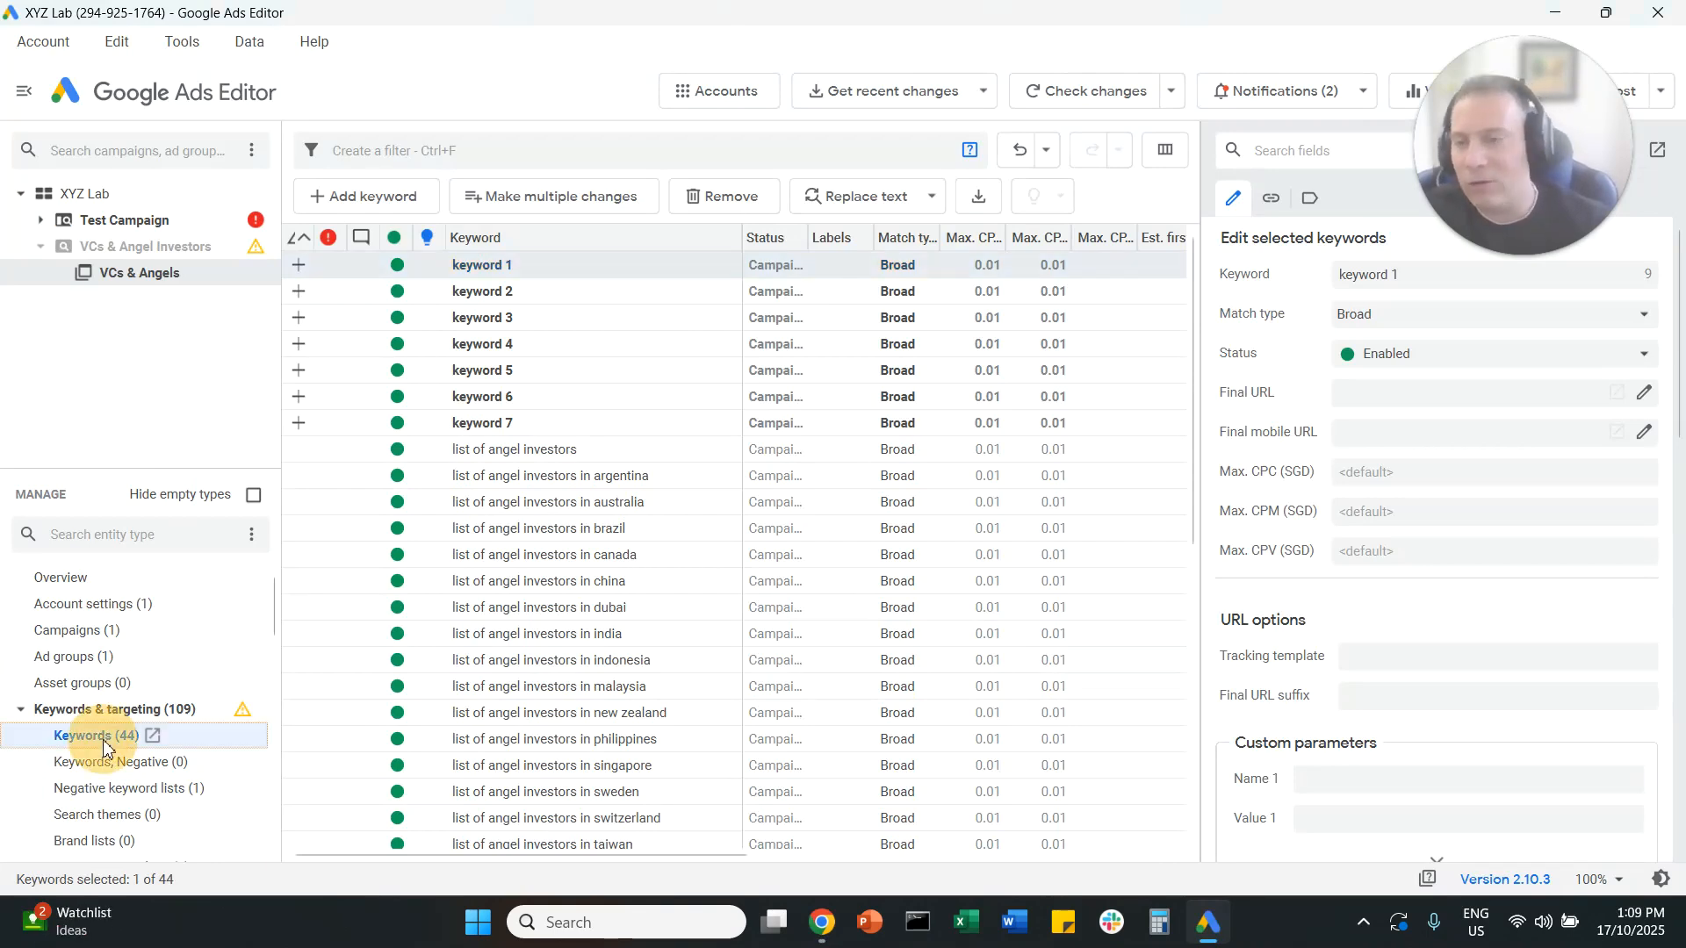
{"action": "left_click", "coordinate": [560, 199]}
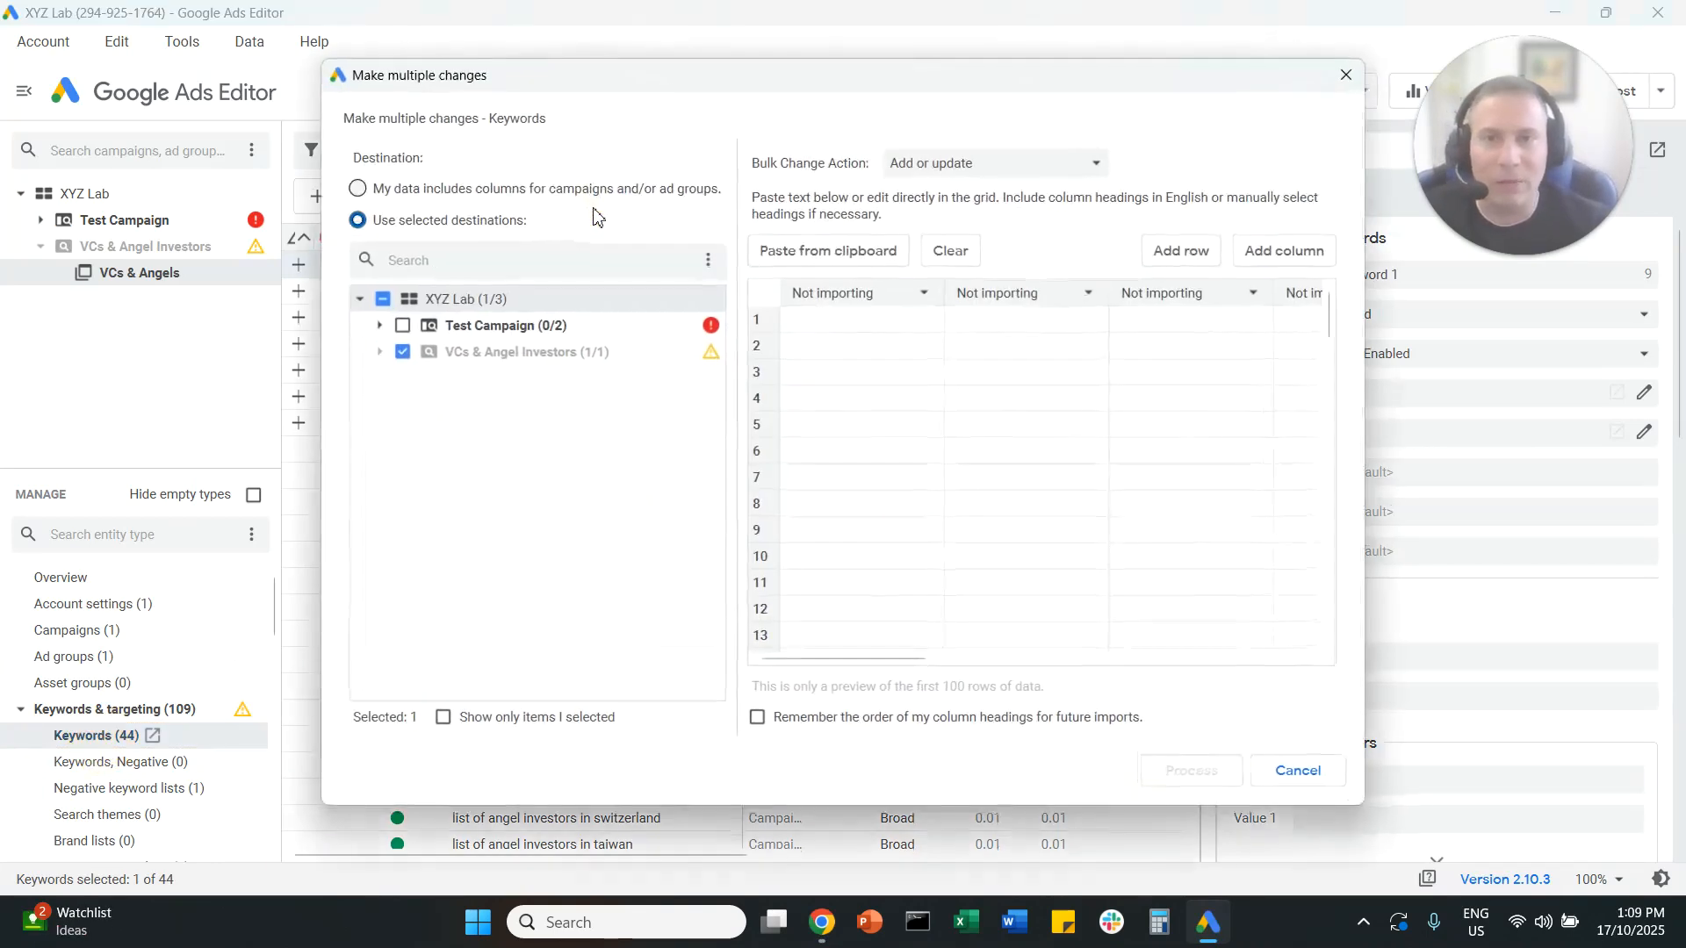
{"action": "left_click", "coordinate": [508, 191]}
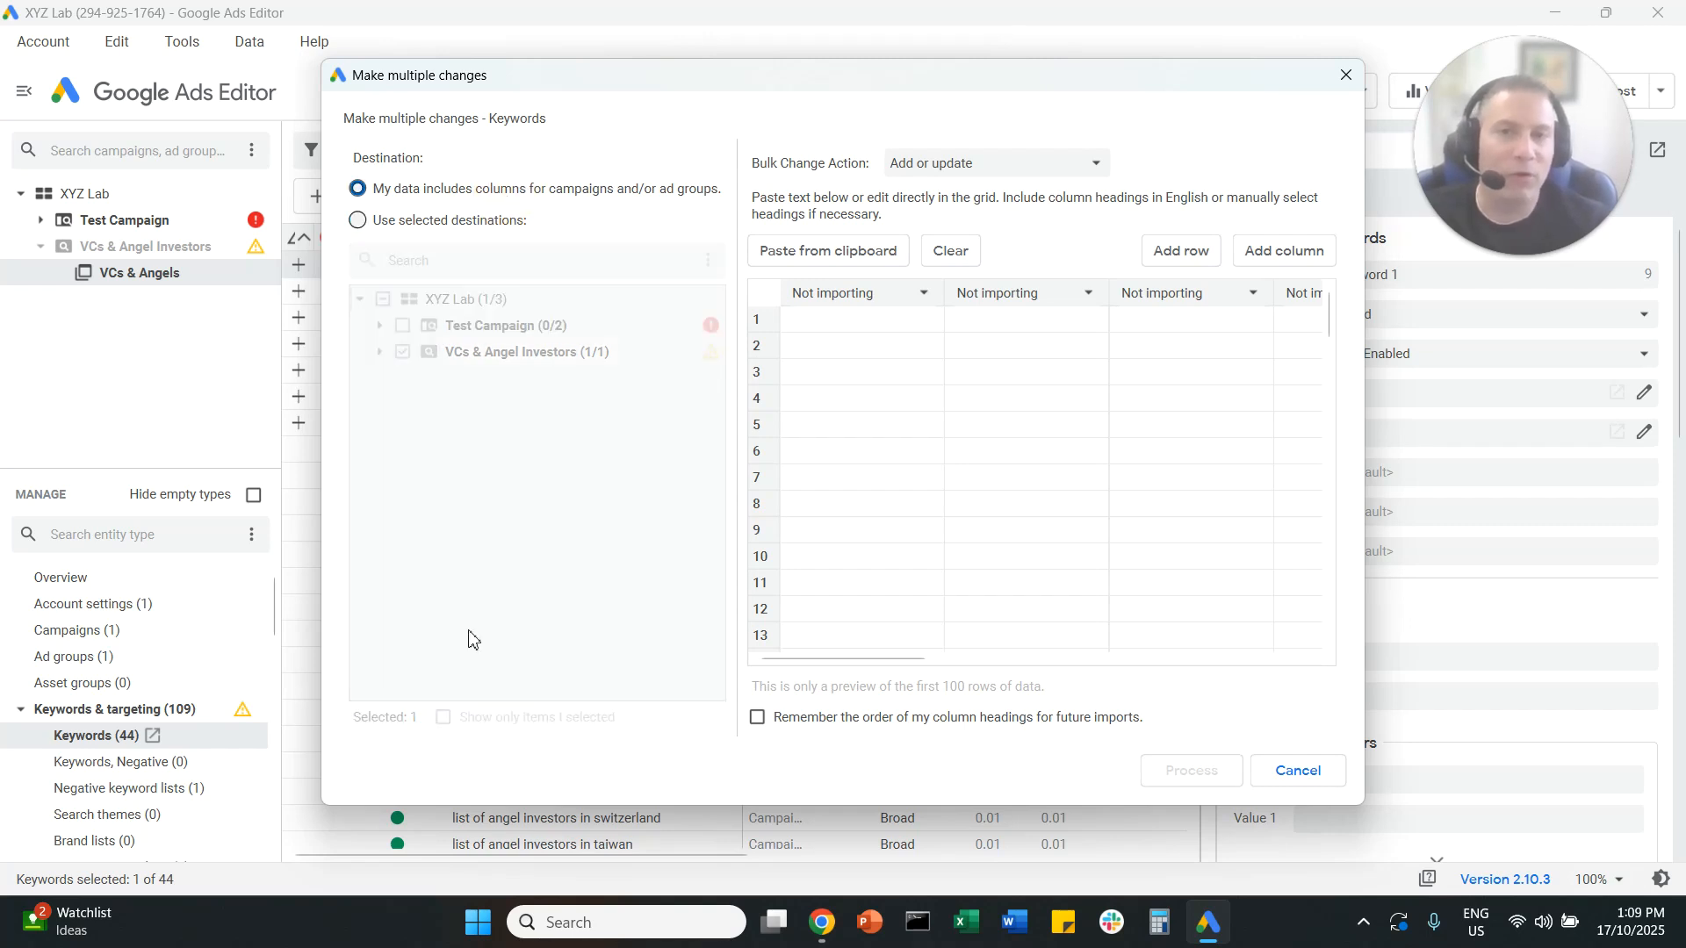
{"action": "left_click", "coordinate": [532, 208]}
{"action": "left_click", "coordinate": [847, 253]}
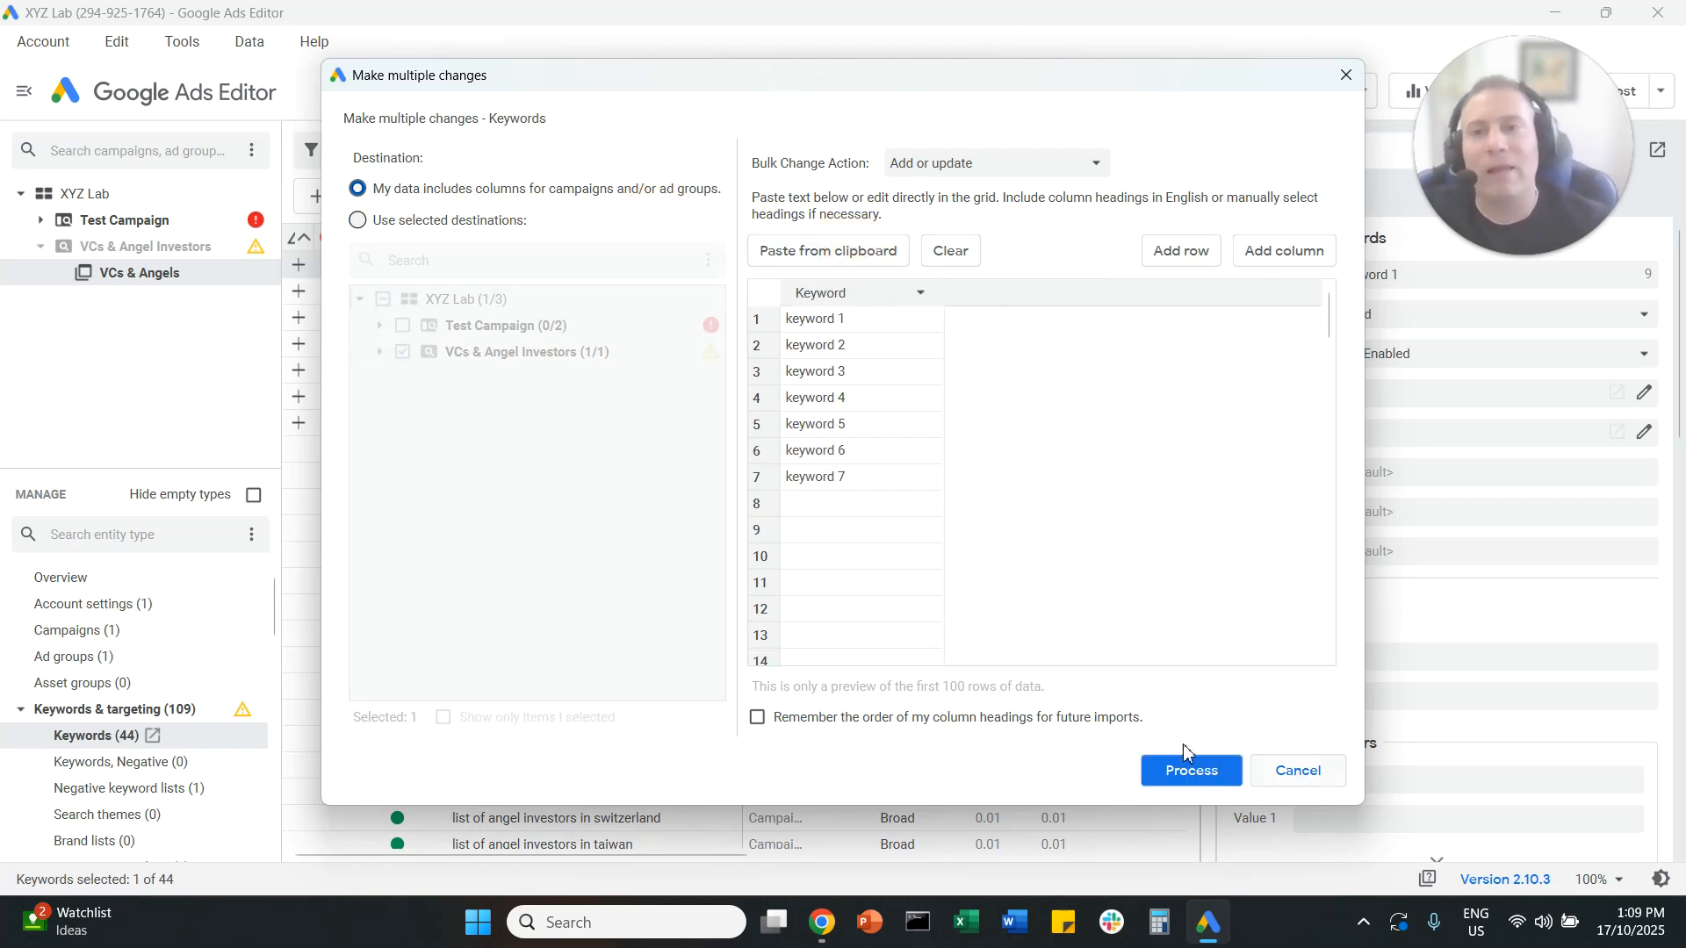
{"action": "left_click", "coordinate": [510, 227]}
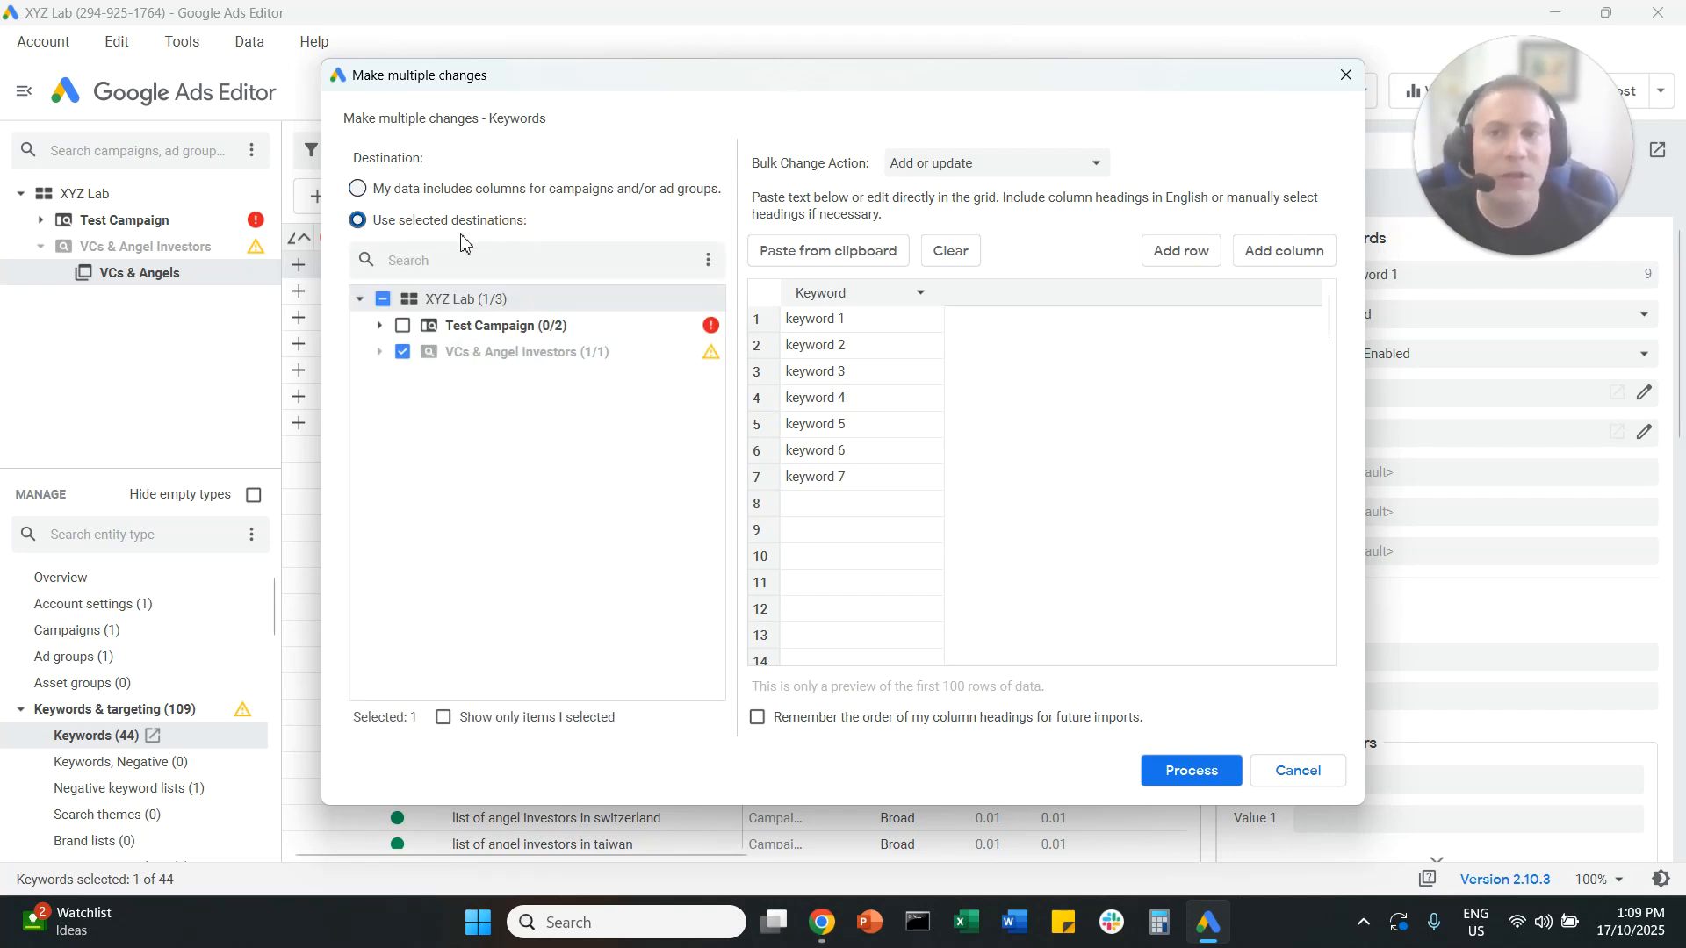
{"action": "left_click", "coordinate": [380, 352]}
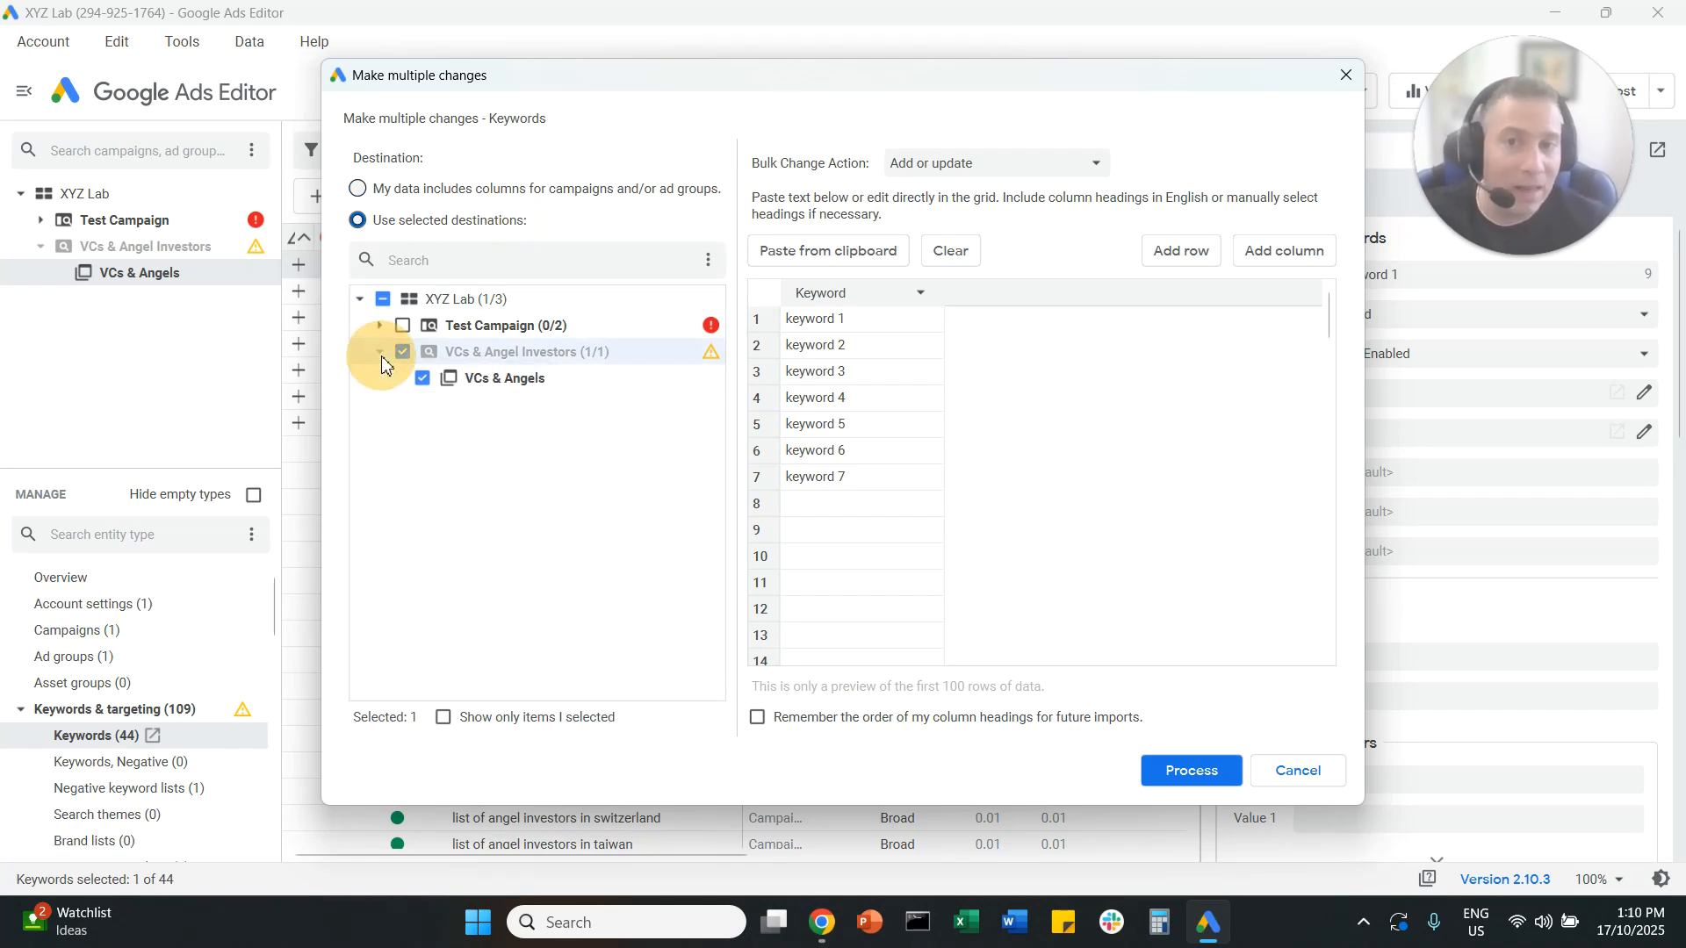
{"action": "left_click", "coordinate": [487, 384]}
{"action": "left_click", "coordinate": [1298, 770]}
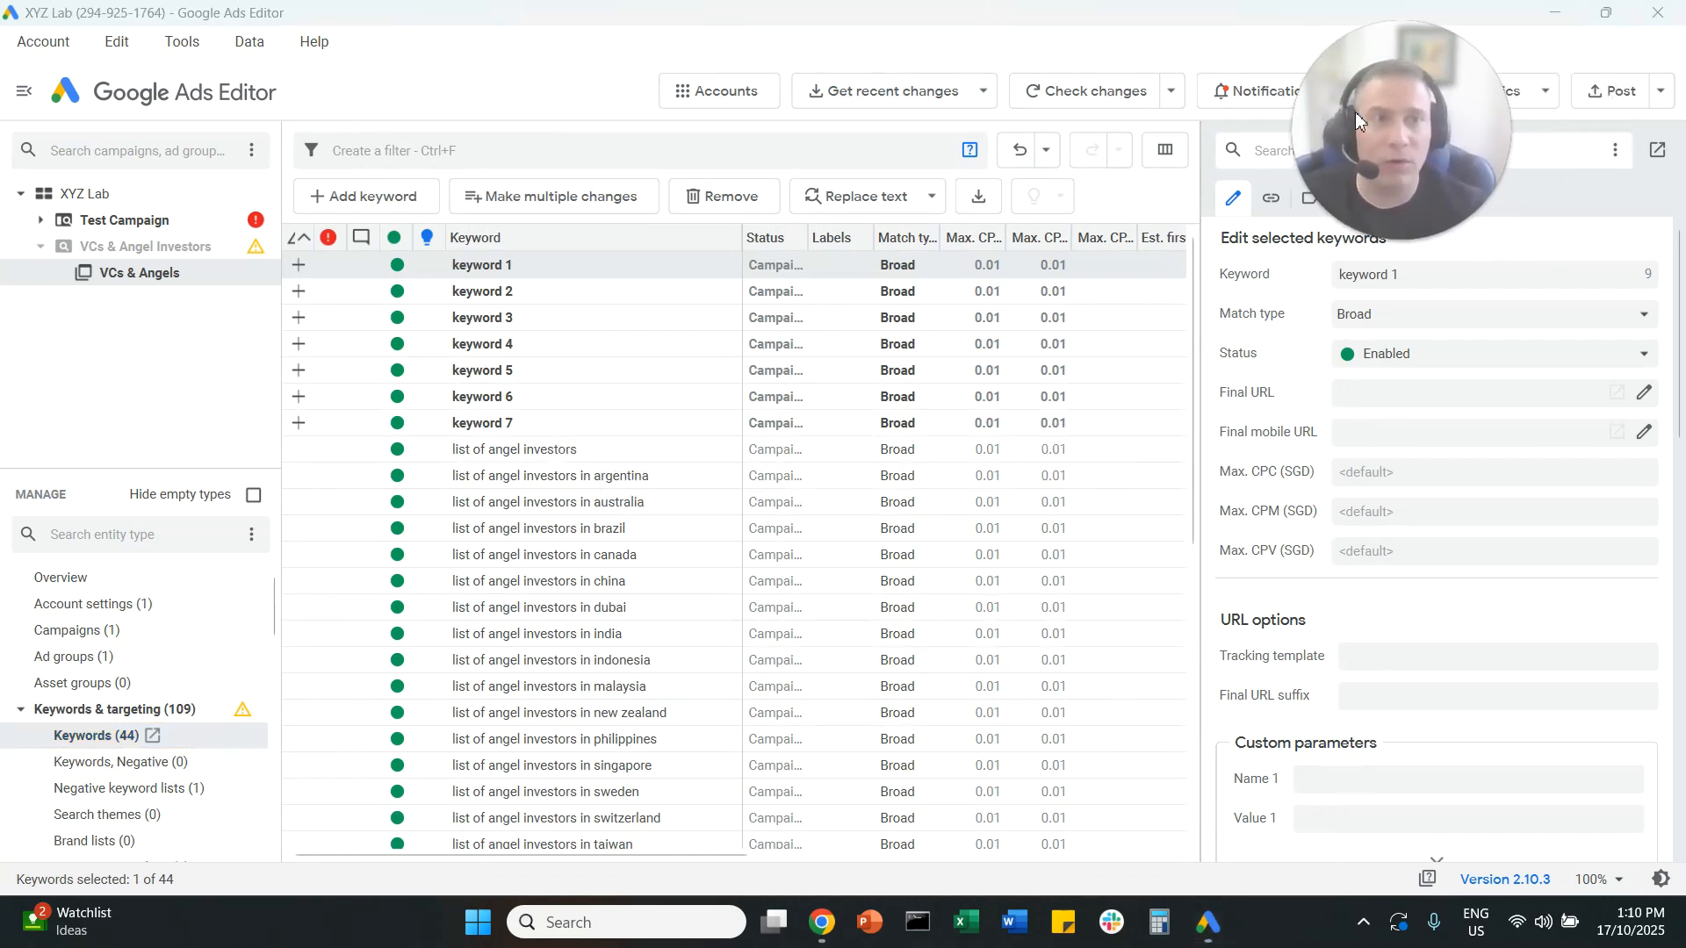
Step: Preview the keyword changes ready for posting in the selected campaign and close the preview without posting
{"action": "left_click", "coordinate": [1612, 92]}
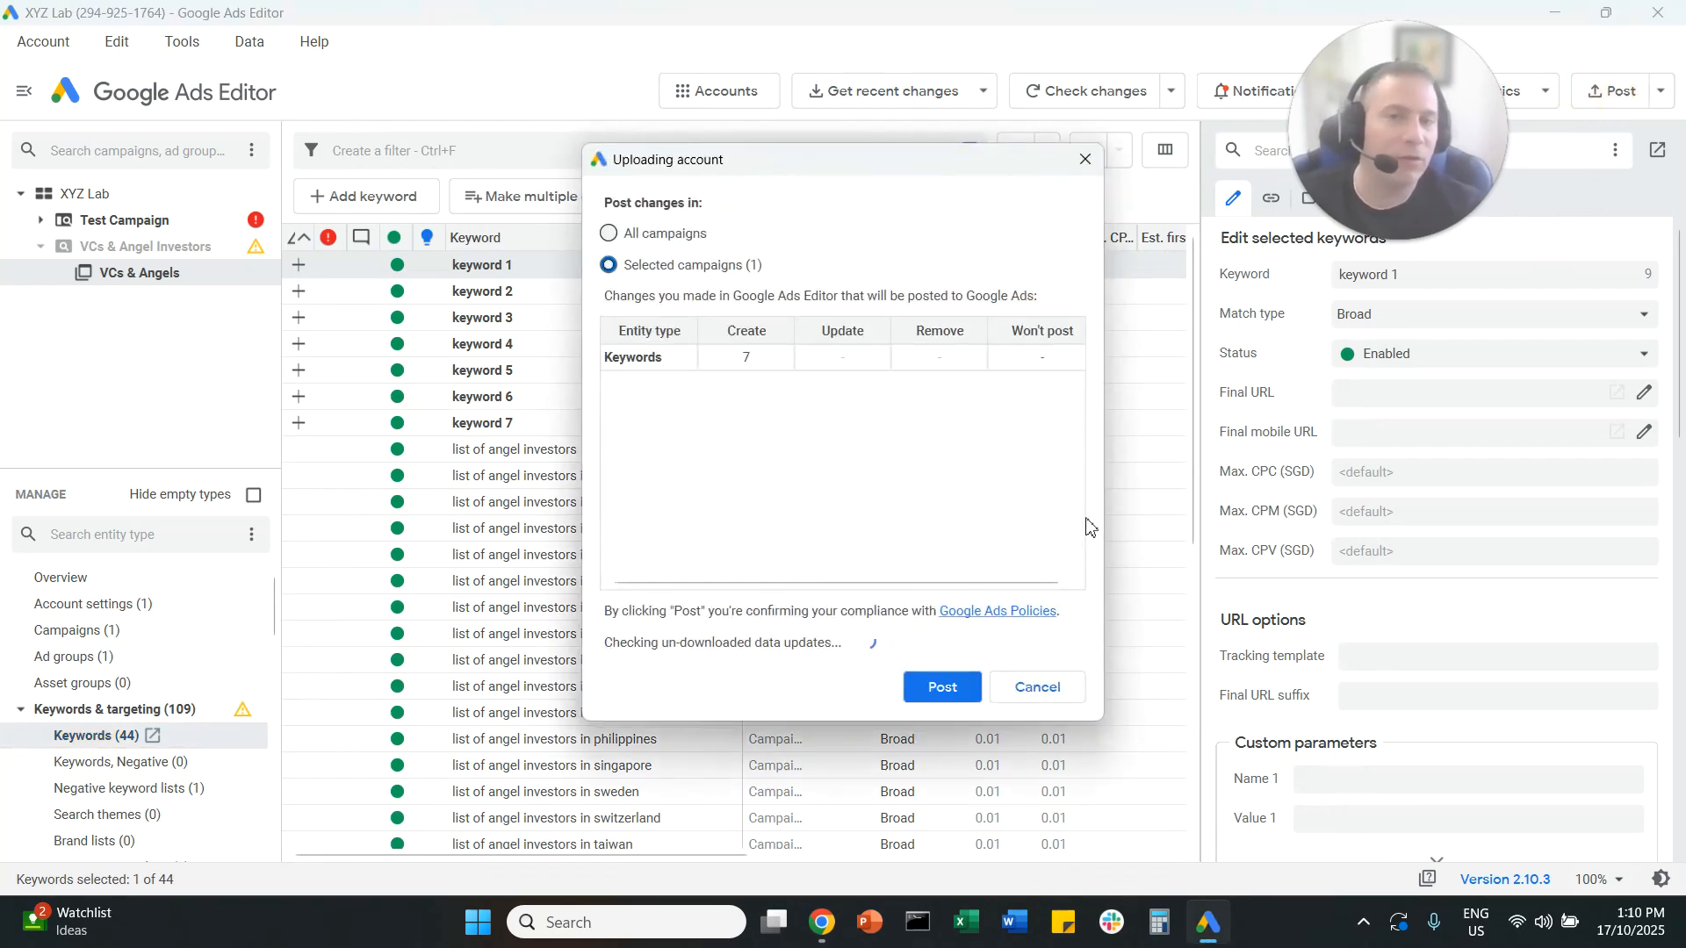
{"action": "left_click", "coordinate": [1050, 689]}
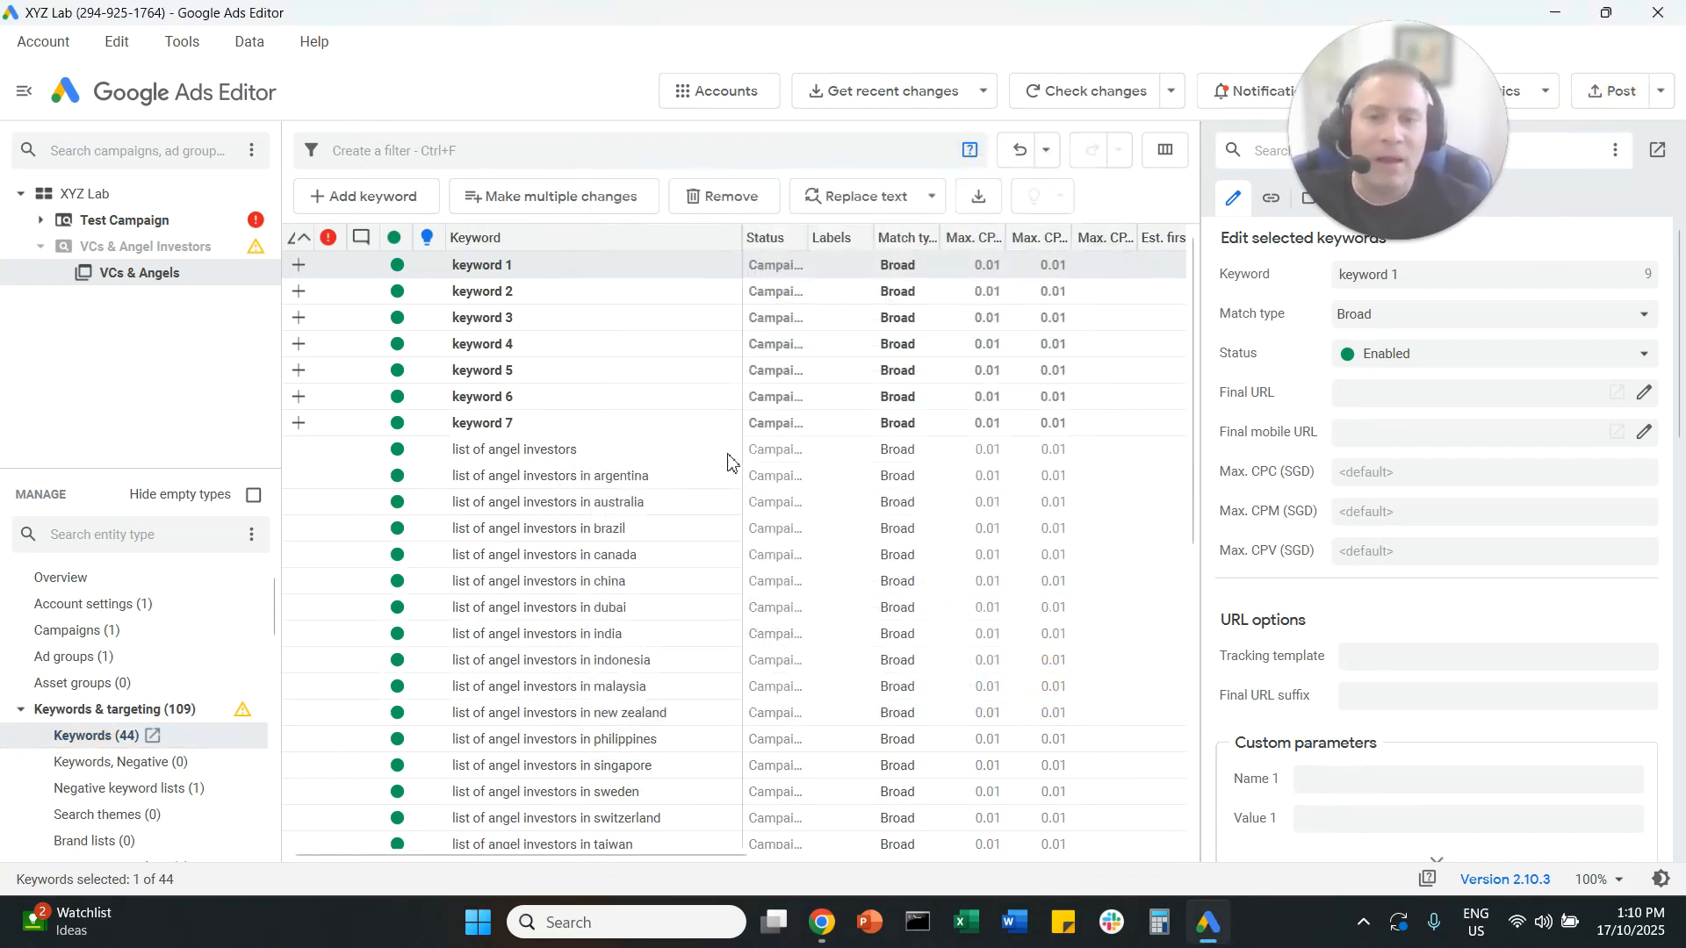
Step: Switch to the Google Sheets template, examine the campaign and ad group entries beside the keywords, and return to Google Ads Editor
{"action": "mouse_move", "coordinate": [808, 928]}
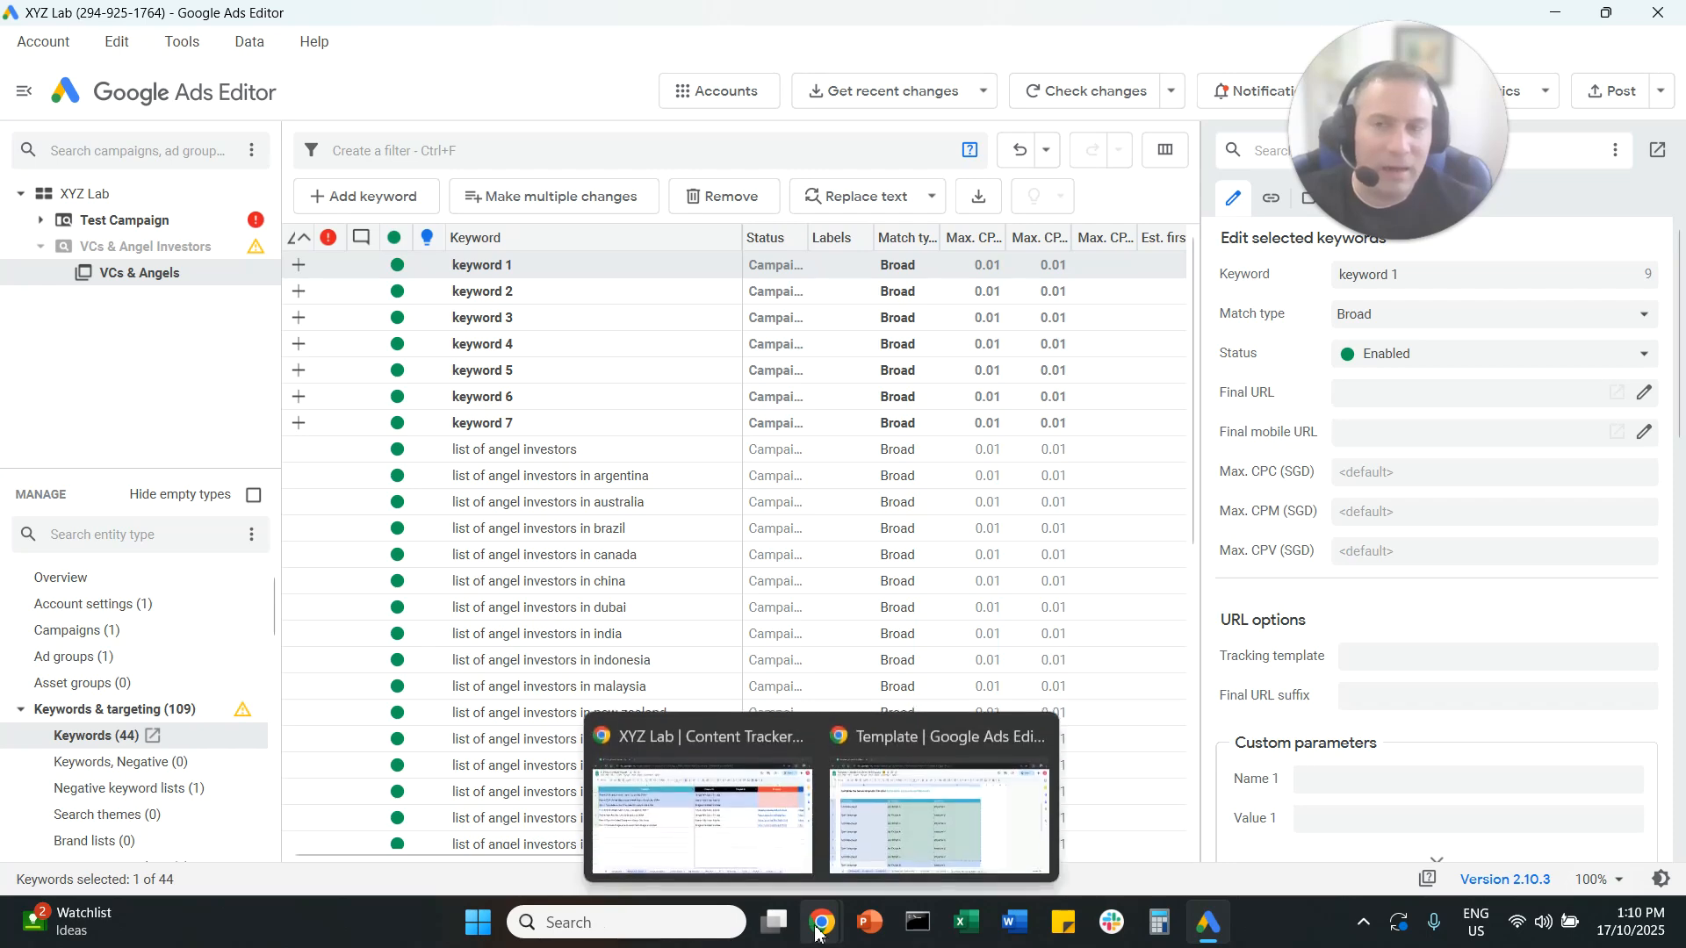
{"action": "left_click", "coordinate": [877, 855]}
{"action": "left_click", "coordinate": [604, 565]}
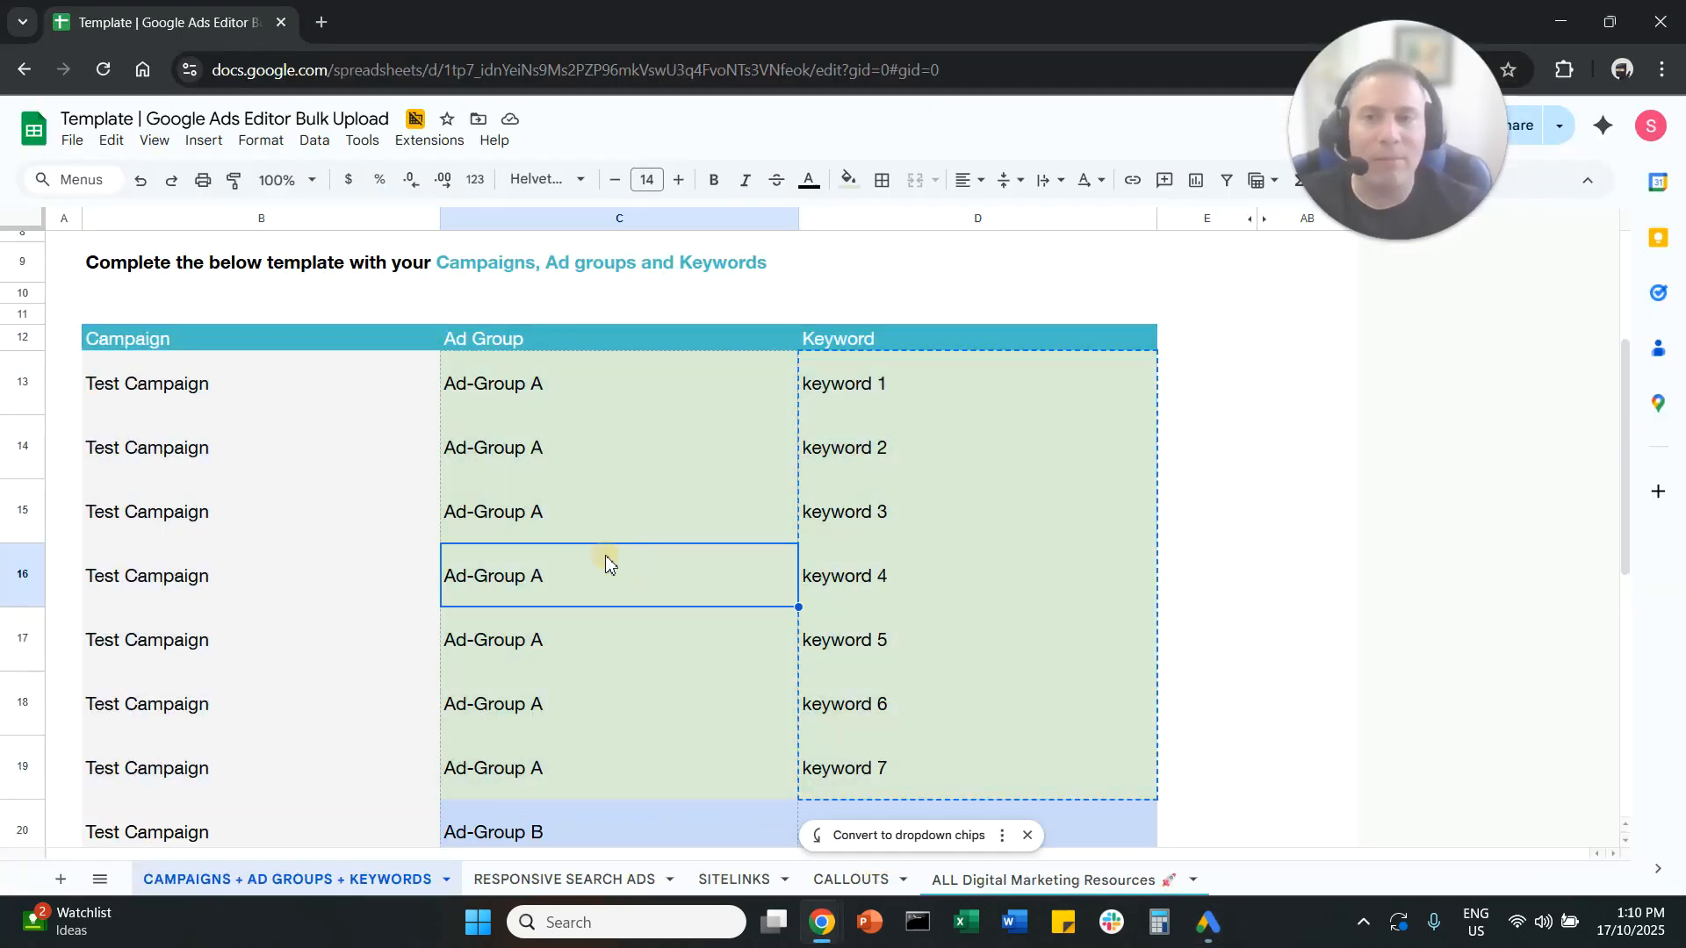
{"action": "left_click_drag", "start_coordinate": [277, 391], "coordinate": [525, 404]}
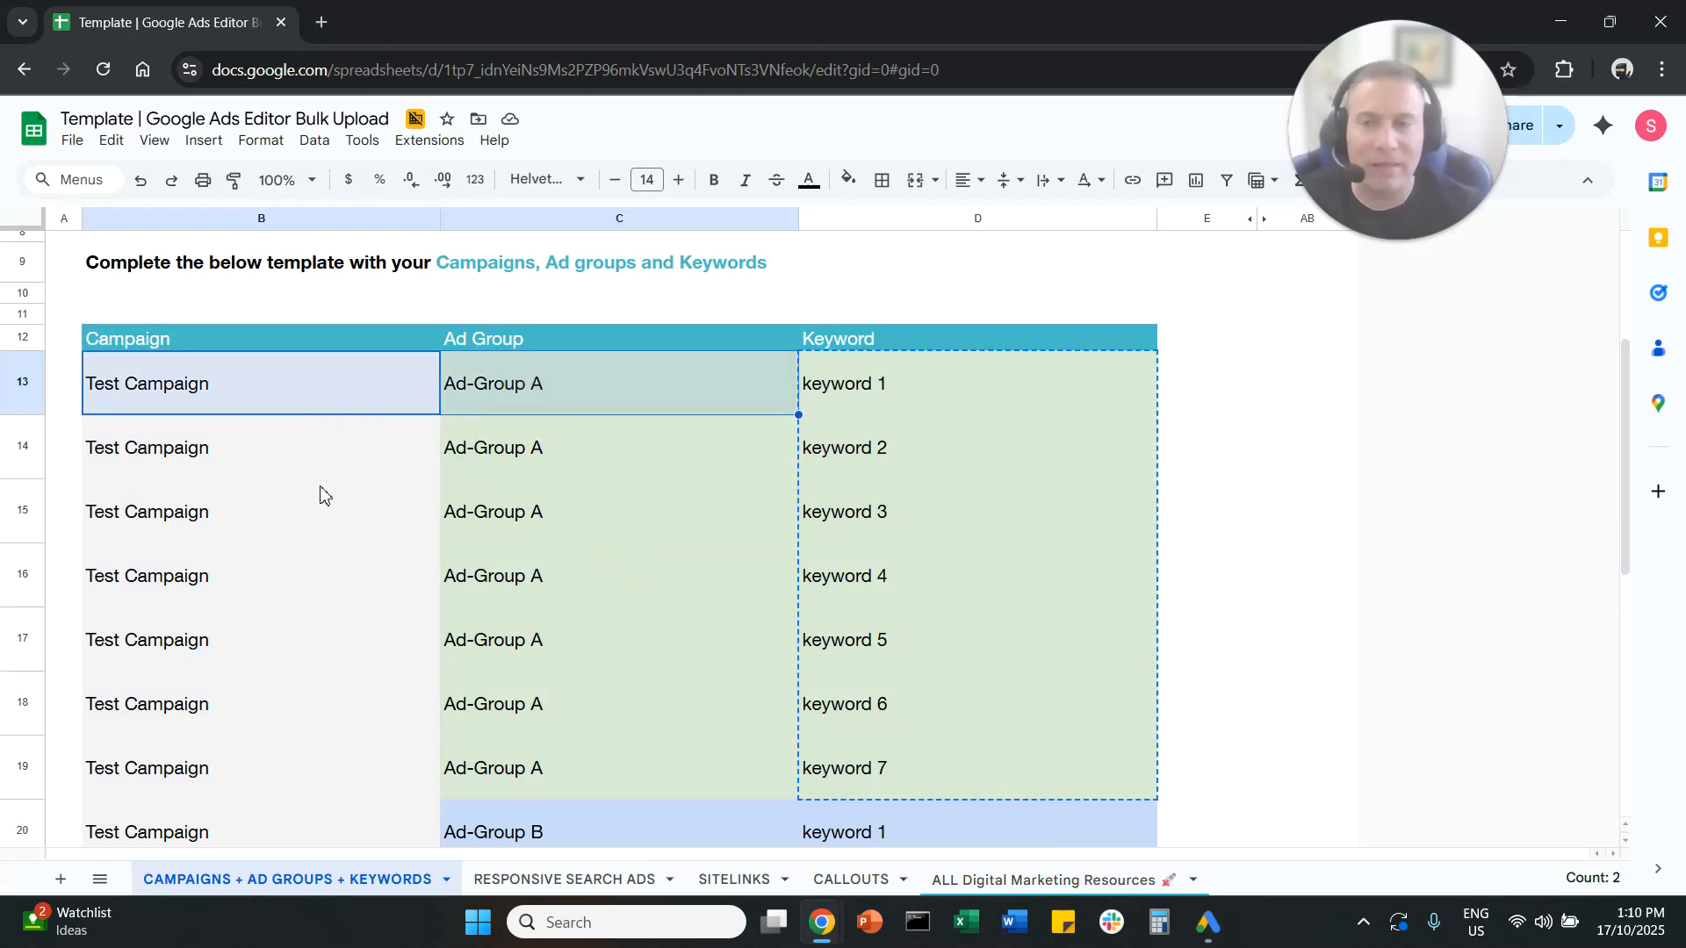
{"action": "scroll", "coordinate": [321, 494], "scroll_direction": "down", "scroll_amount": 3}
{"action": "scroll", "coordinate": [321, 494], "scroll_direction": "up", "scroll_amount": 2}
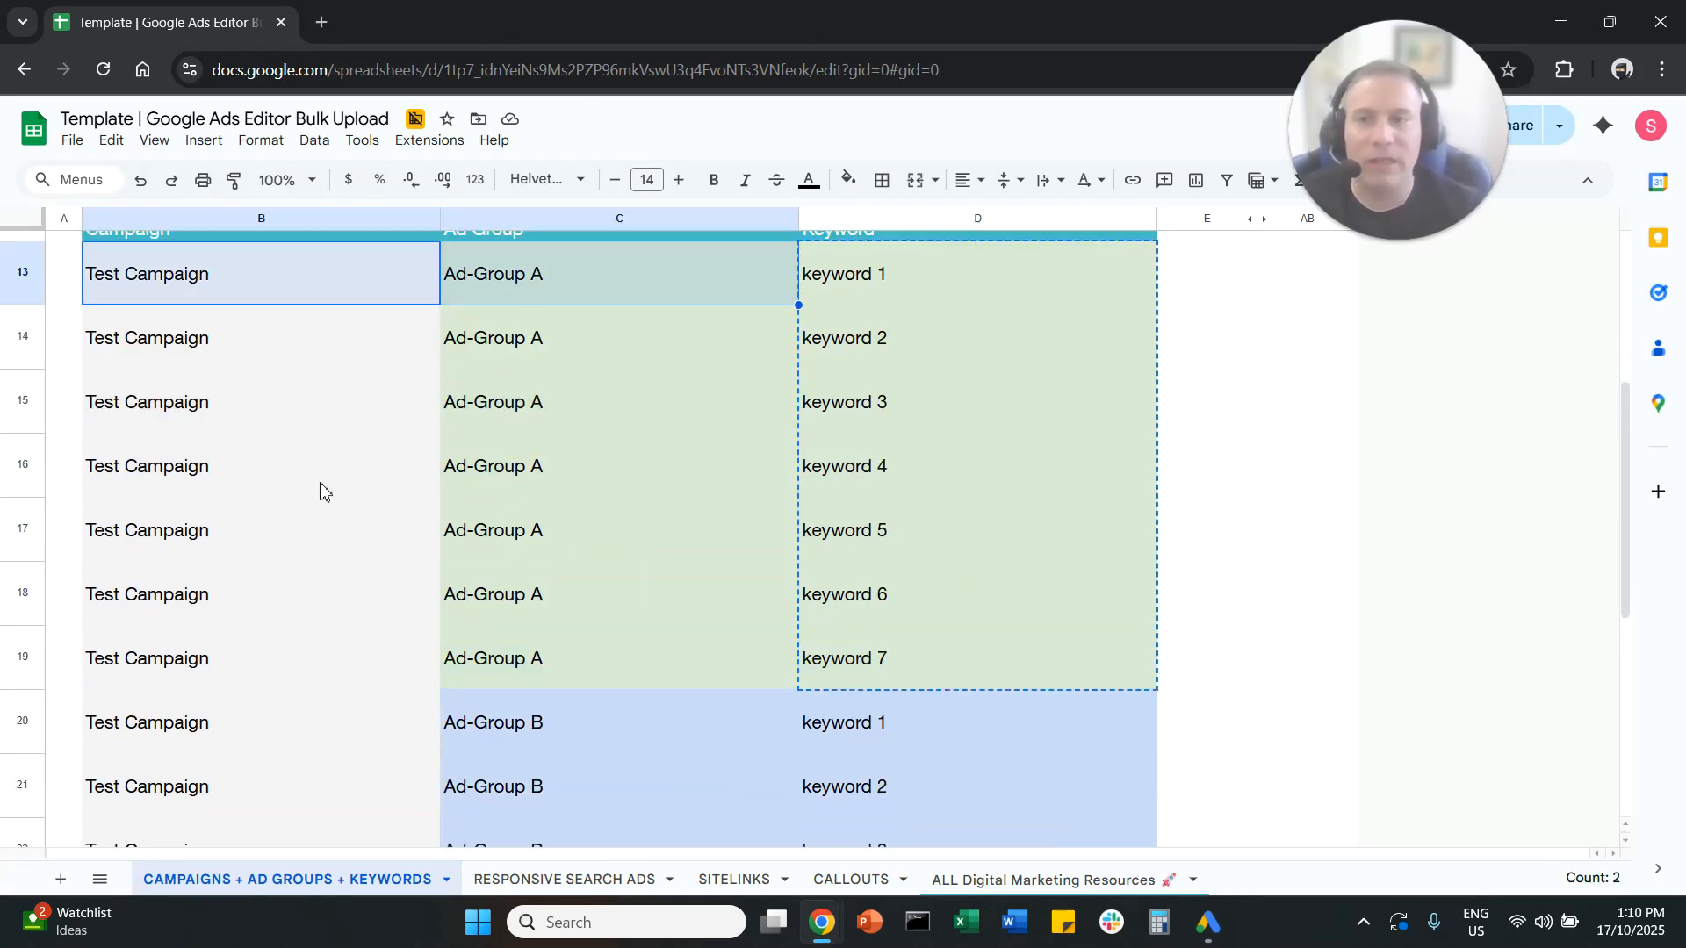
{"action": "left_click", "coordinate": [240, 281]}
{"action": "left_click", "coordinate": [589, 288]}
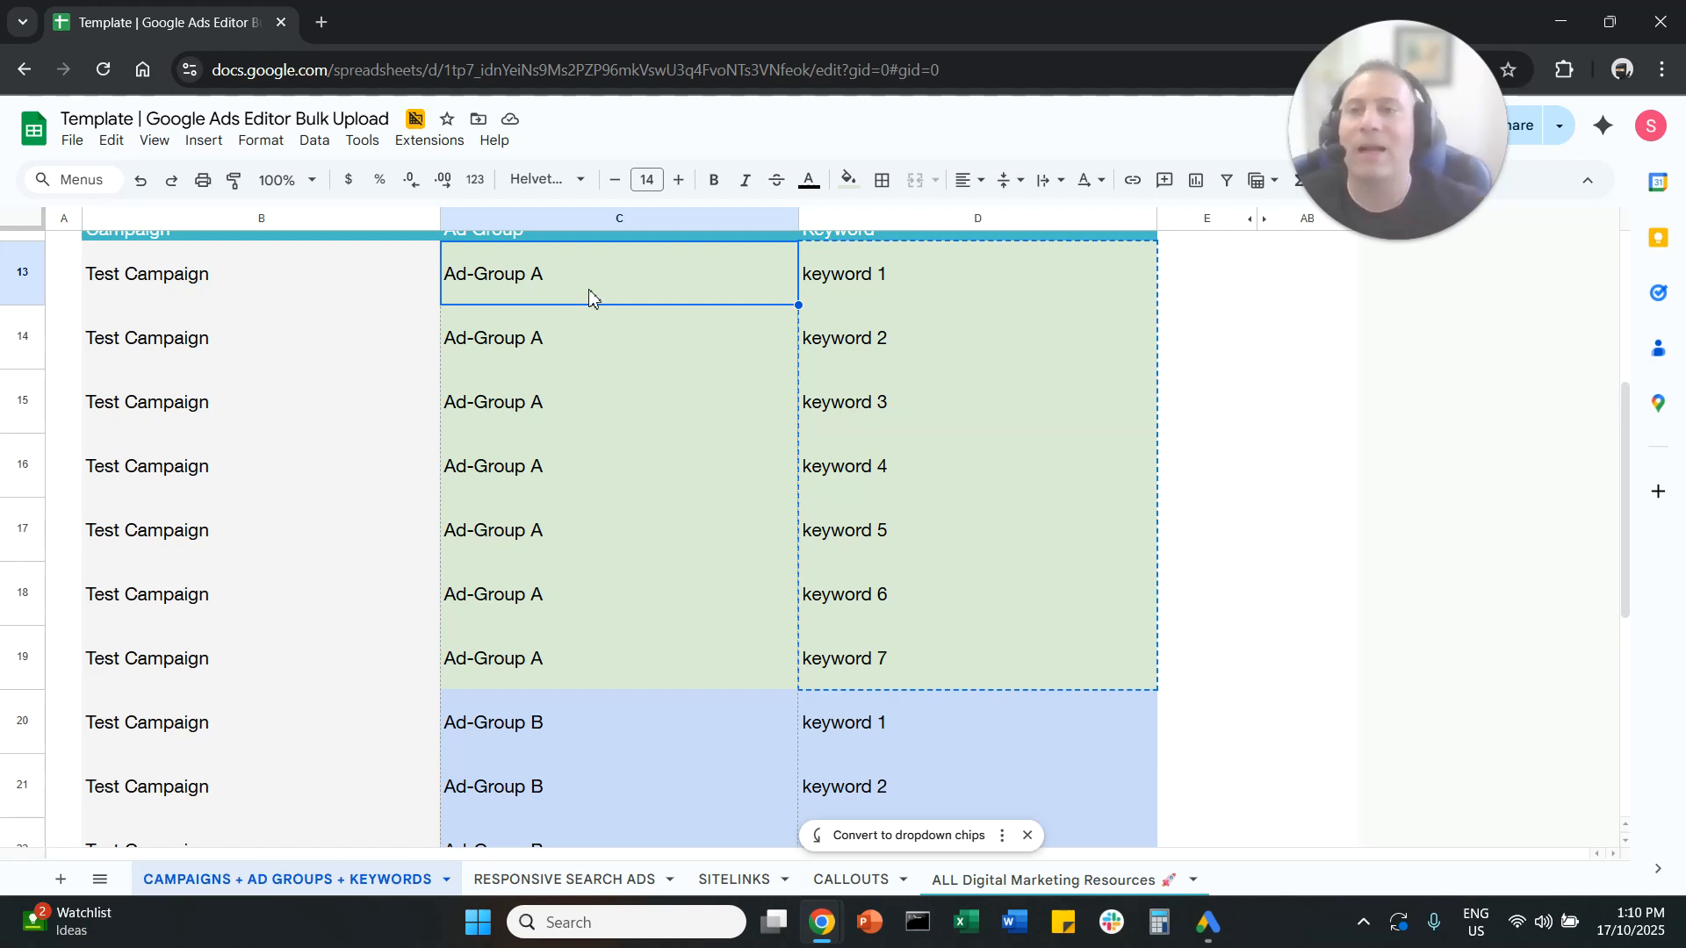
{"action": "left_click", "coordinate": [1208, 922]}
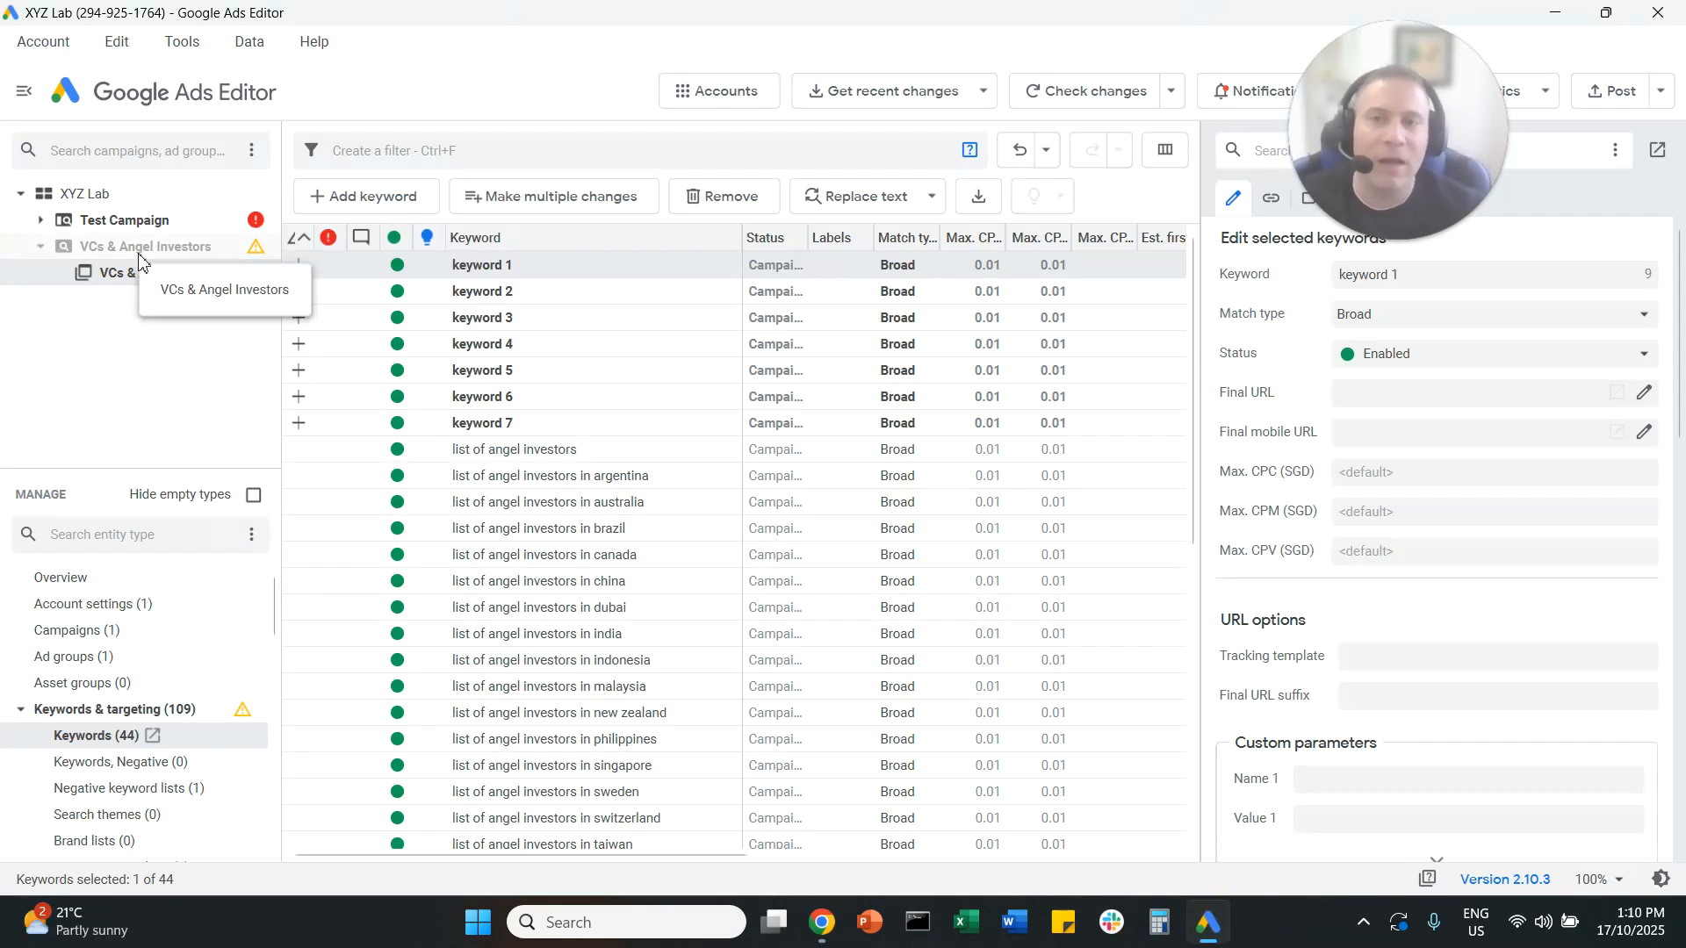